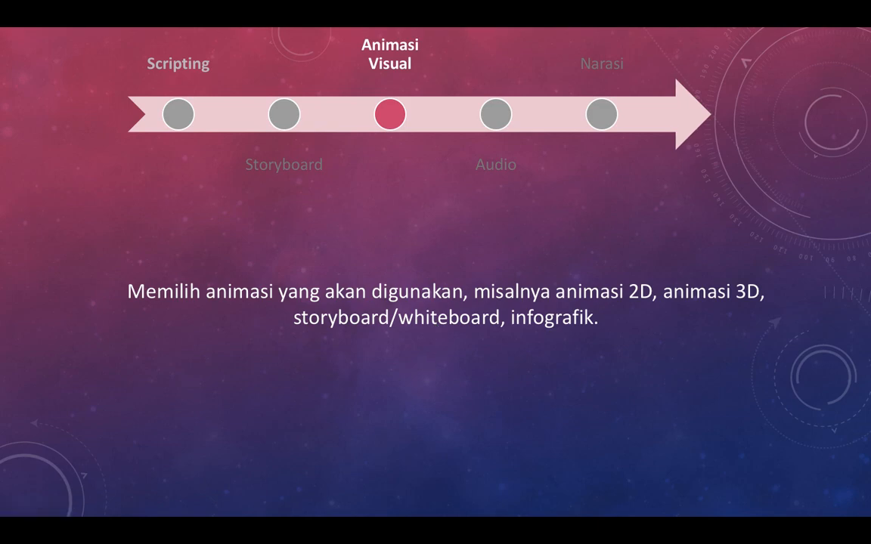
pyautogui.press('Right')
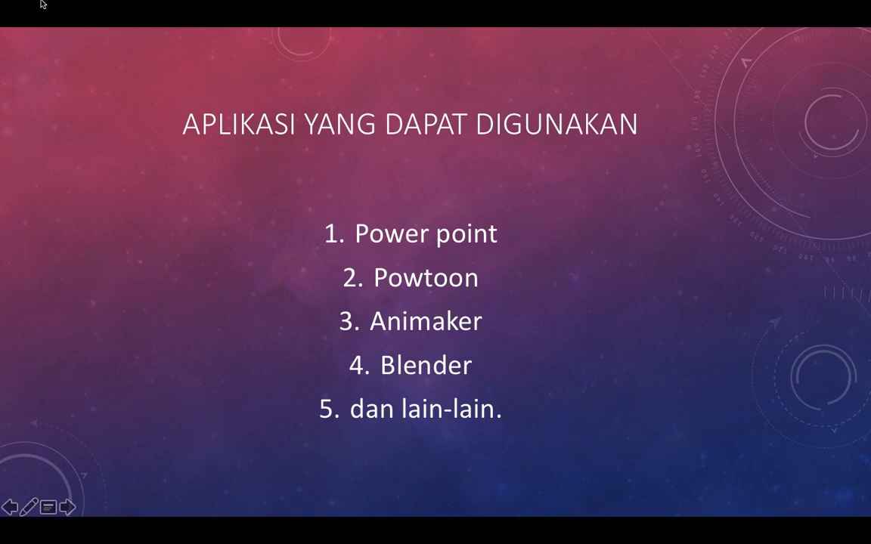
# - Switch to Chrome, search Google for powtoon, and open the Powtoon Video Creation Tool result
pyautogui.click(587, 521)
pyautogui.write('pow')
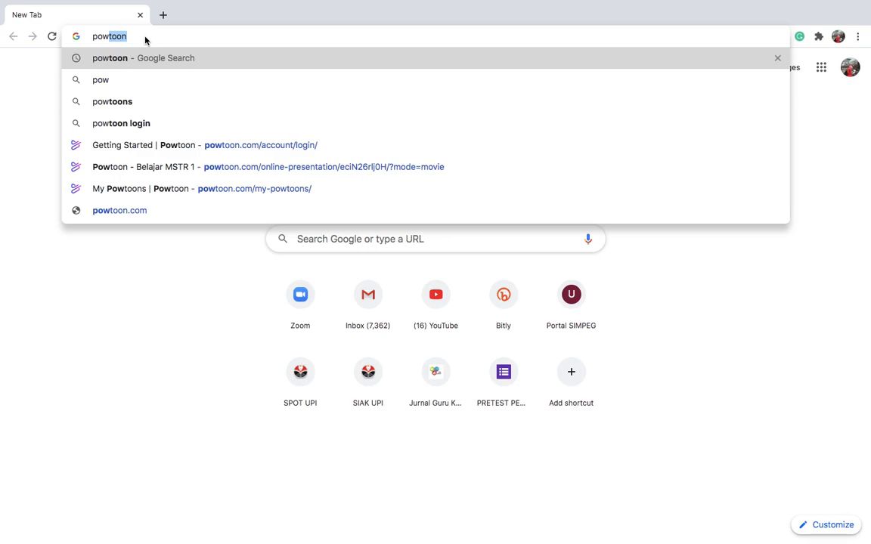
pyautogui.press('Return')
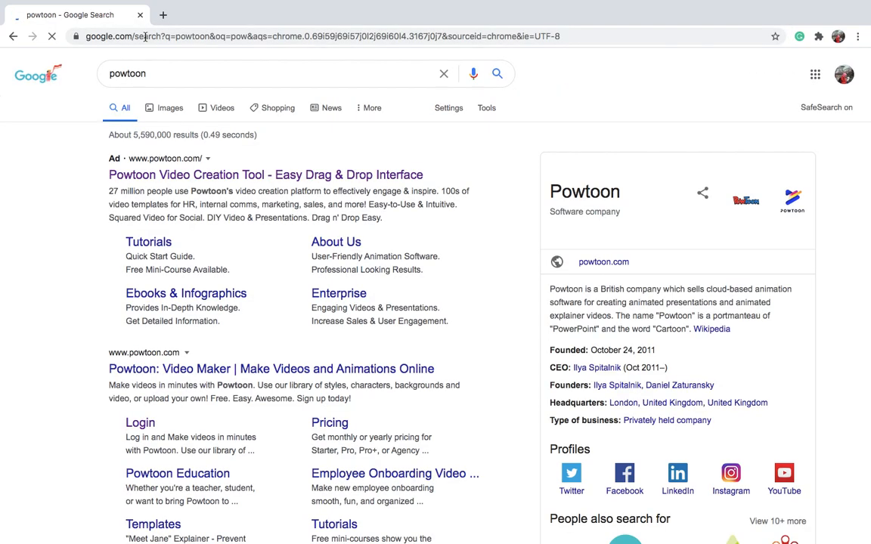
pyautogui.click(240, 182)
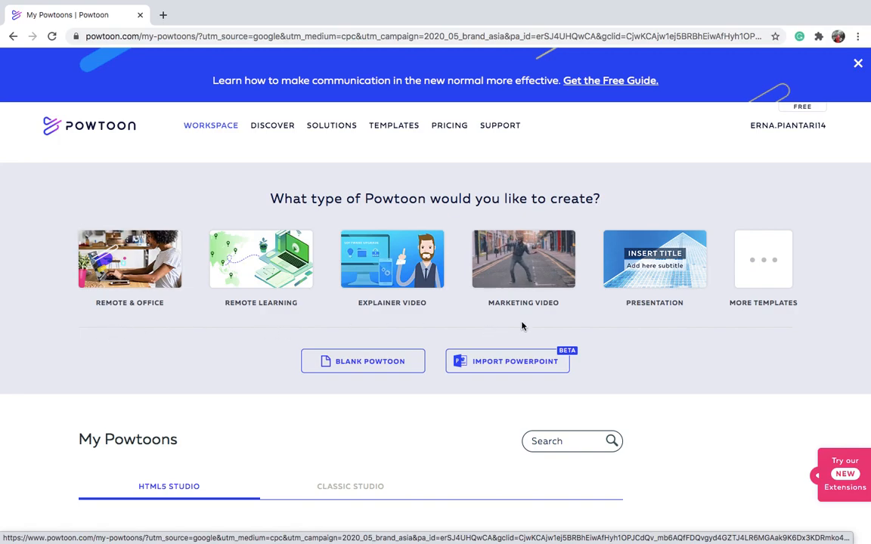
# - Create a blank Powtoon from the Powtoon workspace
pyautogui.scroll(-2, 567, 267)
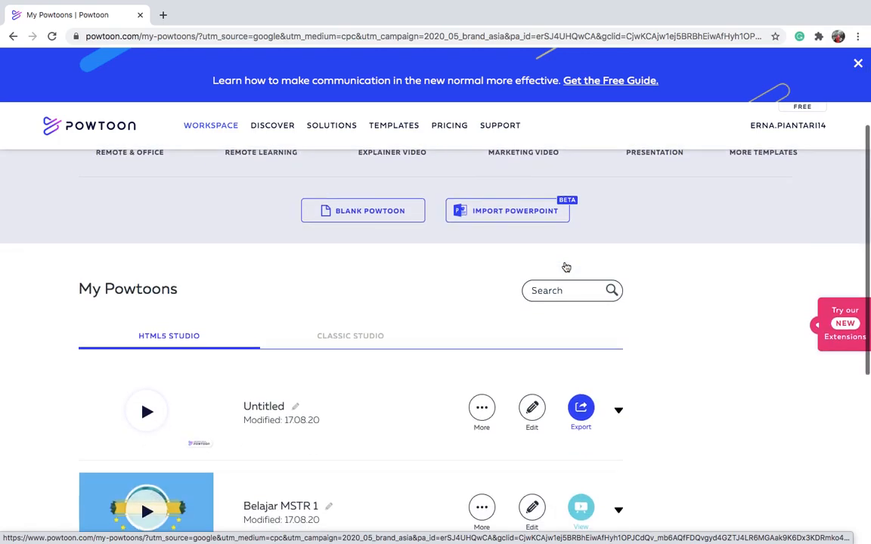
pyautogui.scroll(-2, 567, 268)
pyautogui.scroll(3, 566, 268)
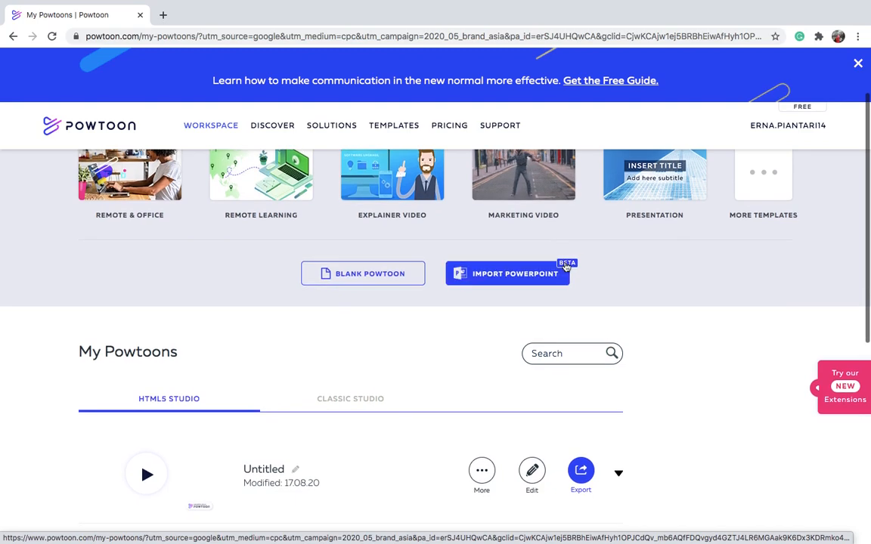
pyautogui.scroll(2, 565, 268)
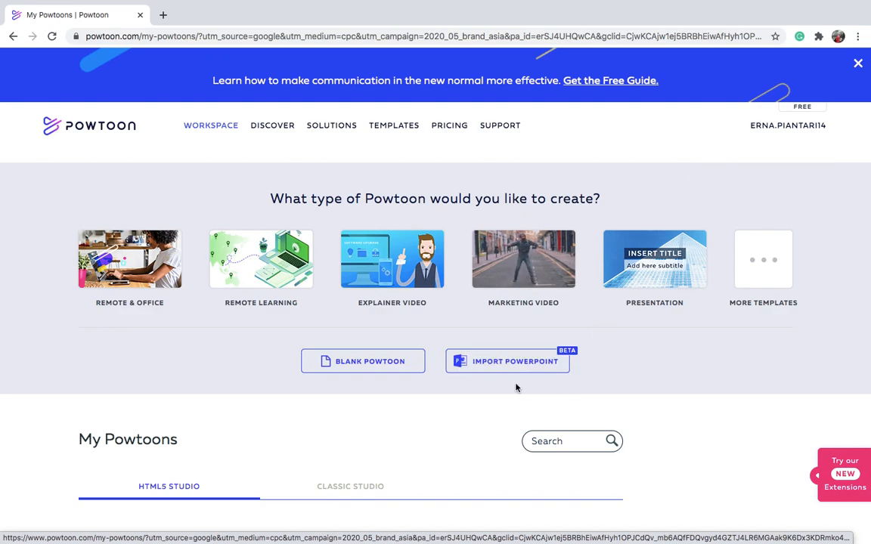
pyautogui.click(406, 366)
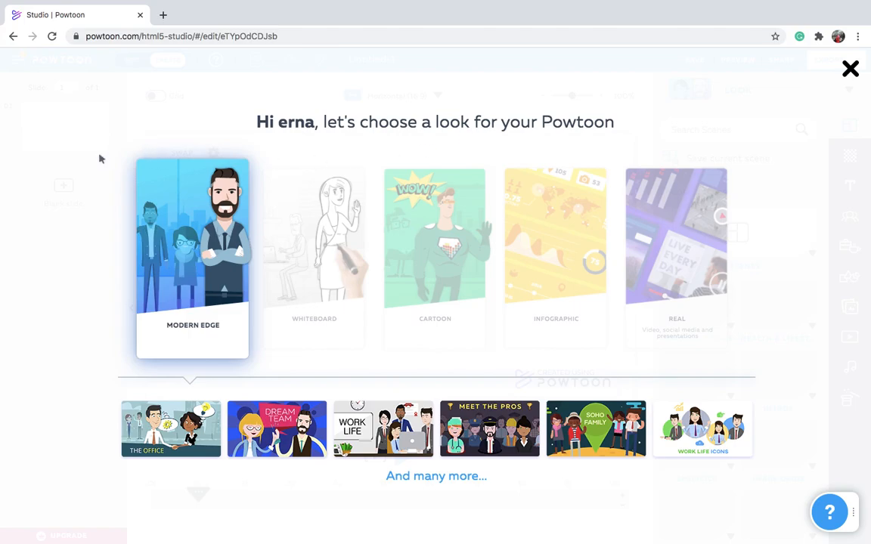
# - Choose the Modern Edge look for the new Powtoon
pyautogui.click(329, 189)
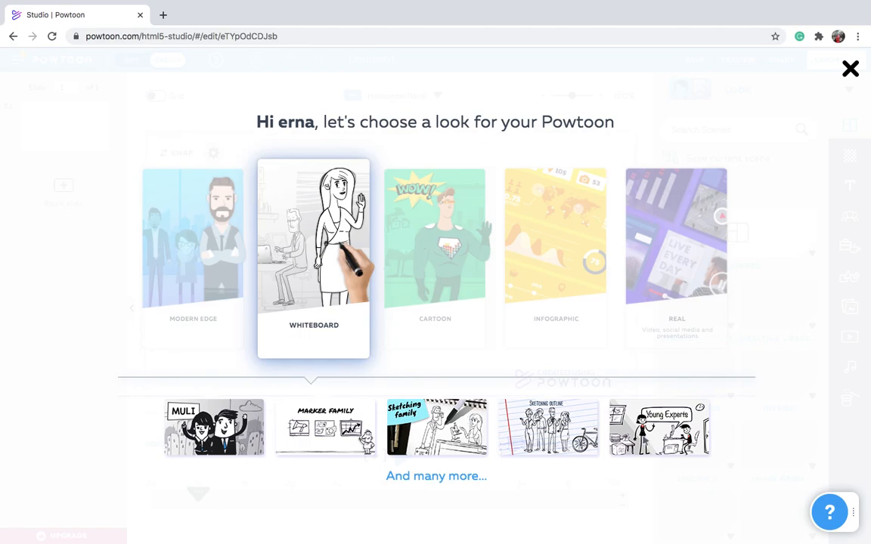
pyautogui.click(578, 252)
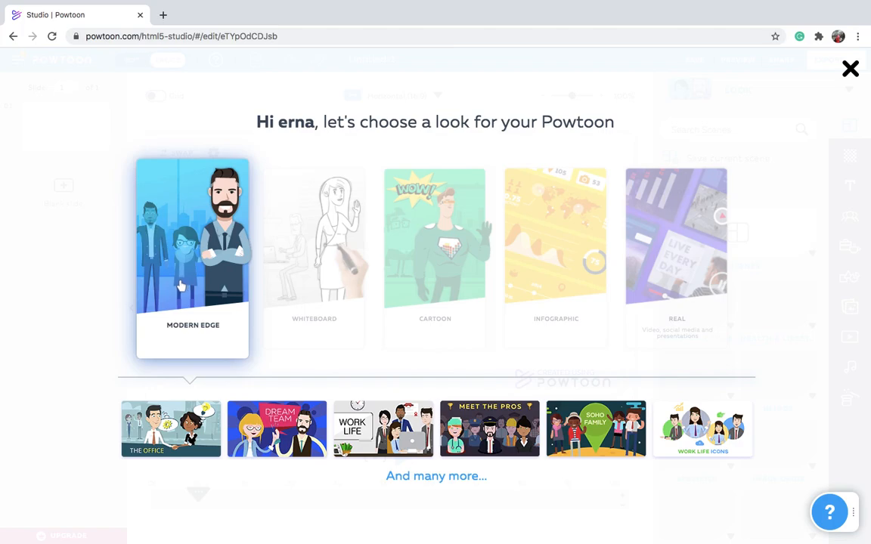
pyautogui.click(180, 286)
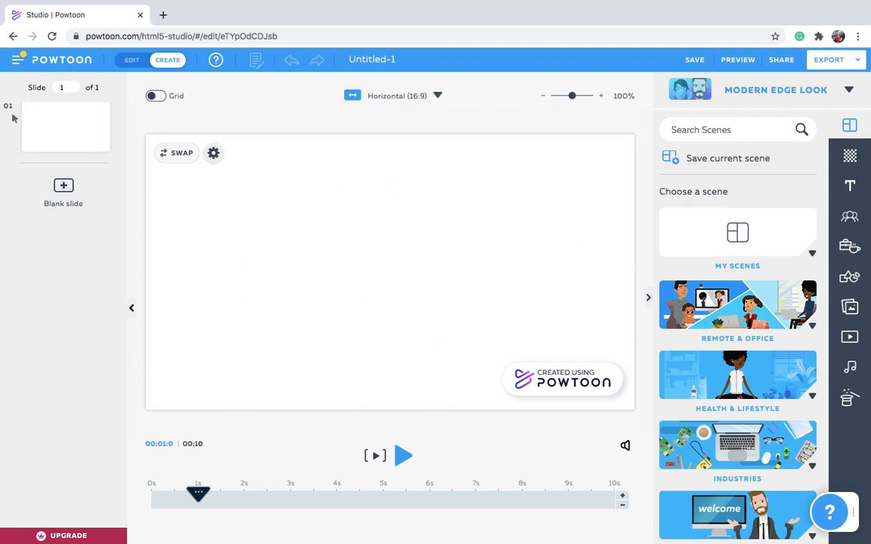
# - Add two blank slides after the first slide
pyautogui.click(62, 187)
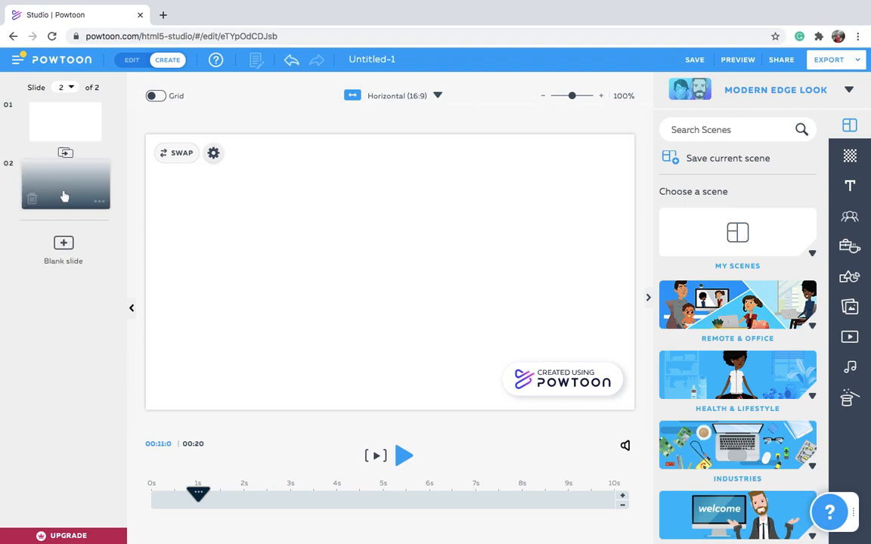
pyautogui.click(64, 248)
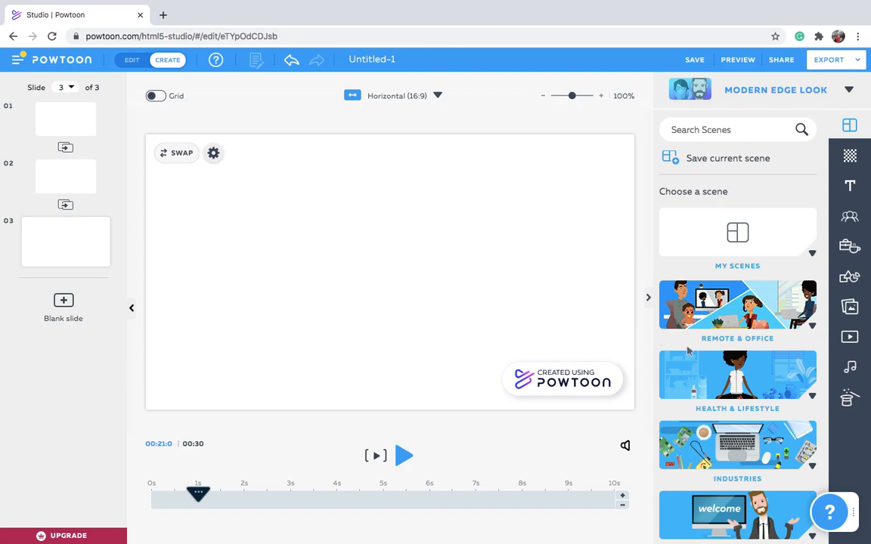
pyautogui.scroll(-5, 690, 351)
pyautogui.scroll(-2, 690, 351)
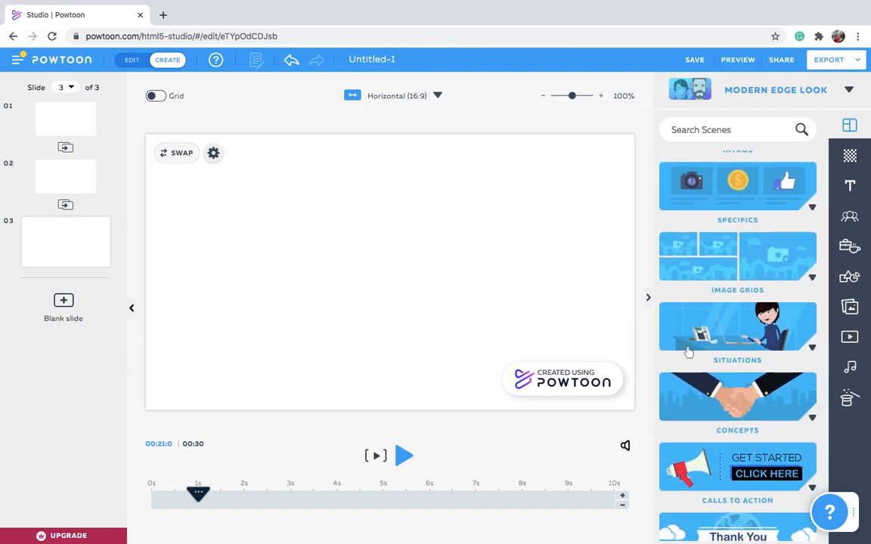
pyautogui.scroll(6, 690, 351)
pyautogui.scroll(2, 688, 352)
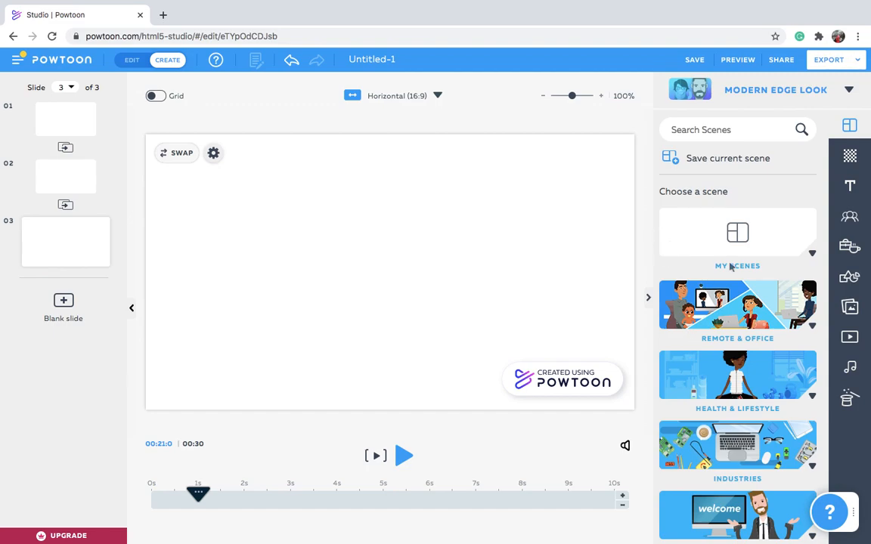
pyautogui.scroll(-3, 734, 436)
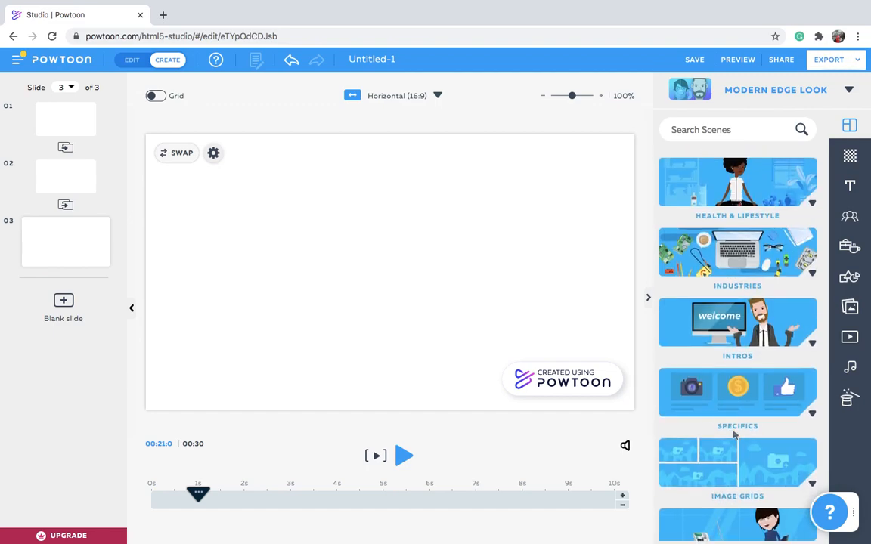
# - Rename the Powtoon as MSTR 2020
pyautogui.click(388, 61)
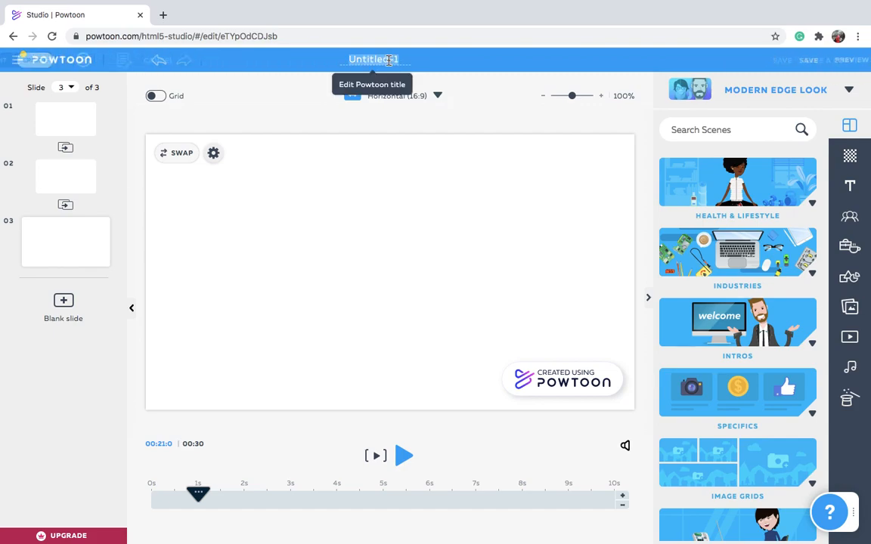
pyautogui.press('BackSpace')
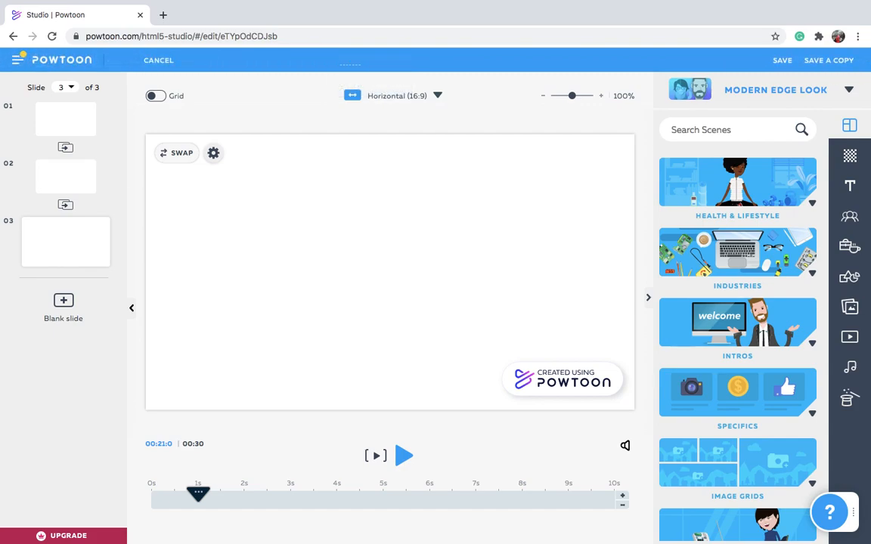
pyautogui.write('MSTR')
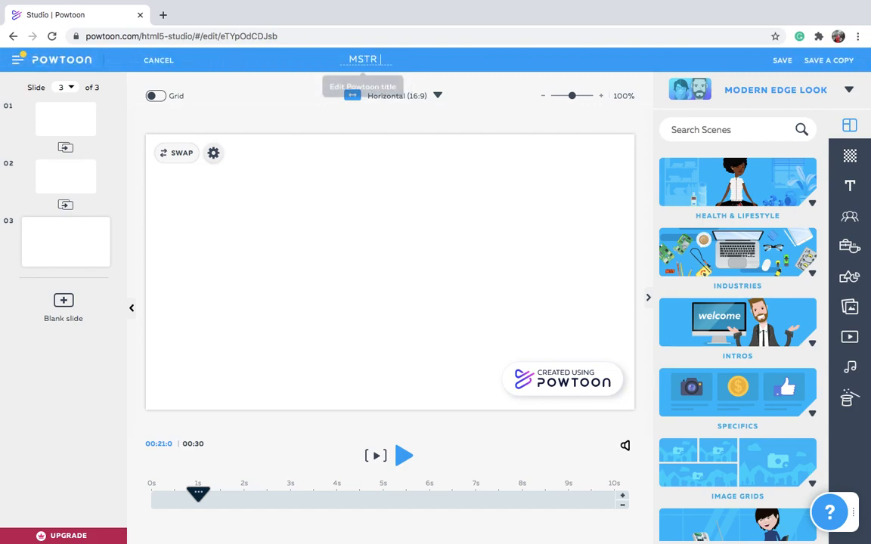
pyautogui.write(' 2020')
pyautogui.click(424, 236)
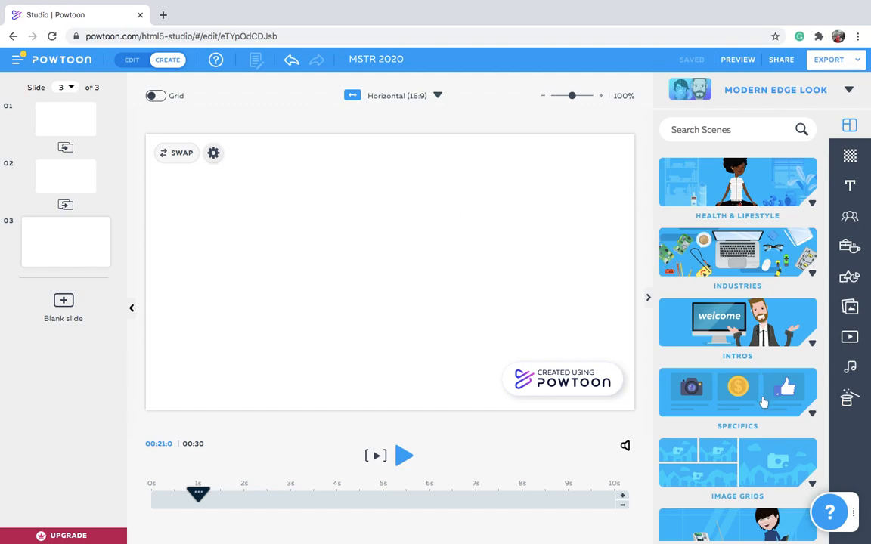
# - Apply the Intros scene with the globe, stars and yellow title ribbon to slide 3
pyautogui.scroll(-2, 753, 408)
pyautogui.scroll(-2, 752, 415)
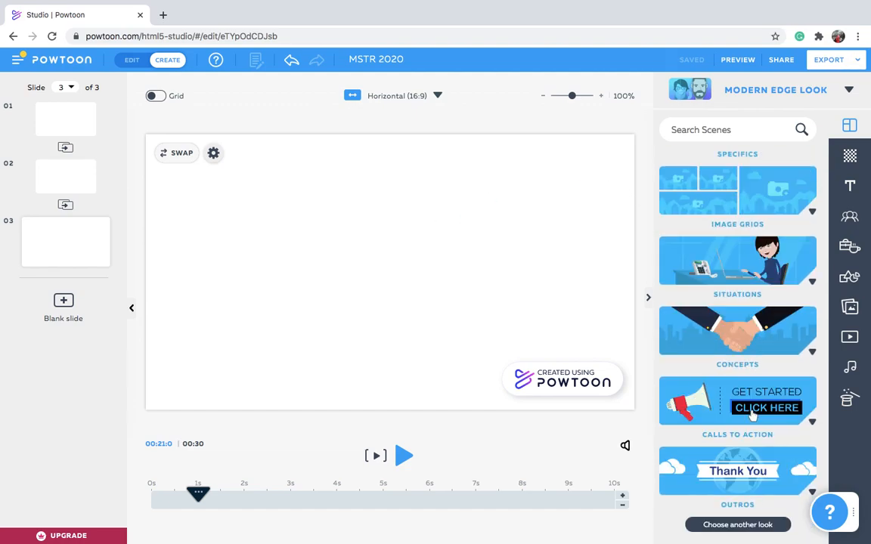
pyautogui.scroll(3, 753, 414)
pyautogui.scroll(-3, 752, 415)
pyautogui.scroll(3, 752, 414)
pyautogui.scroll(3, 752, 415)
pyautogui.click(751, 297)
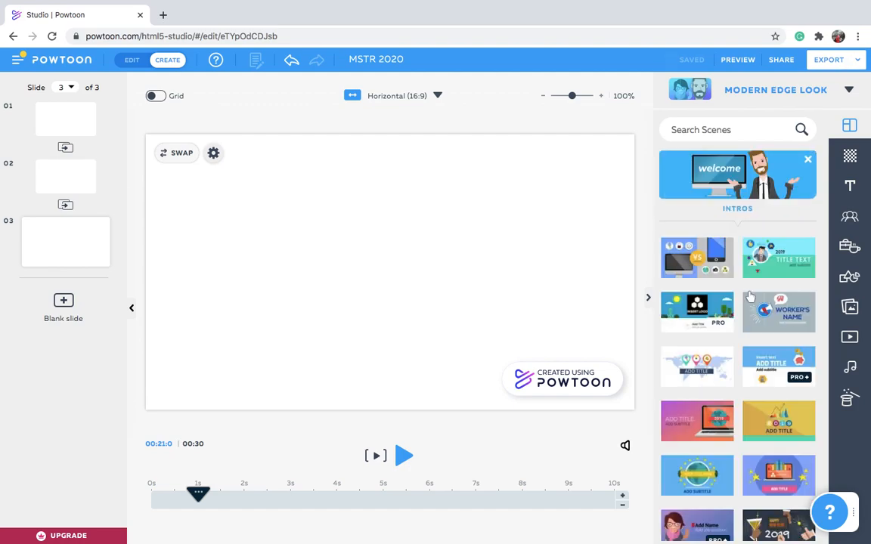
pyautogui.scroll(-3, 767, 383)
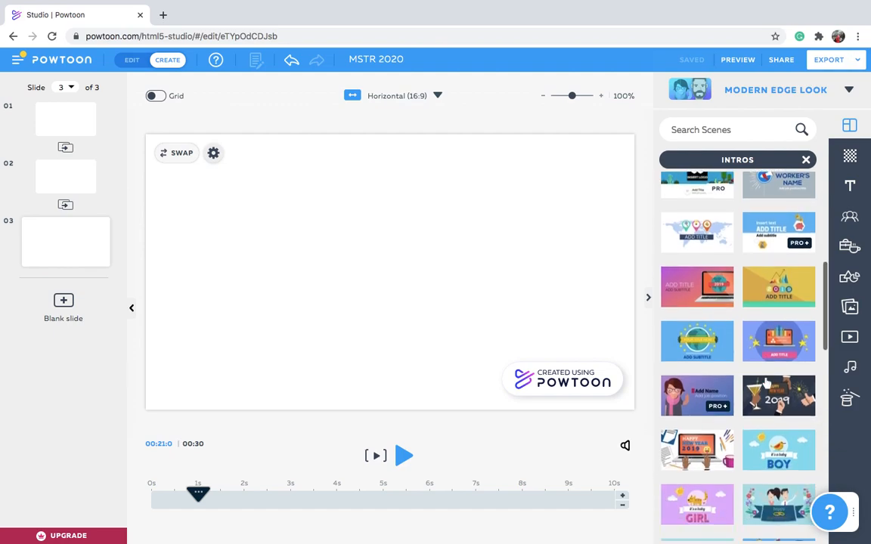
pyautogui.click(711, 344)
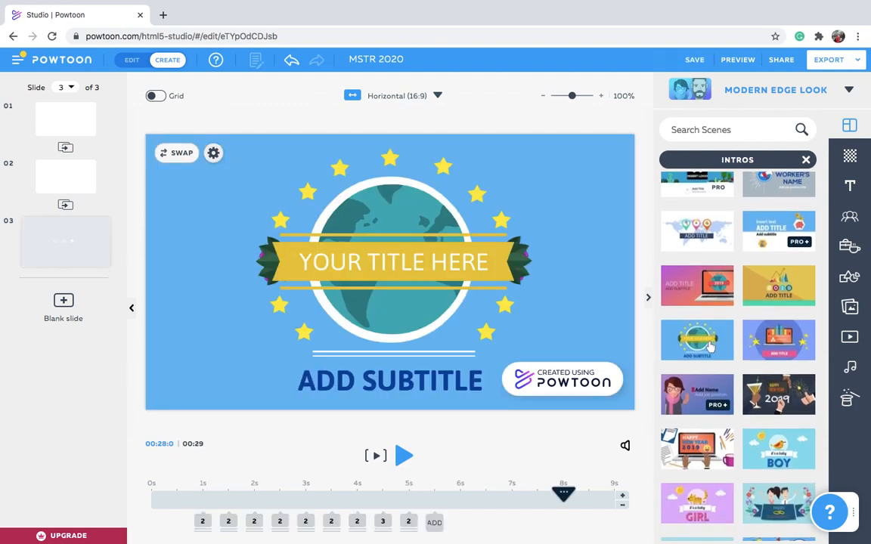
# - Replace the placeholder title on the yellow ribbon with MSTR 2020
pyautogui.click(332, 263)
pyautogui.click(332, 264)
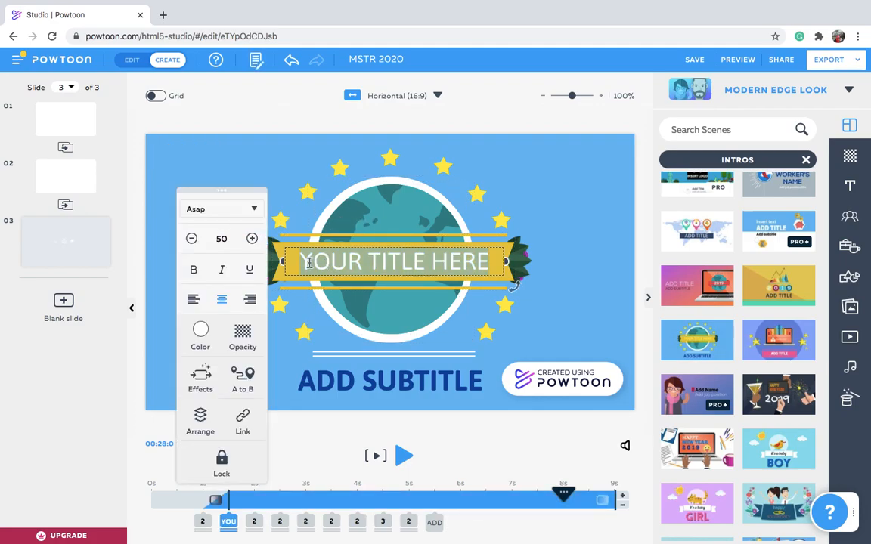
pyautogui.press('BackSpace')
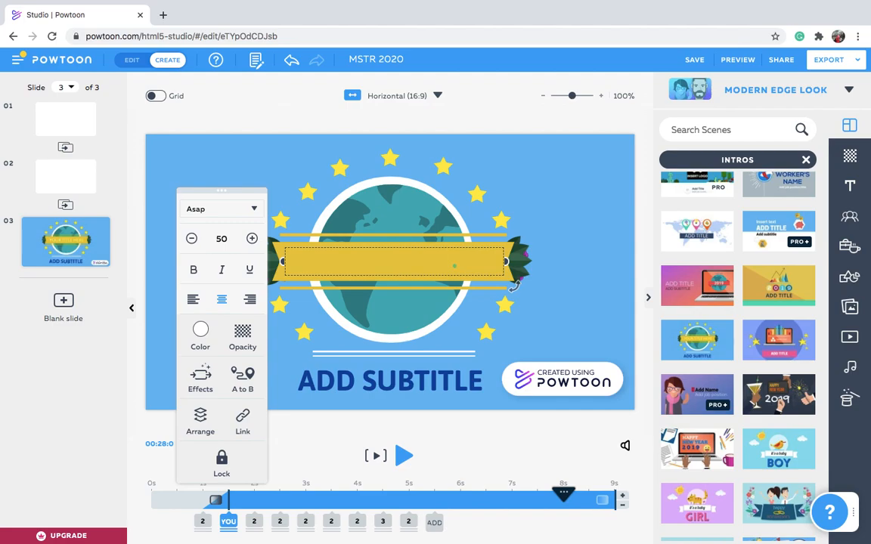
pyautogui.write('MSTR ')
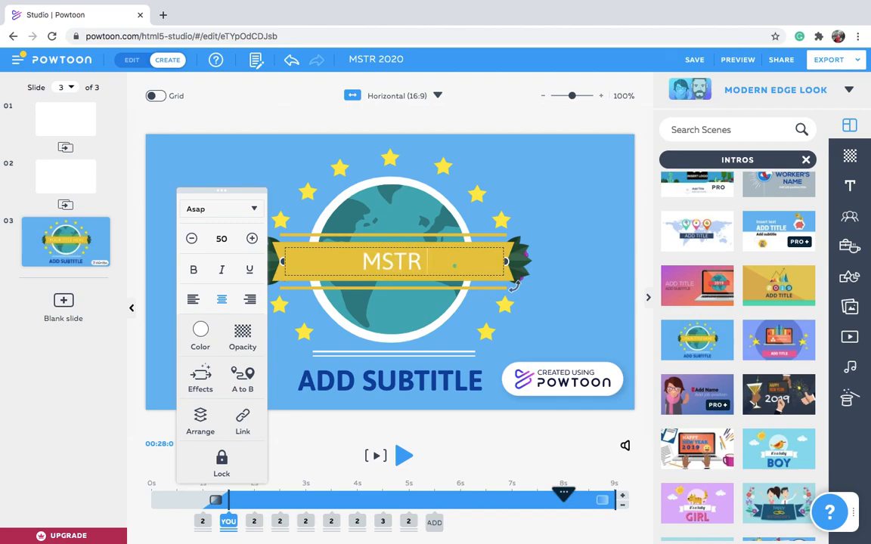
pyautogui.write('2020')
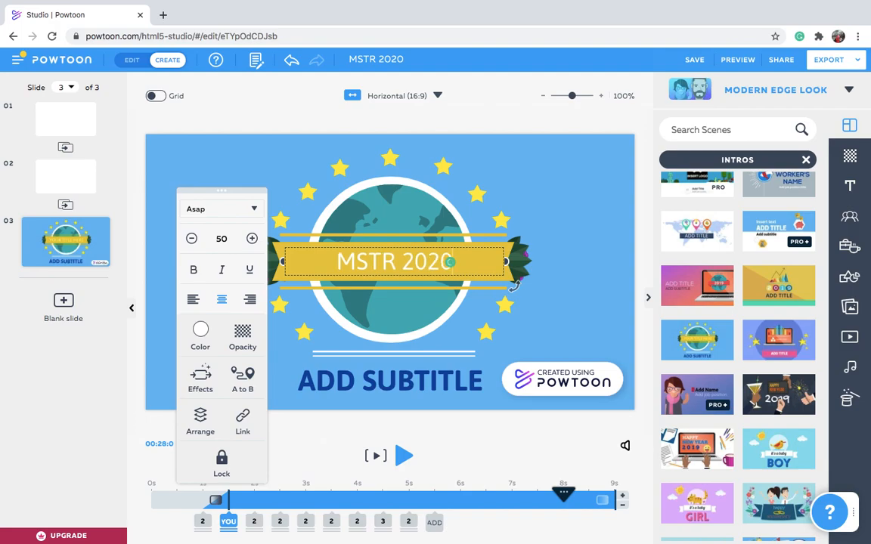
# - Replace the placeholder subtitle below the globe with UPI and deselect the text
pyautogui.click(360, 380)
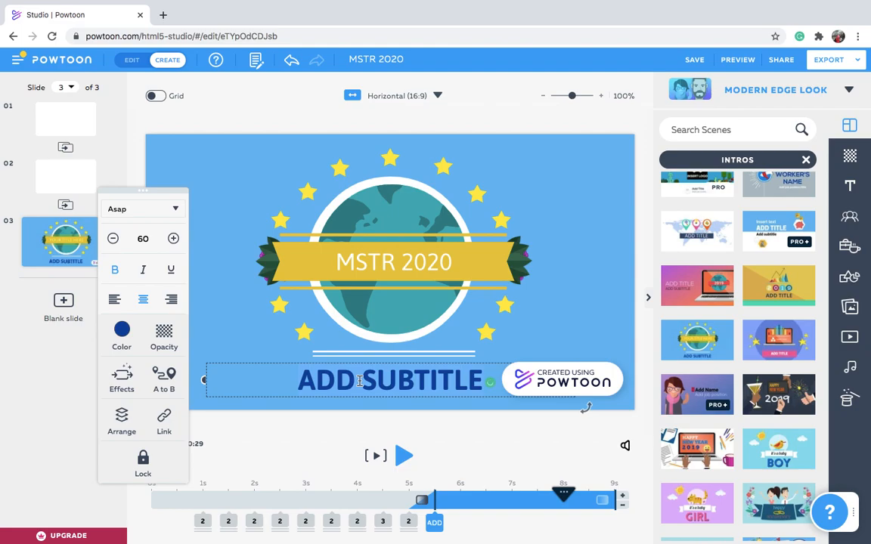
pyautogui.moveTo(360, 380); pyautogui.dragTo(444, 384)
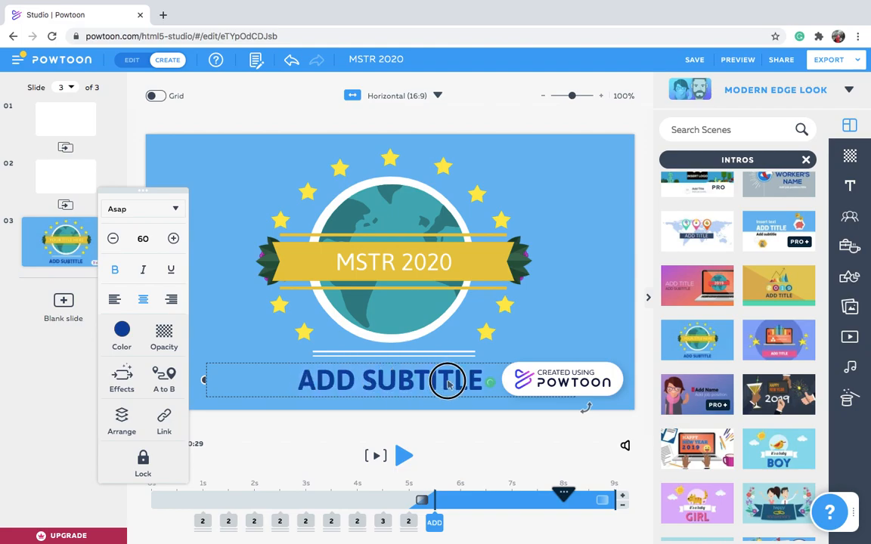
pyautogui.hotkey('ctrl', 'a')
pyautogui.press('BackSpace')
pyautogui.write('UNI')
pyautogui.press('BackSpace')
pyautogui.press('BackSpace')
pyautogui.write('PI')
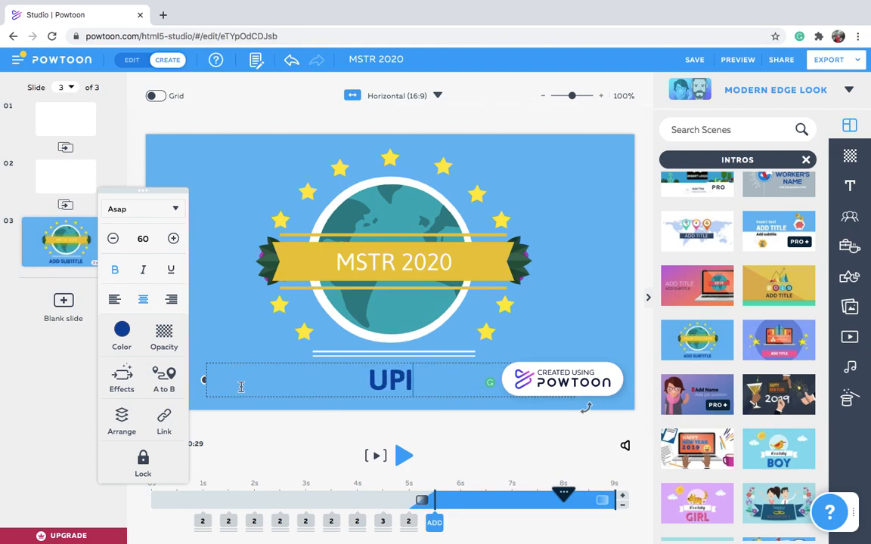
pyautogui.click(68, 407)
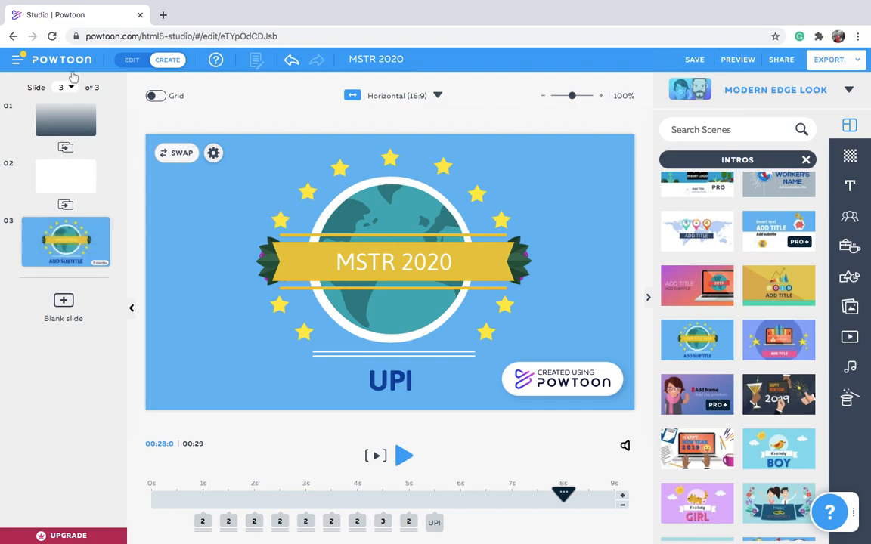
# - Move the globe title slide from third to first position in the slide order
pyautogui.moveTo(92, 243); pyautogui.dragTo(66, 137)
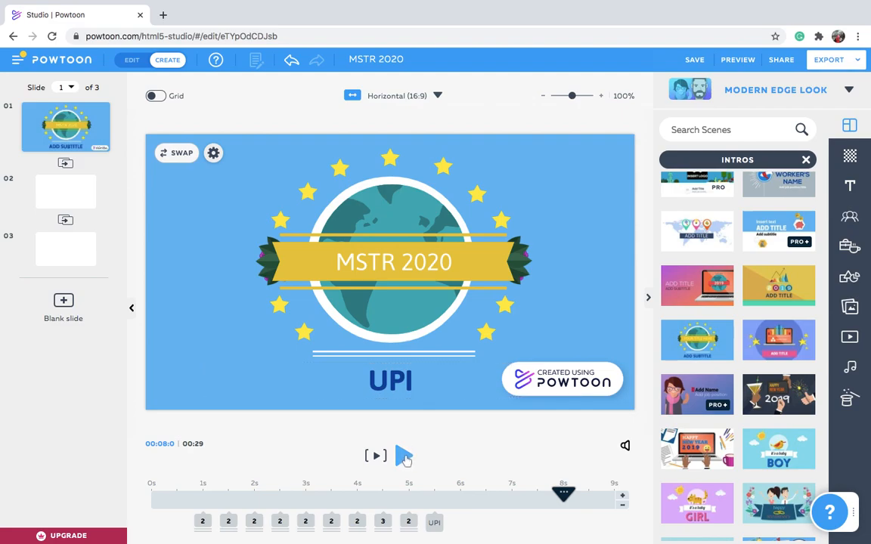
# - Examine the timeline timing of the UPI subtitle and of the globe object on slide 1
pyautogui.click(399, 385)
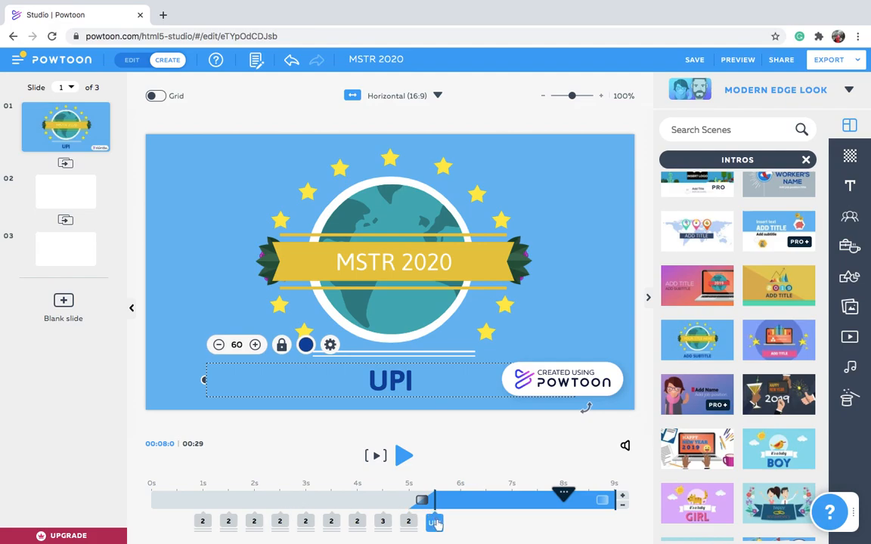
pyautogui.click(203, 521)
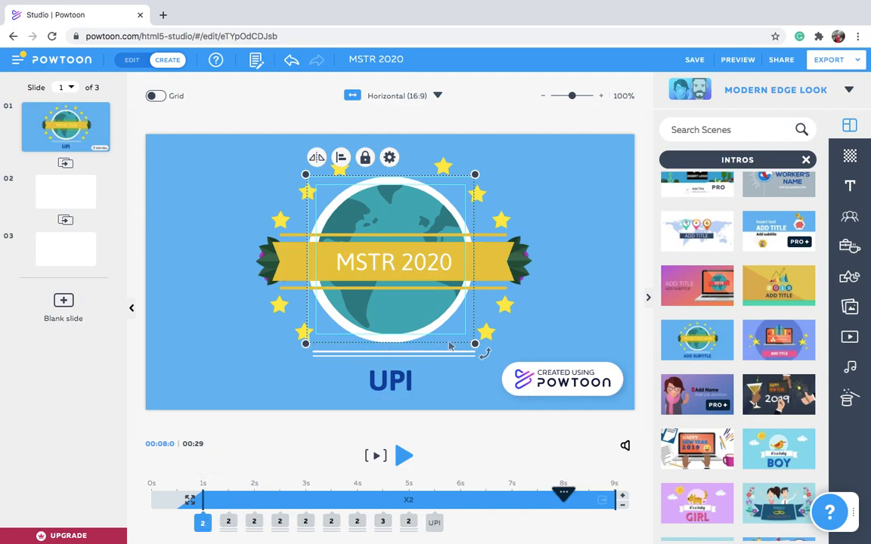
# - Check the timeline timing of the MSTR 2020 title and the top star, and play slide 1 from the current time
pyautogui.click(358, 272)
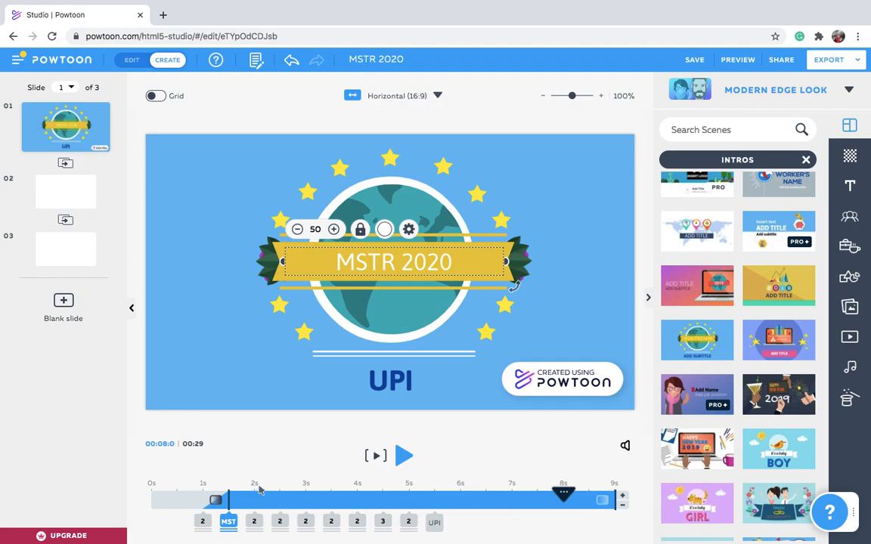
pyautogui.click(391, 160)
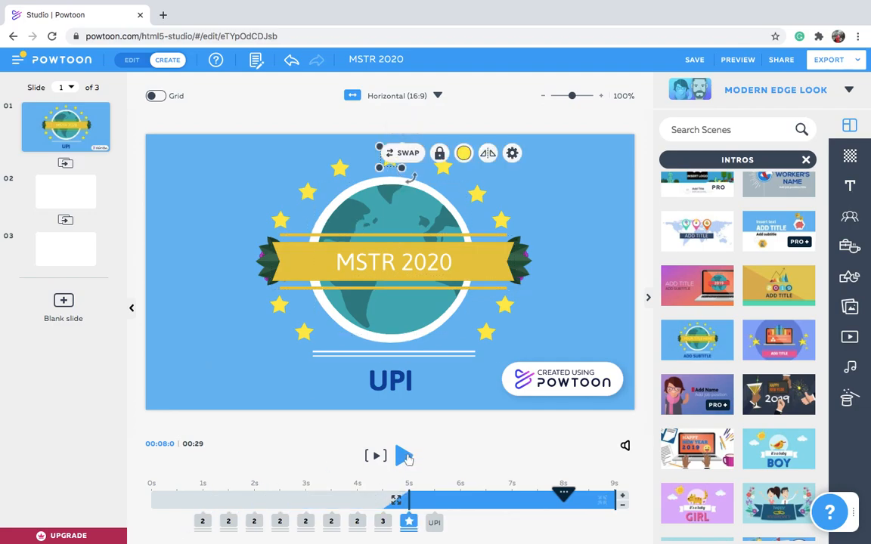
pyautogui.click(404, 456)
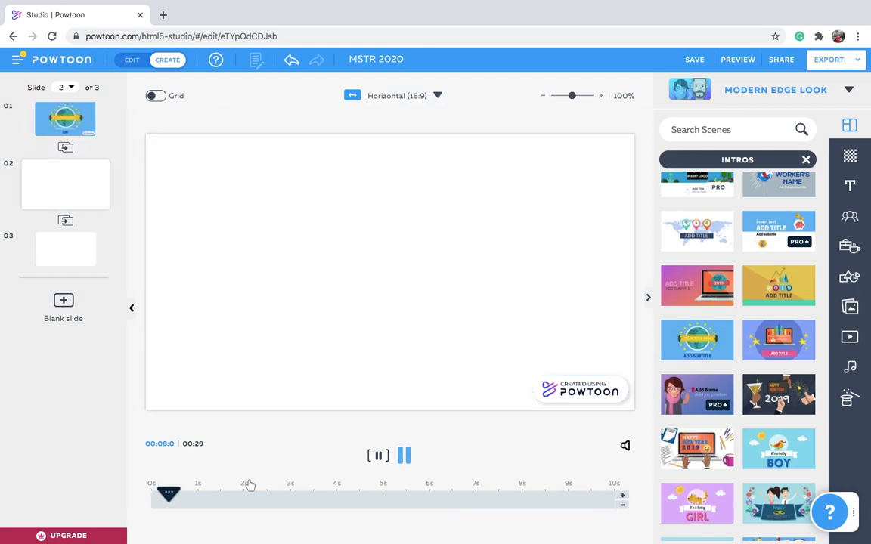
# - Return to slide 1 and play its animation from the 0.5-second mark
pyautogui.click(75, 126)
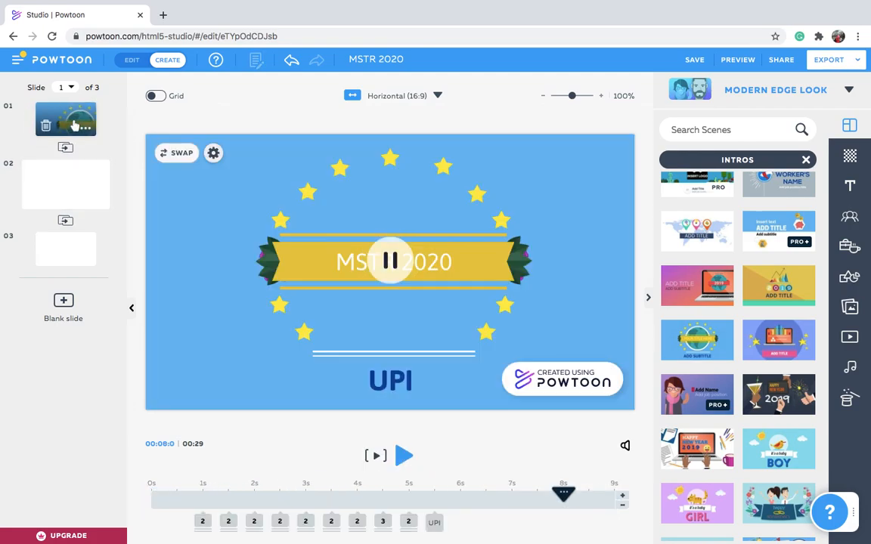
pyautogui.click(173, 500)
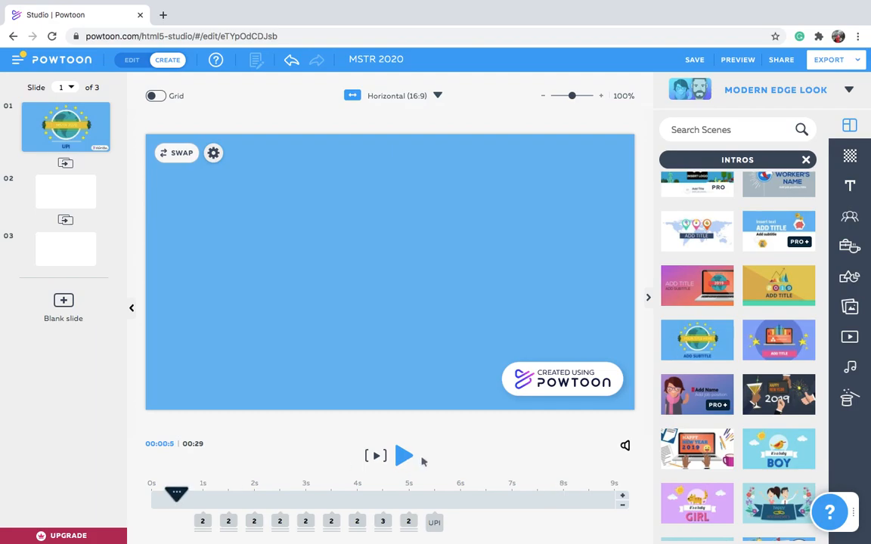
pyautogui.click(405, 456)
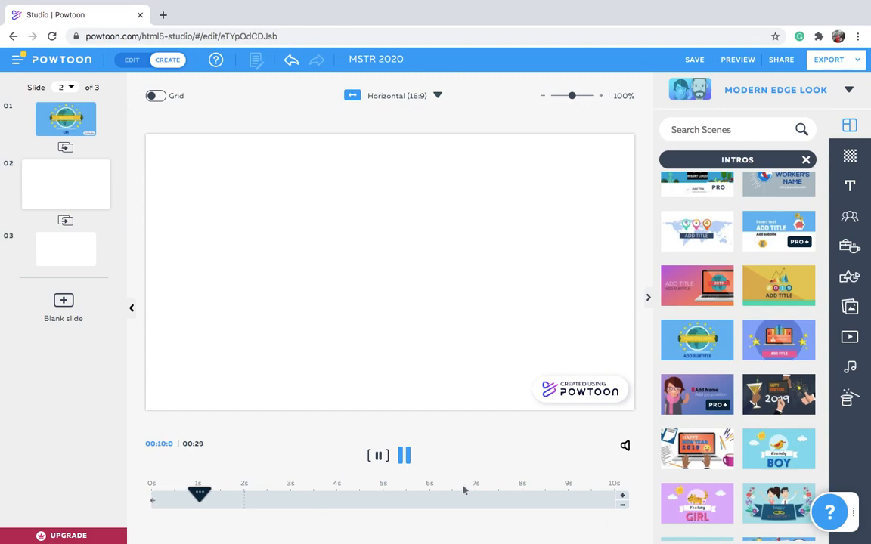
# - Shorten slide 1 by two seconds to a 7-second duration and play it back
pyautogui.click(64, 121)
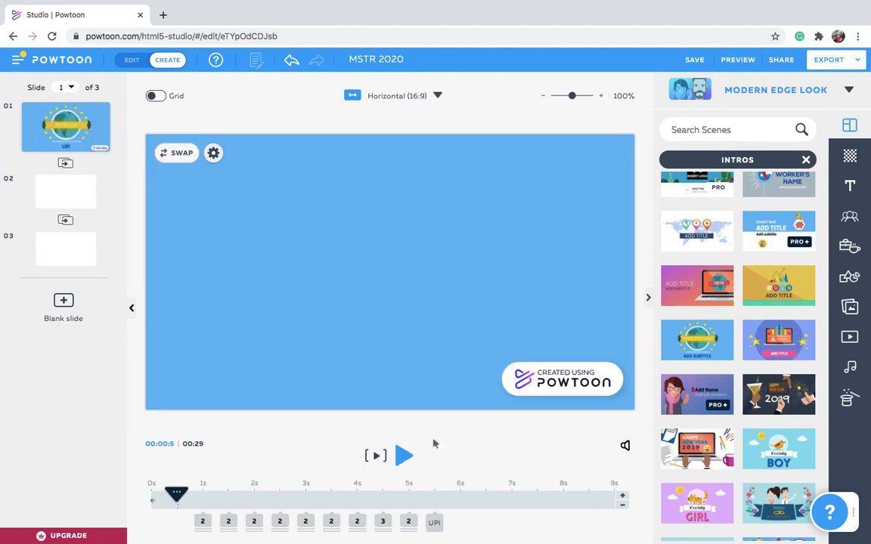
pyautogui.click(621, 509)
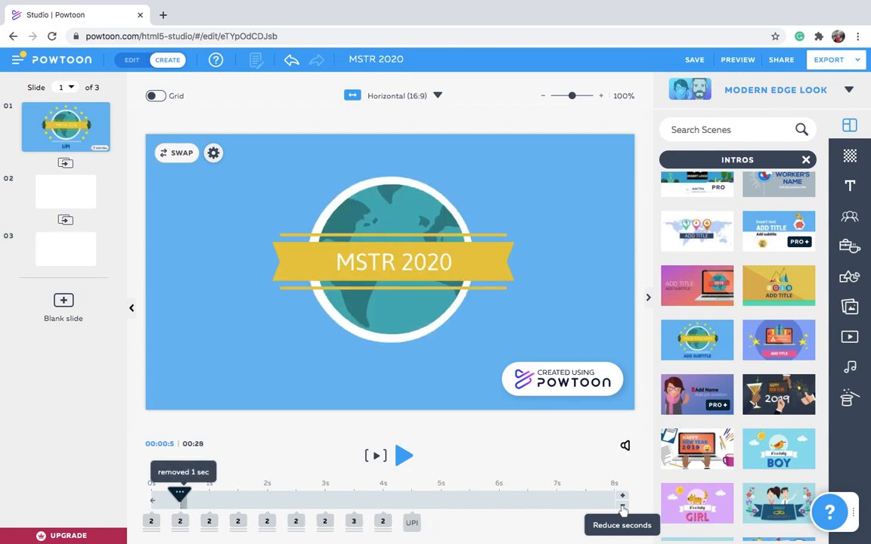
pyautogui.click(622, 509)
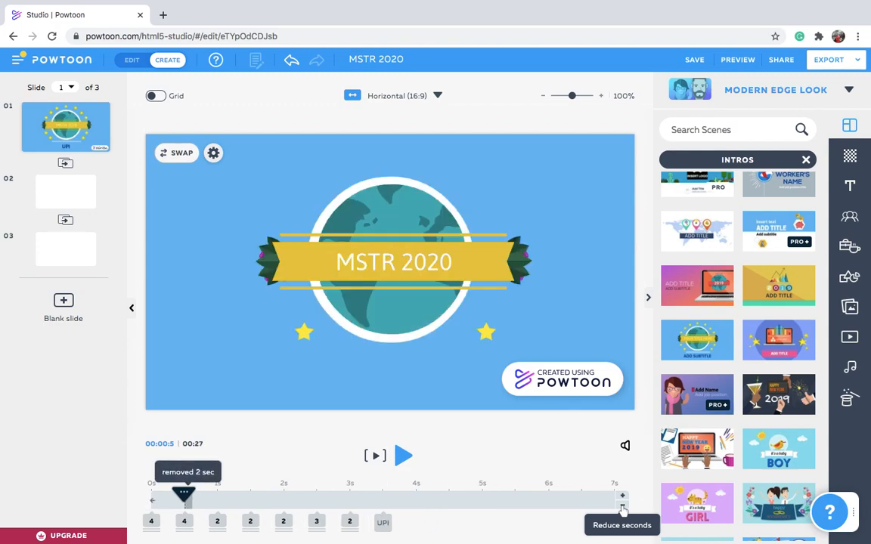
pyautogui.click(401, 458)
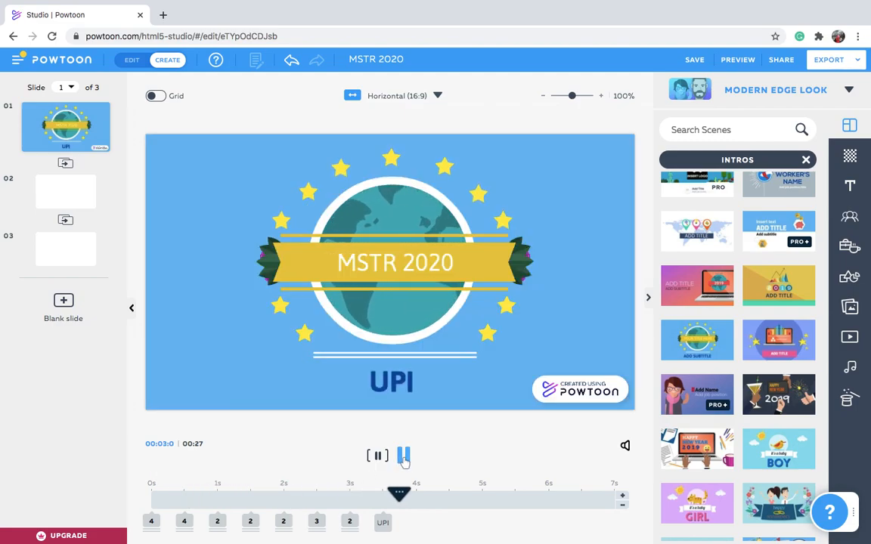
pyautogui.click(403, 457)
# - Apply the Intros scene with two image placeholders, emojis and a hand writing 2019 to blank slide 2
pyautogui.click(84, 202)
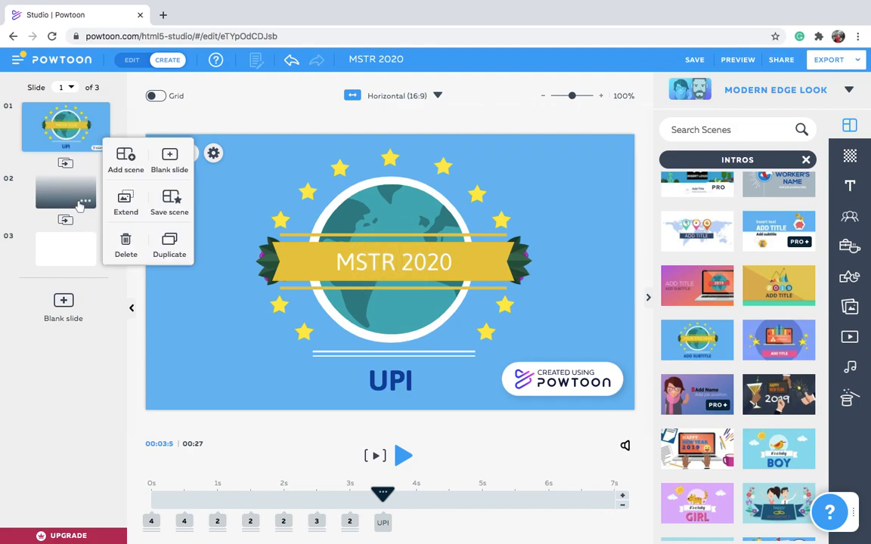
pyautogui.click(70, 195)
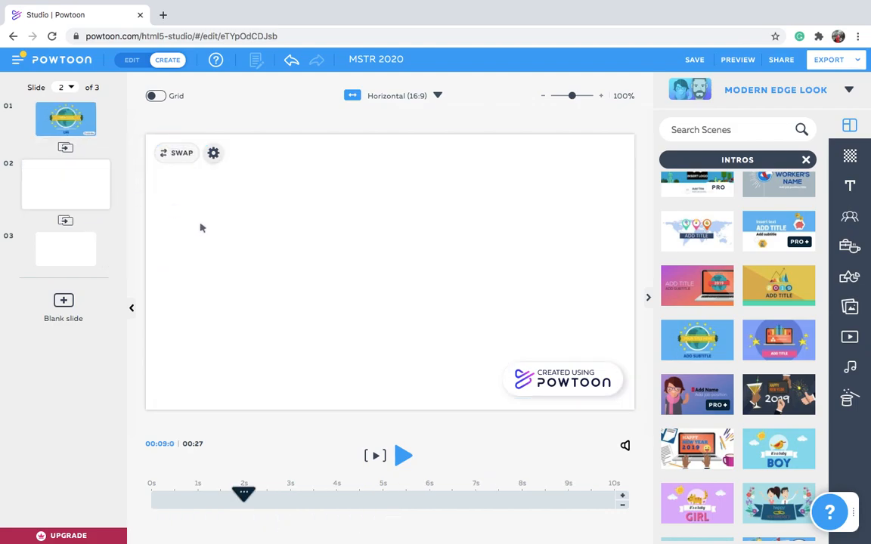
pyautogui.scroll(-1, 746, 396)
pyautogui.scroll(-3, 747, 396)
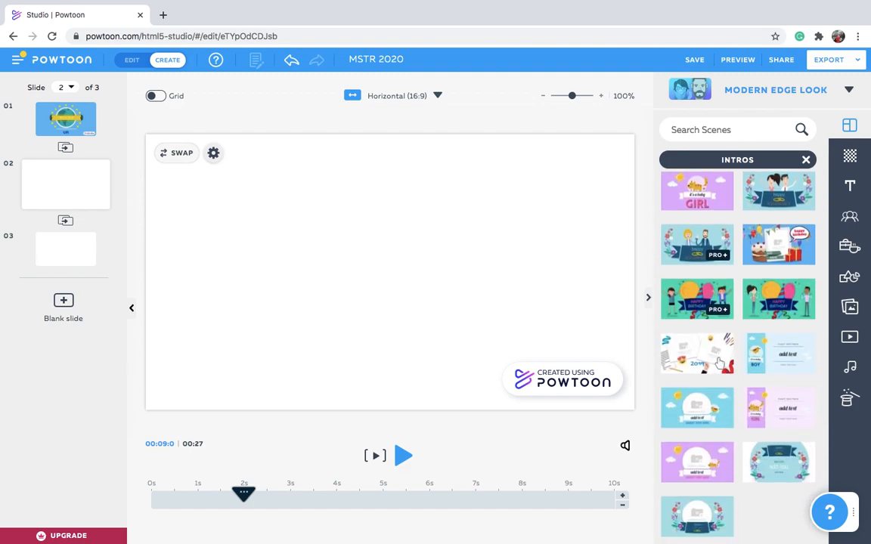
pyautogui.click(717, 361)
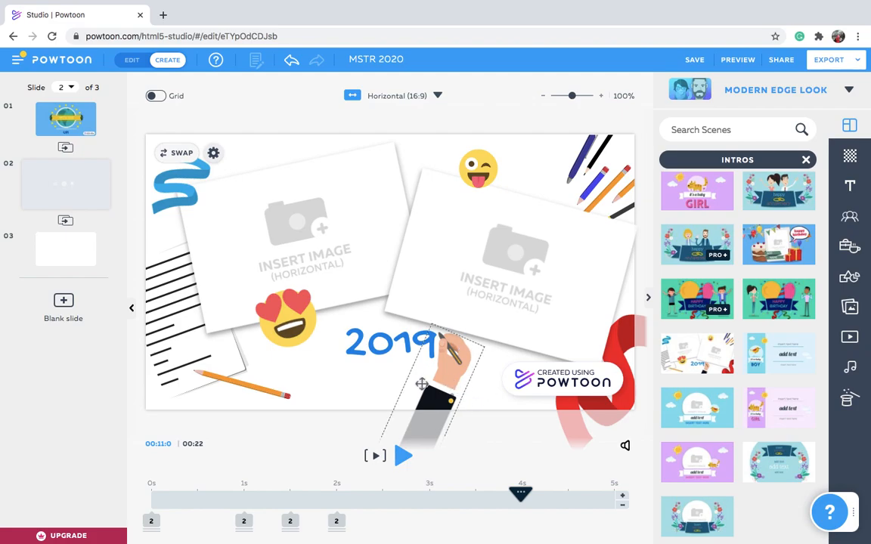
# - Replace the 2019 text on slide 2 with 2020
pyautogui.click(356, 351)
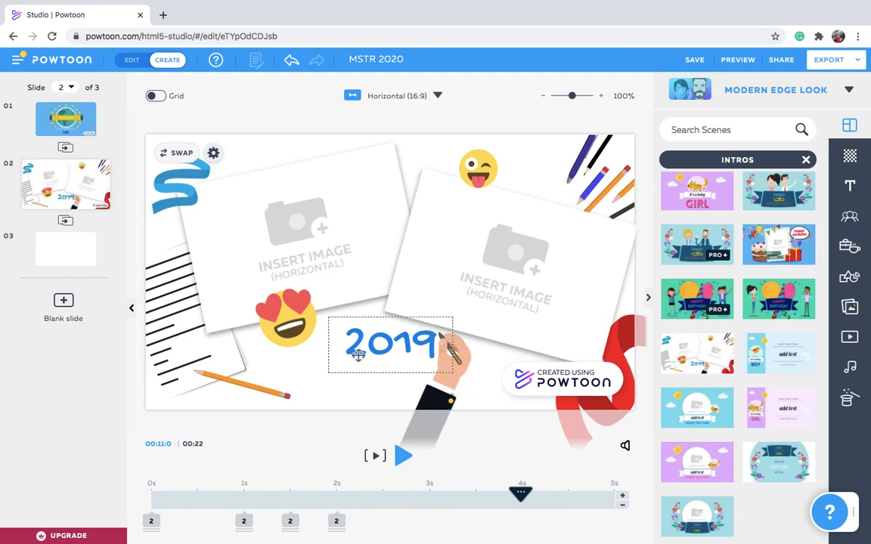
pyautogui.doubleClick(416, 345)
pyautogui.write('2020')
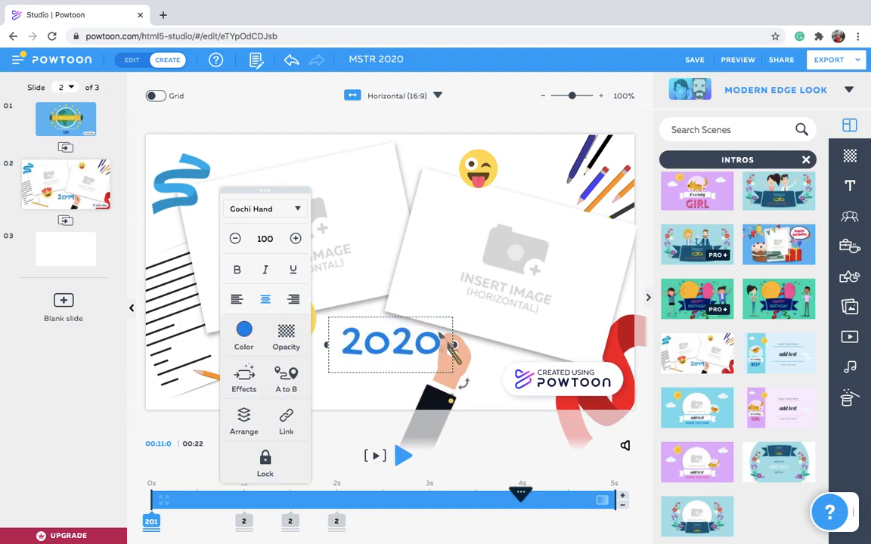
# - Give the 2020 text the Write enter effect and close the effects settings
pyautogui.click(243, 378)
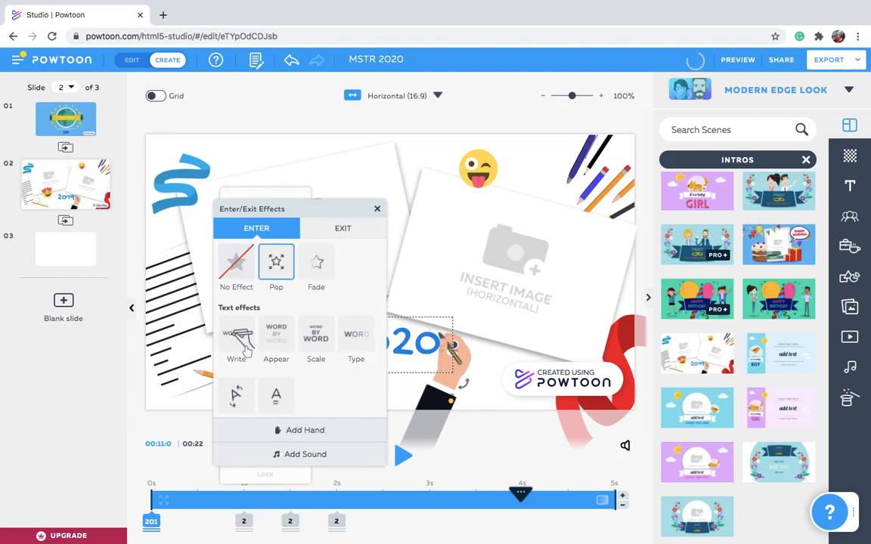
pyautogui.click(244, 346)
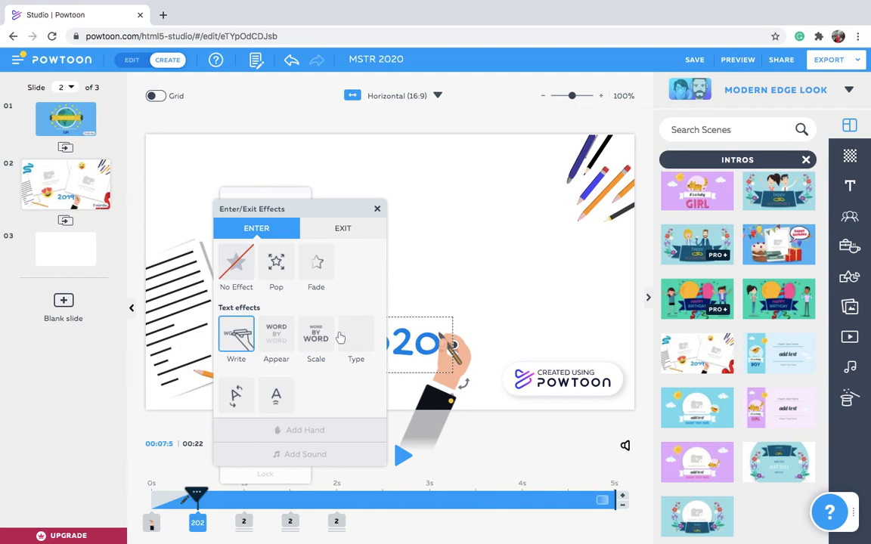
pyautogui.click(376, 209)
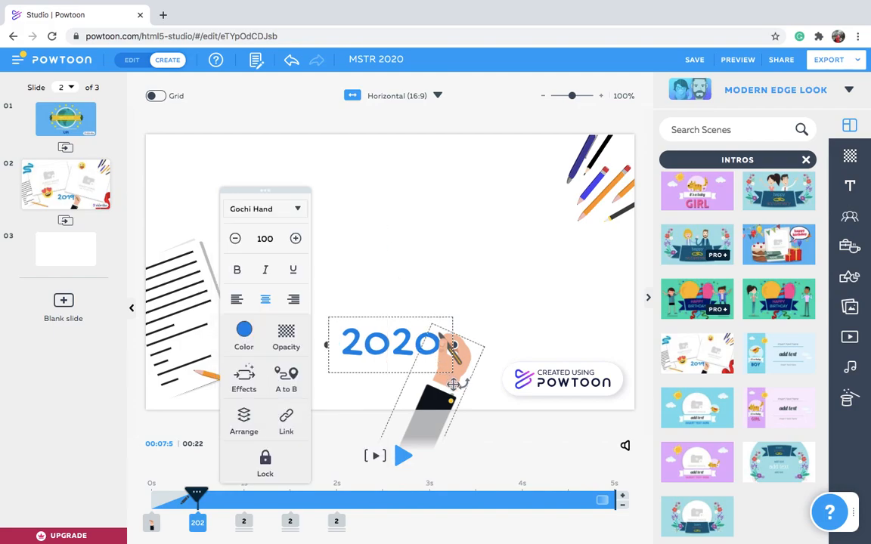
# - Check the writing hand's loop animation options and set its enter effect to Slide Right
pyautogui.click(453, 384)
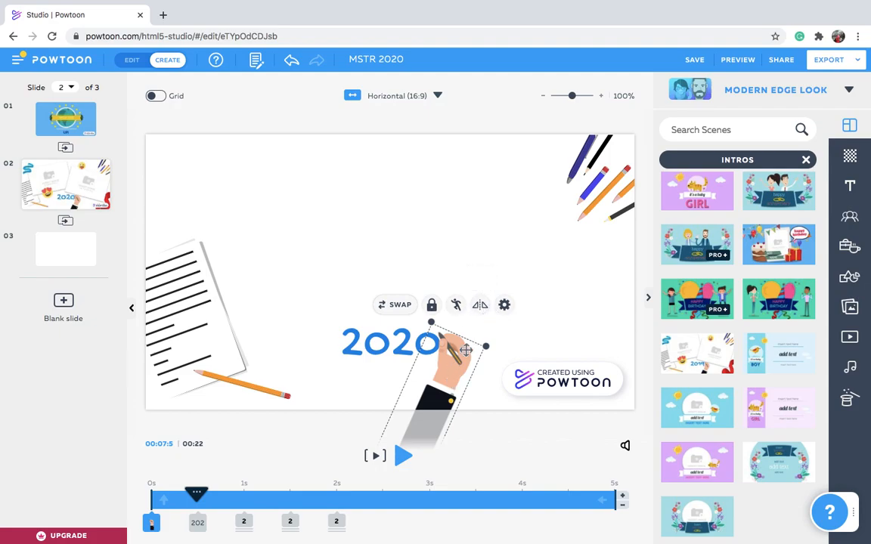
pyautogui.click(374, 376)
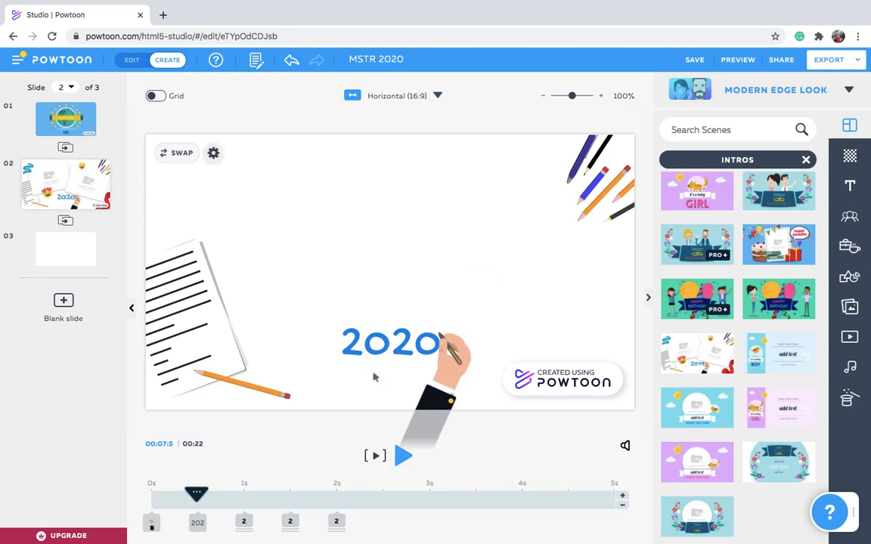
pyautogui.click(441, 382)
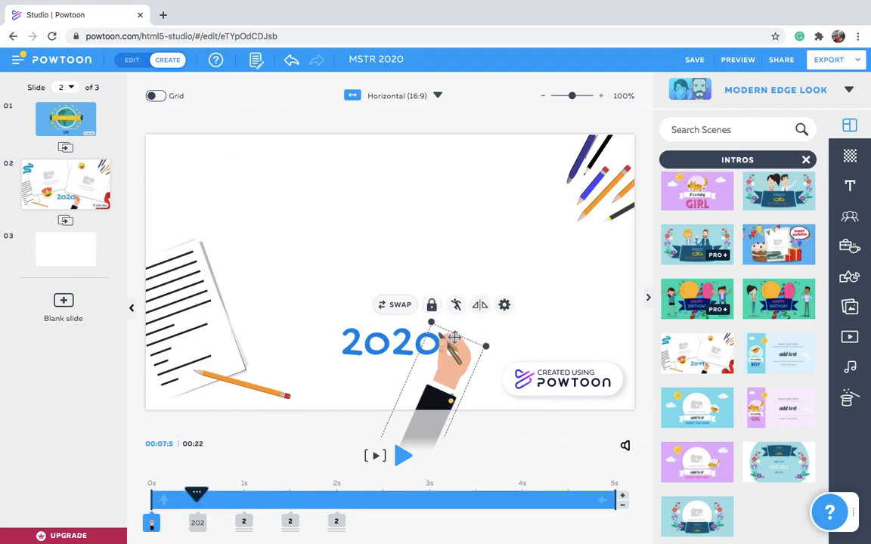
pyautogui.click(504, 306)
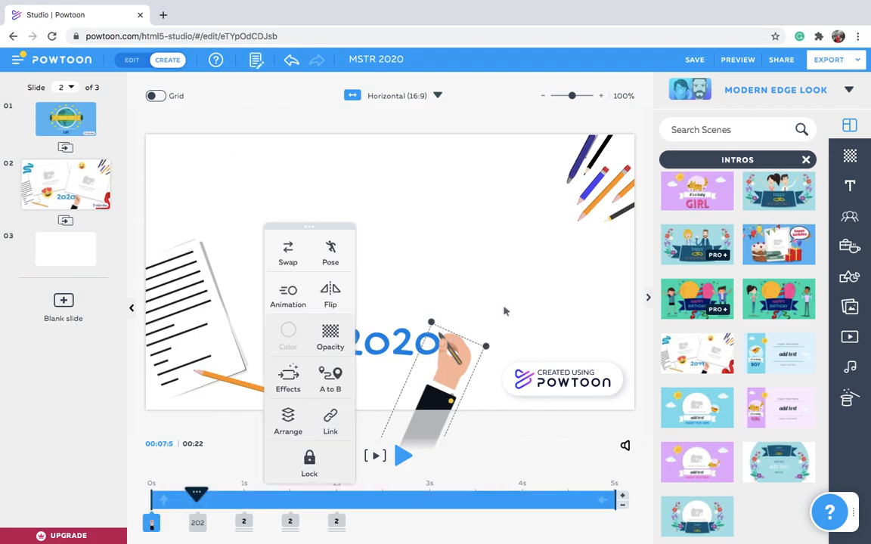
pyautogui.click(291, 306)
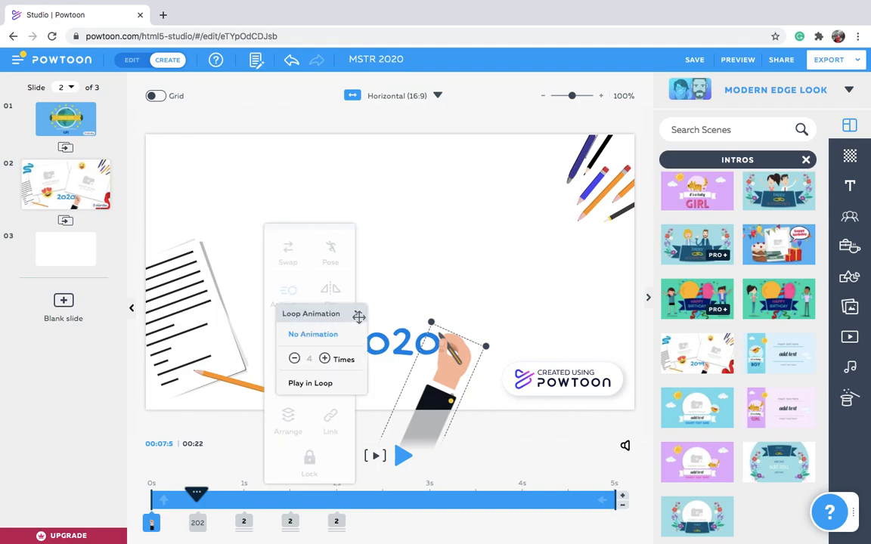
pyautogui.click(358, 315)
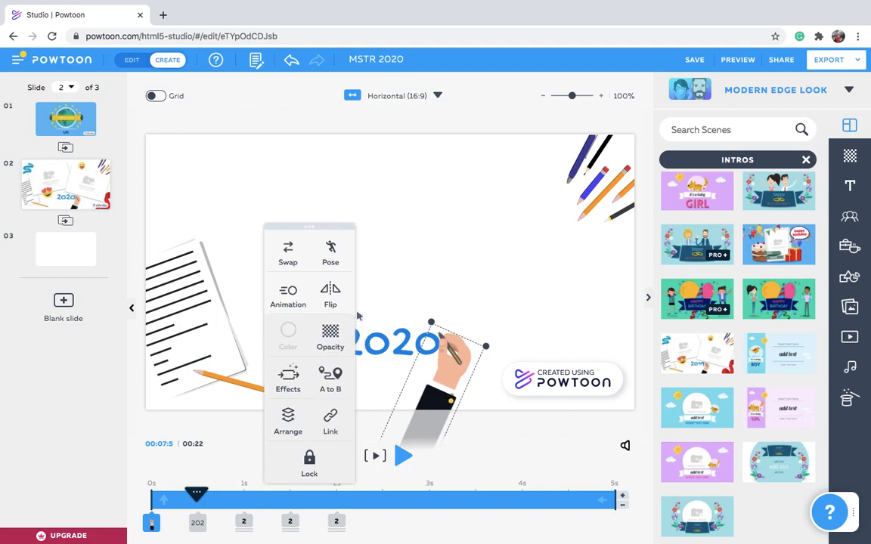
pyautogui.click(282, 378)
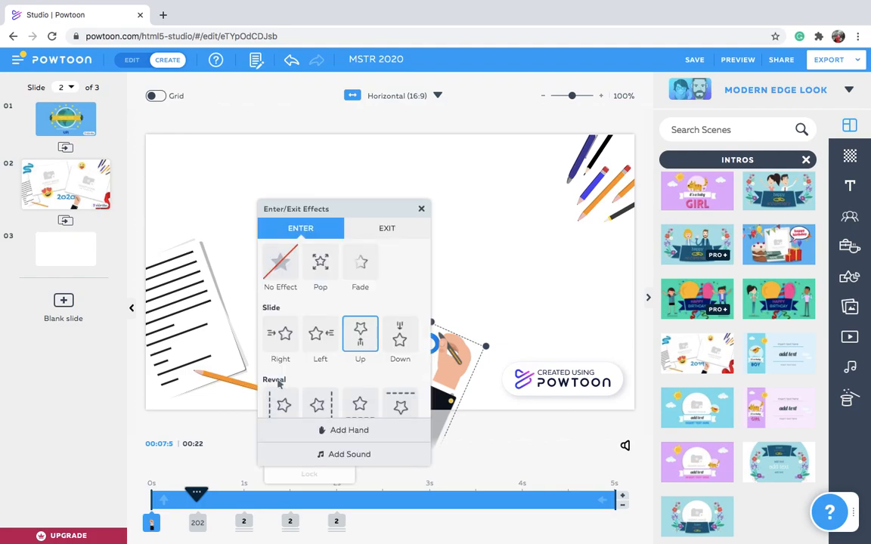
pyautogui.click(284, 342)
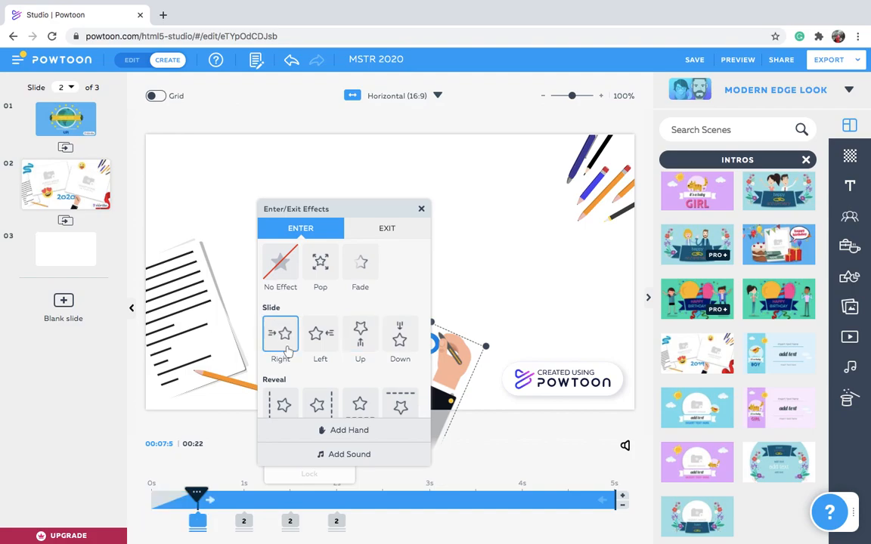
pyautogui.click(513, 283)
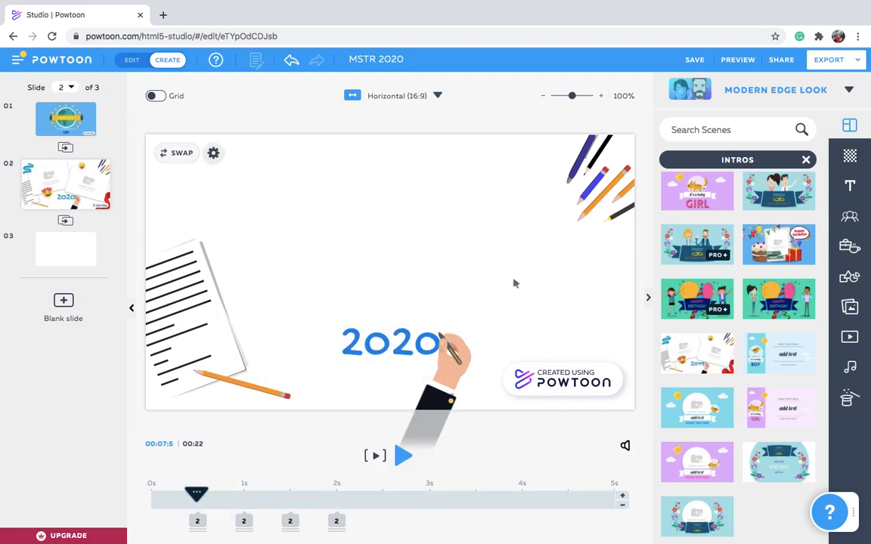
# - Play slide 2 from its beginning to review the 2020 text and hand animations
pyautogui.click(171, 497)
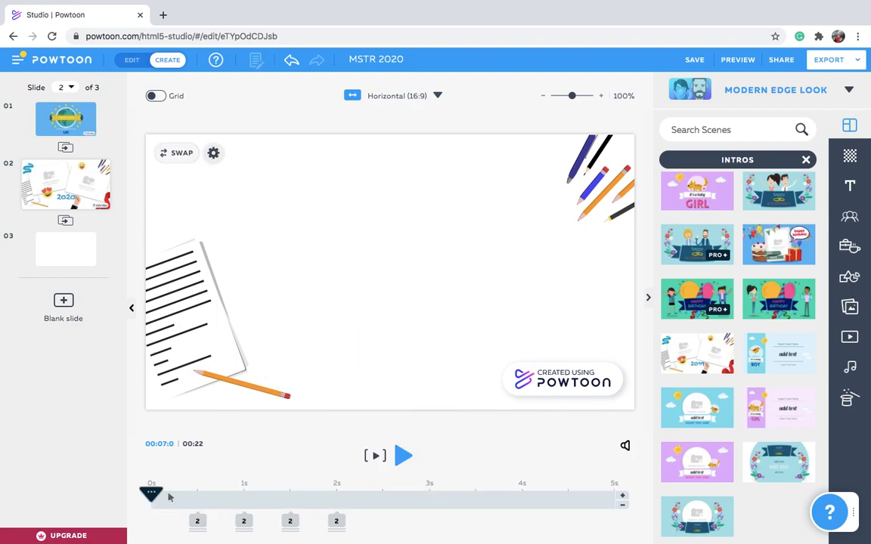
pyautogui.click(396, 459)
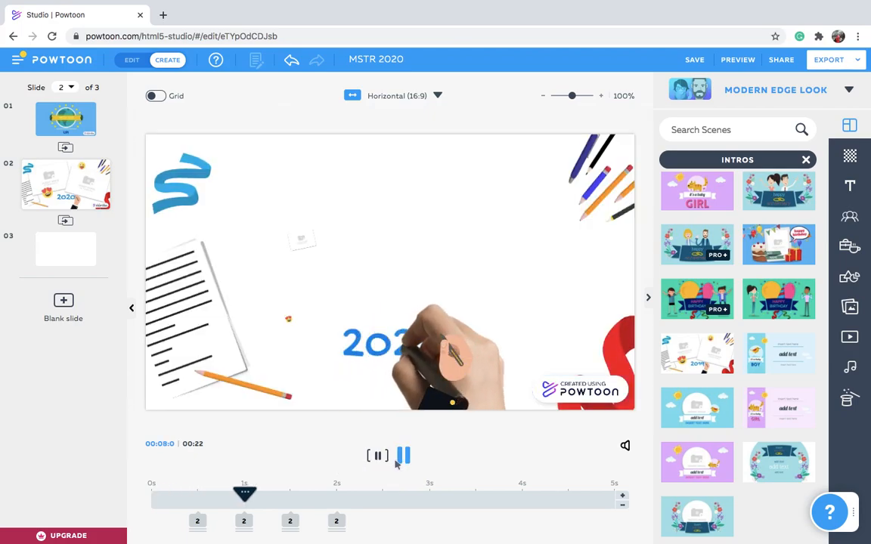
pyautogui.click(458, 369)
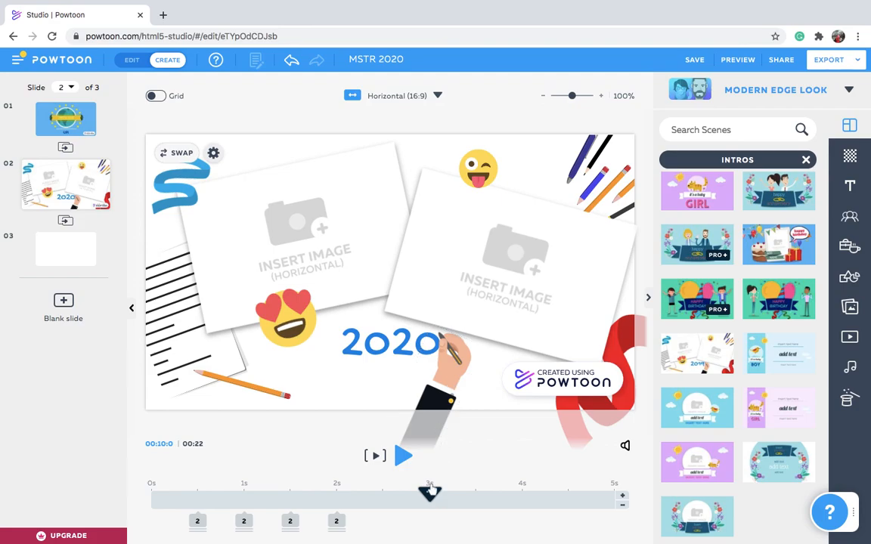
# - Delete the hand holding the pen beside the 2020 text on slide 2
pyautogui.click(438, 389)
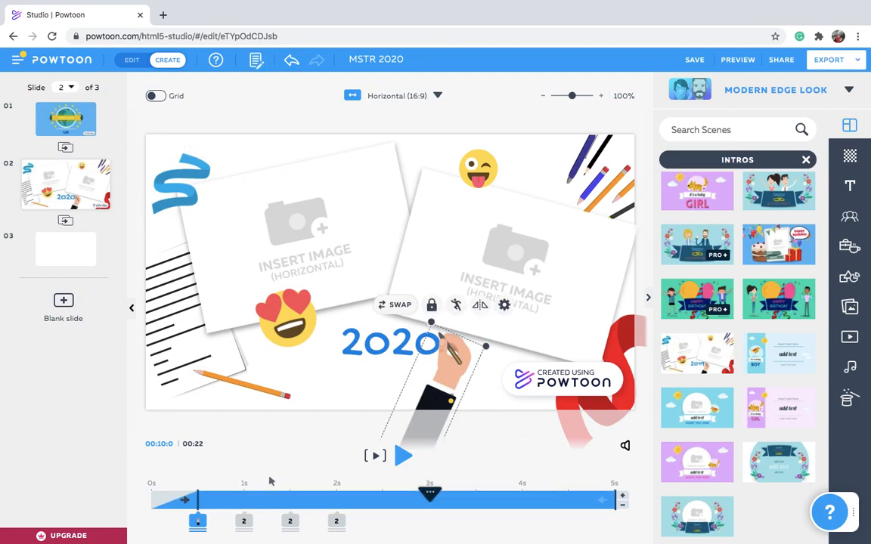
pyautogui.moveTo(198, 523)
pyautogui.moveTo(198, 523)
pyautogui.mouseDown()
pyautogui.moveTo(335, 515)
pyautogui.moveTo(198, 515)
pyautogui.mouseUp()
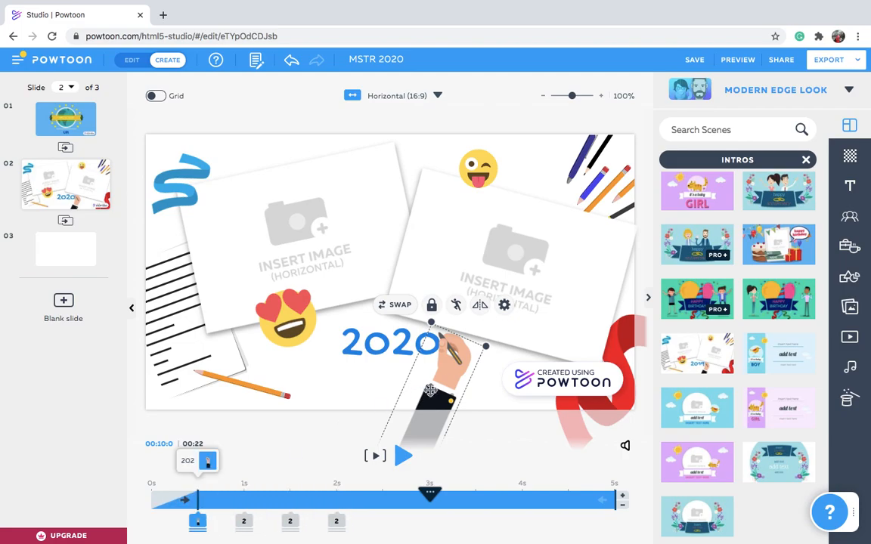
pyautogui.click(450, 383)
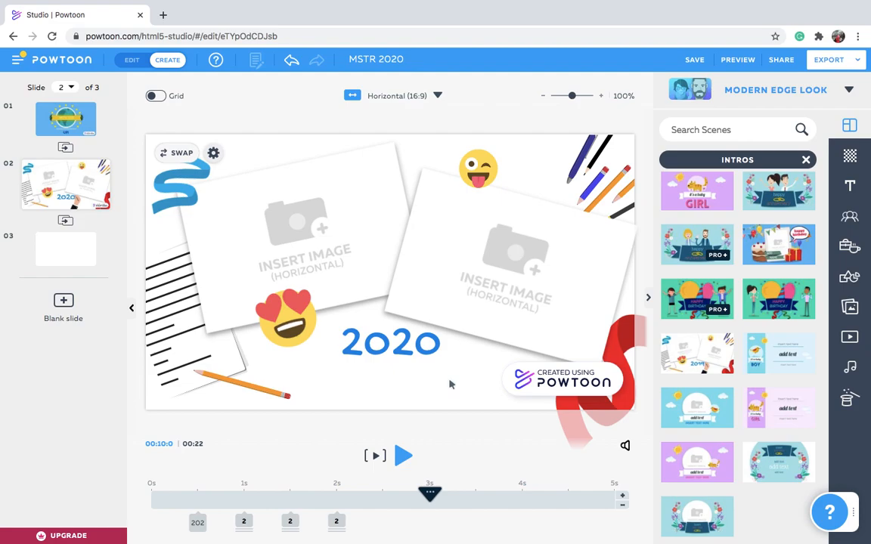
# - Select the left image placeholder on slide 2 and open the My Images collection
pyautogui.click(317, 237)
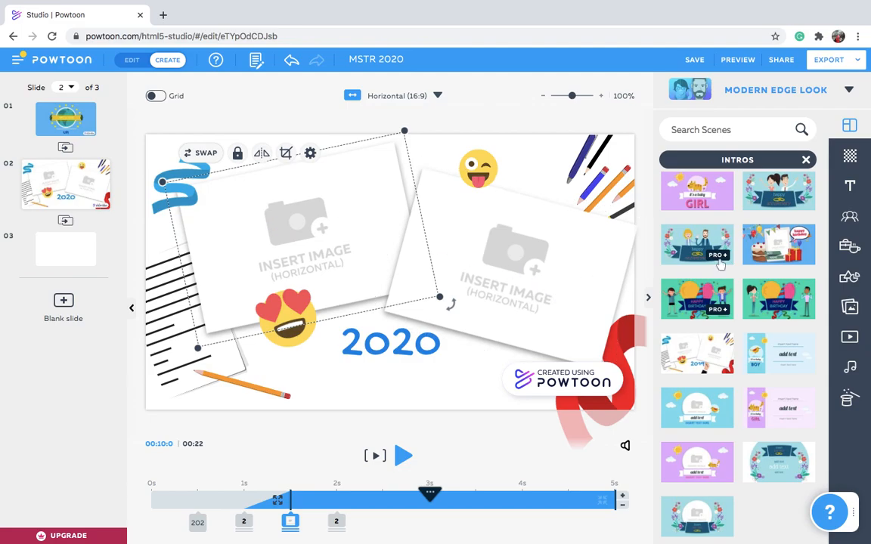
pyautogui.scroll(10, 718, 264)
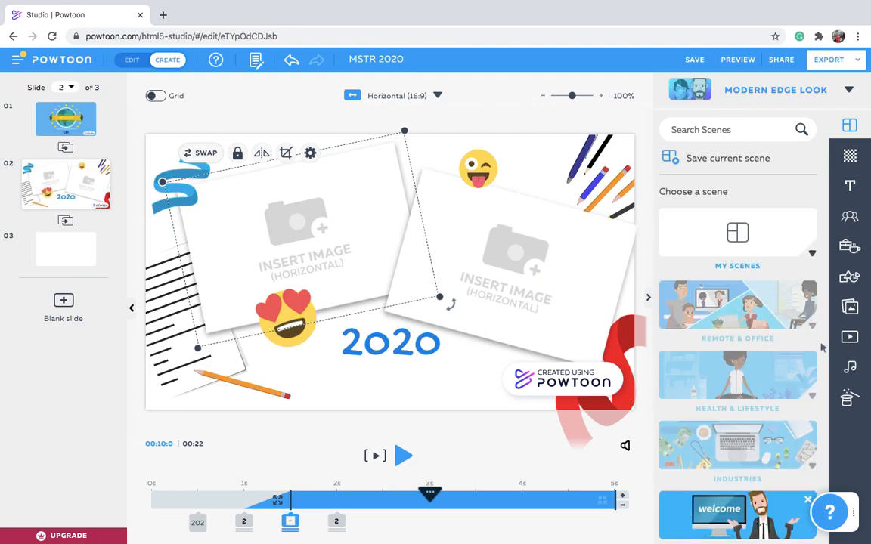
pyautogui.click(852, 310)
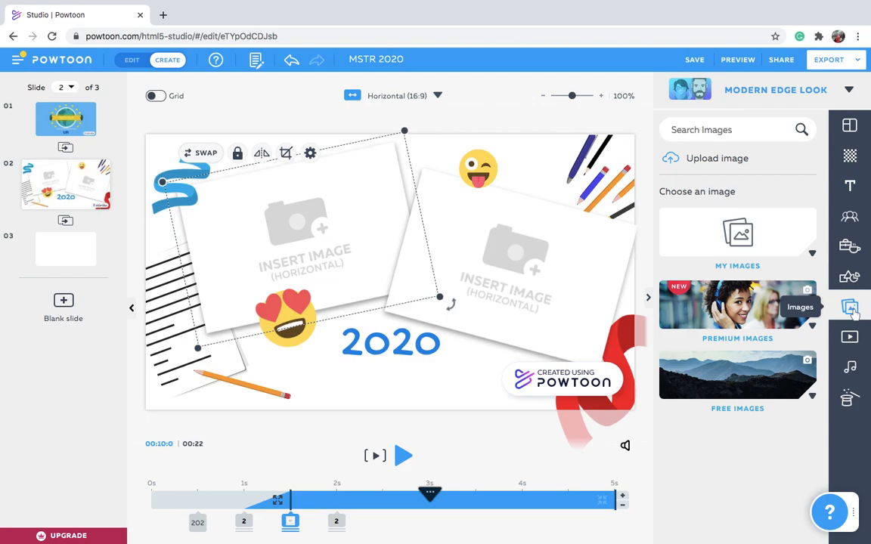
pyautogui.click(746, 237)
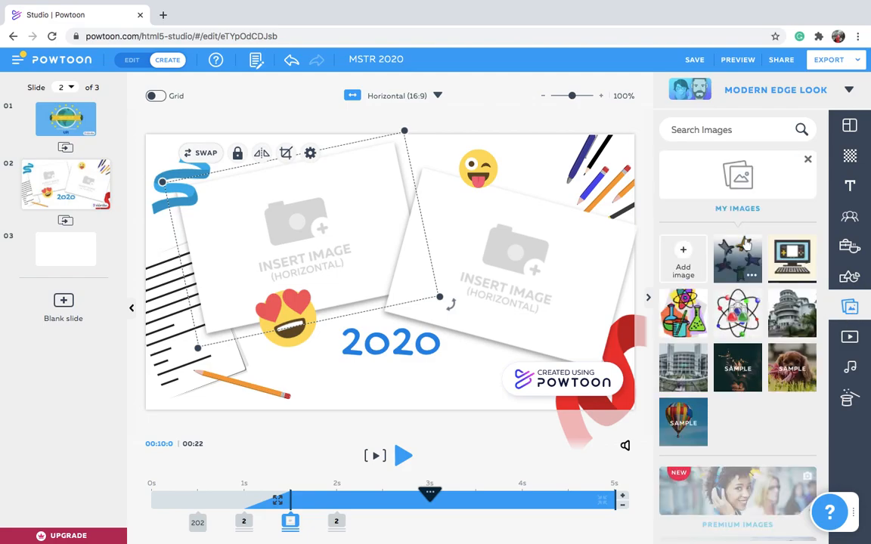
# - Try inserting the JICA UPI photo on slide 2, and delete it from both My Images and the slide
pyautogui.click(684, 382)
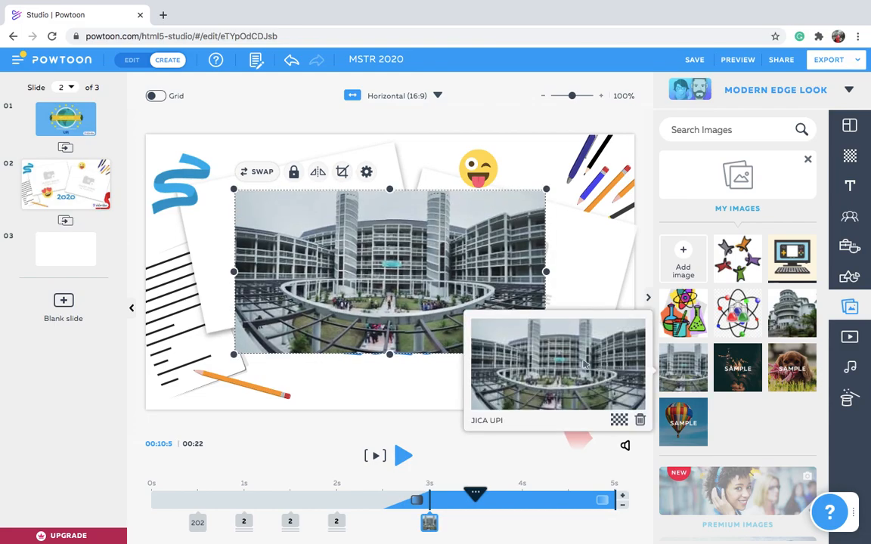
pyautogui.click(640, 420)
pyautogui.click(438, 363)
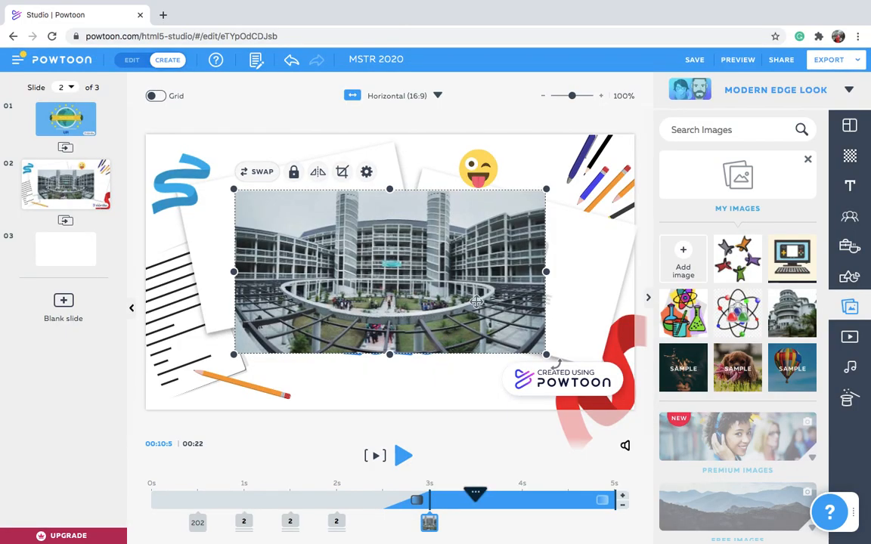
pyautogui.press('Delete')
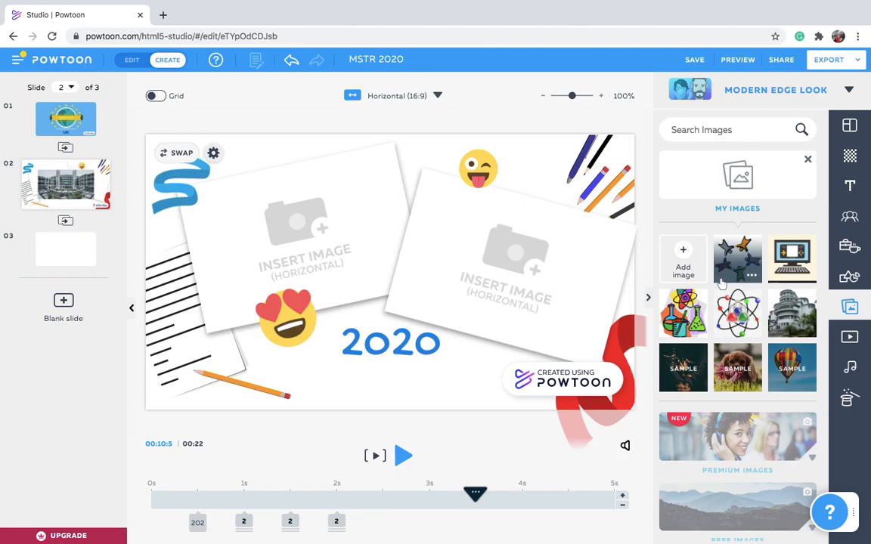
# - Fill the left image placeholder on slide 2 with the isola photo from My Images, leaving no loose copy on the slide
pyautogui.click(781, 321)
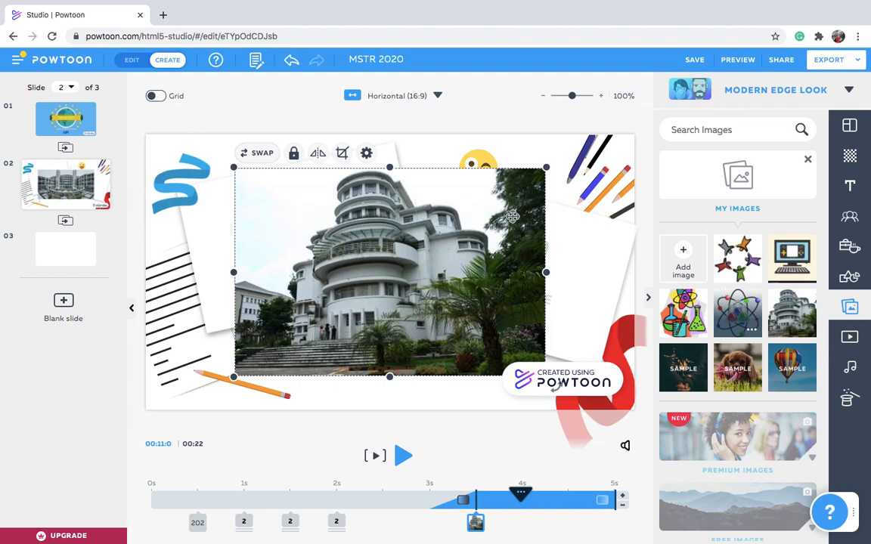
pyautogui.hotkey('ctrl', 'z')
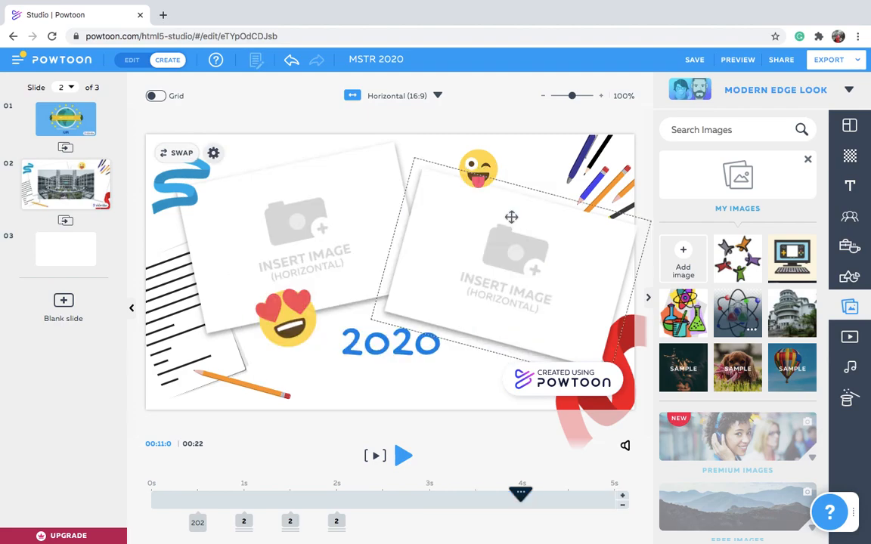
pyautogui.click(307, 232)
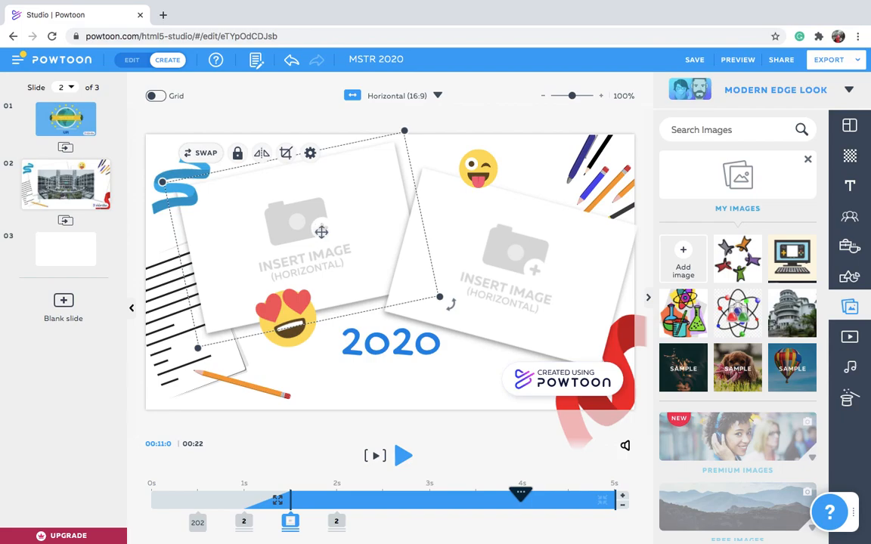
pyautogui.doubleClick(321, 232)
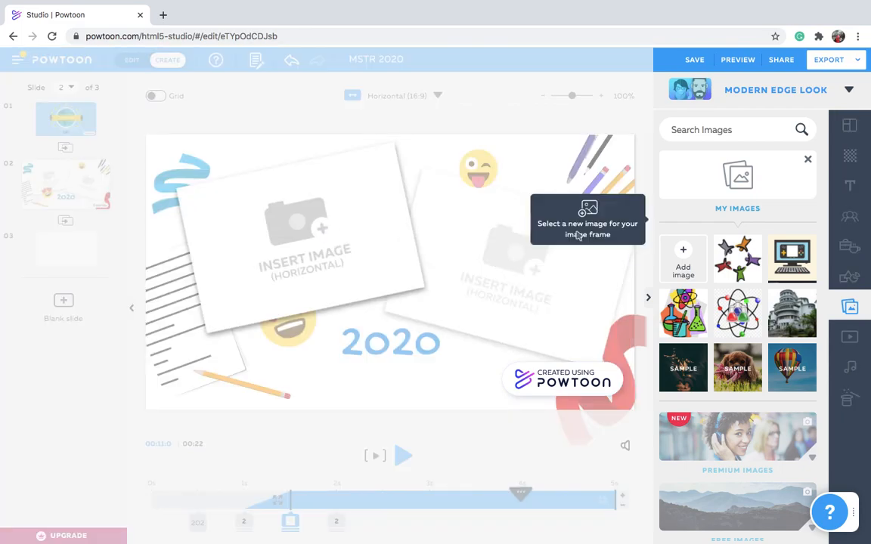
pyautogui.moveTo(799, 324)
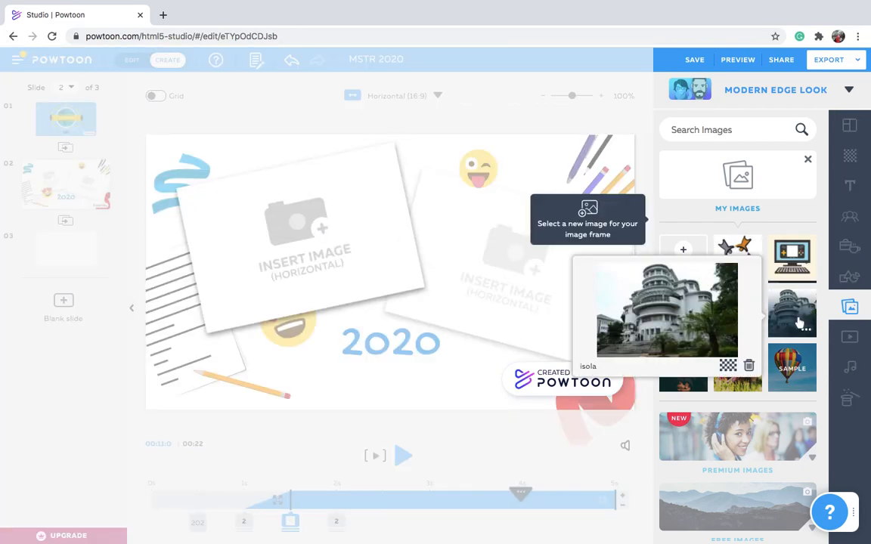
pyautogui.click(765, 323)
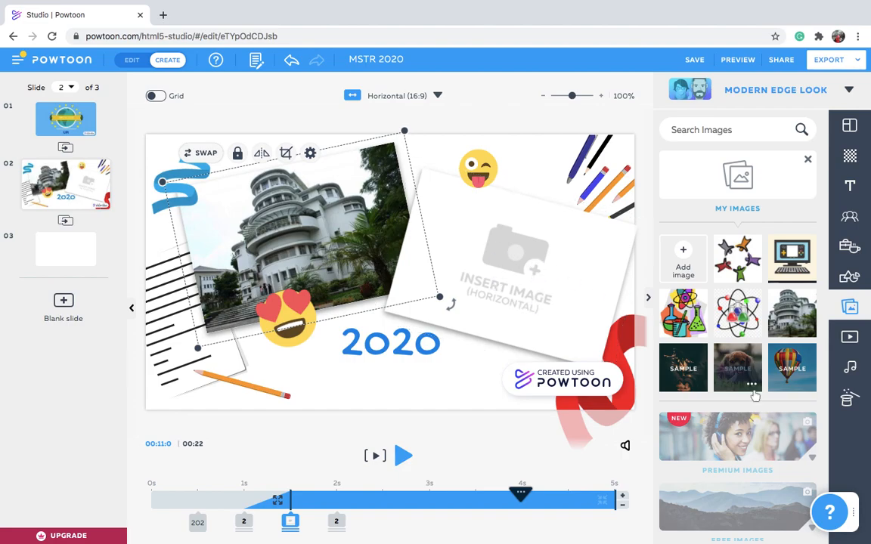
# - Upload JICA UPI.jpg from the pic folder to My Images and undo its automatic insertion on slide 2
pyautogui.scroll(-1, 738, 325)
pyautogui.scroll(2, 732, 257)
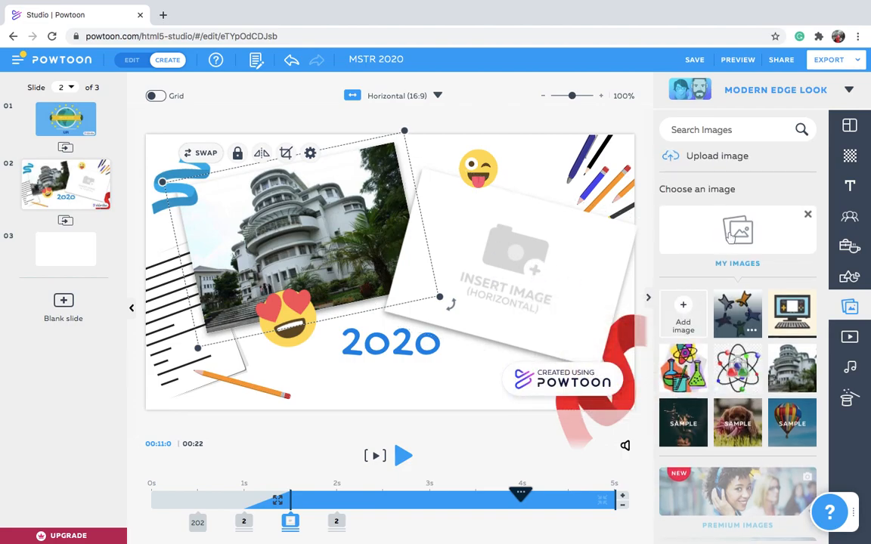
pyautogui.click(734, 234)
pyautogui.click(737, 236)
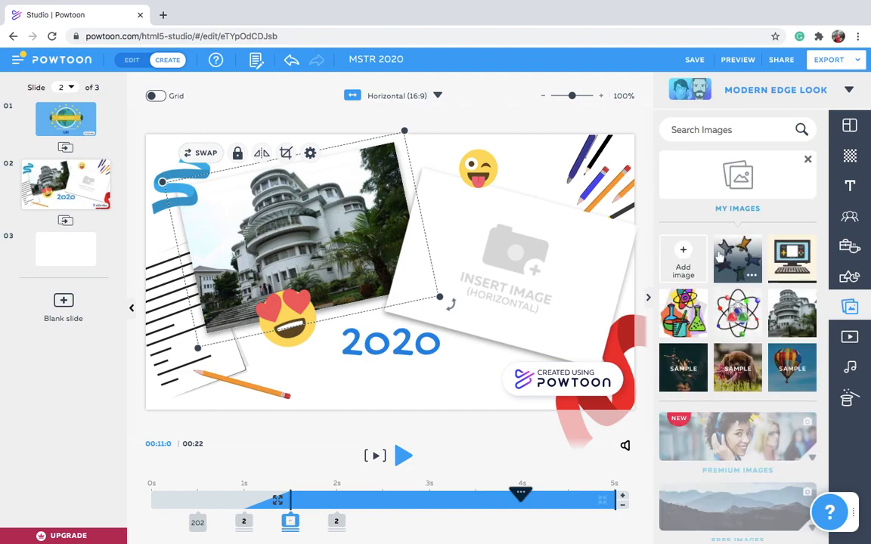
pyautogui.click(683, 261)
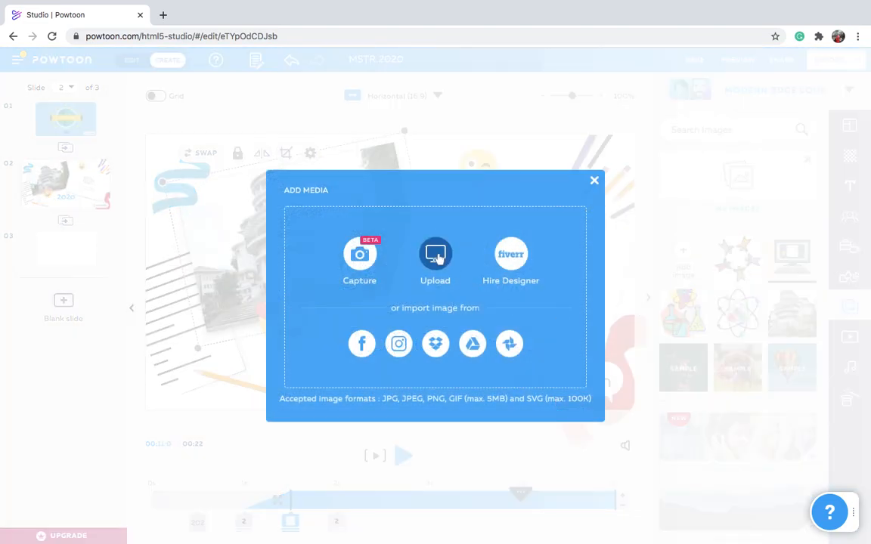
pyautogui.click(436, 257)
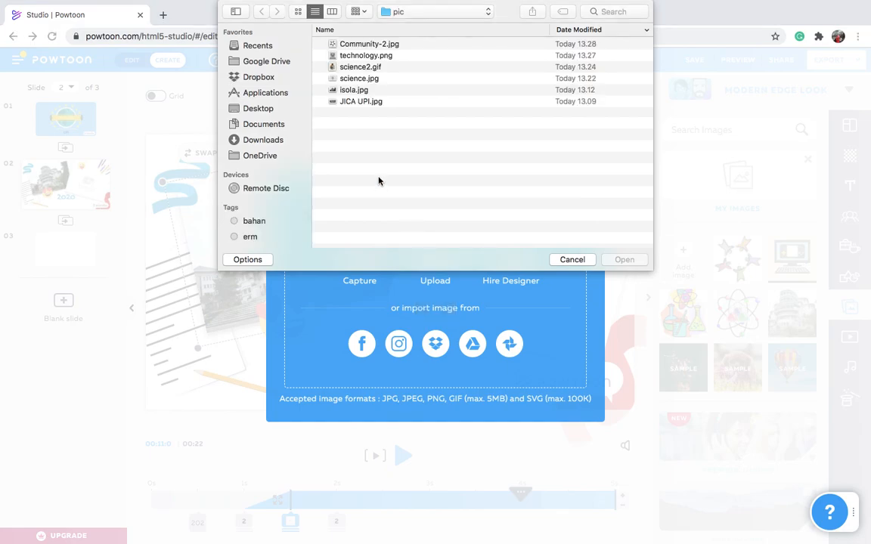
pyautogui.click(357, 102)
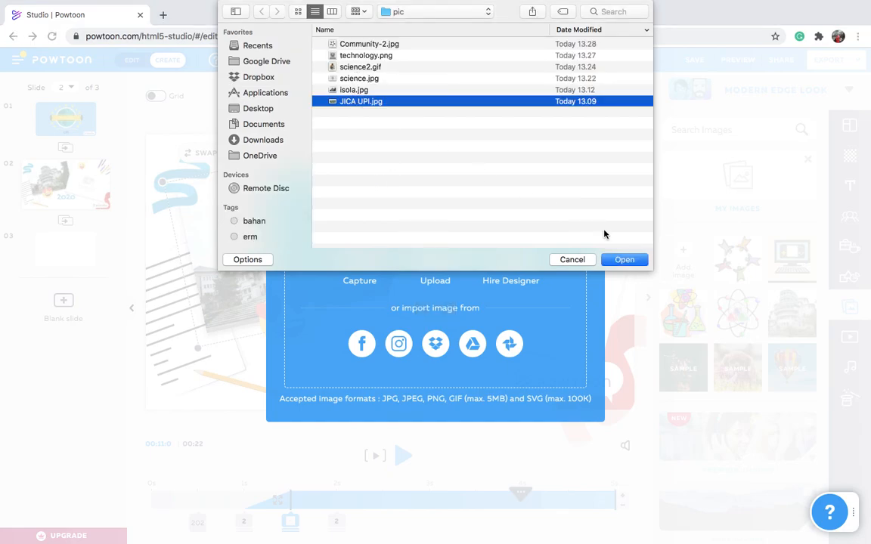
pyautogui.click(623, 261)
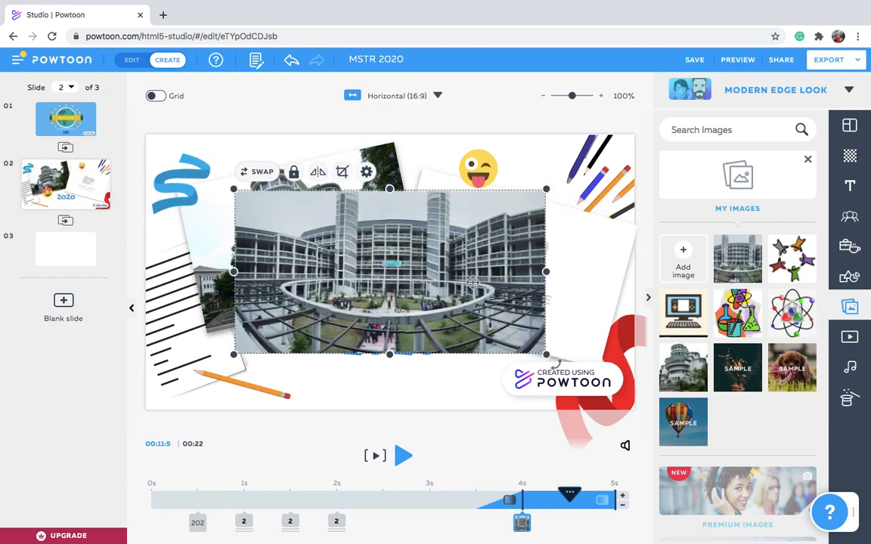
pyautogui.hotkey('ctrl', 'z')
# - Try to insert the JICA UPI photo into the right placeholder on slide 2, and delete the loose copies from the slide
pyautogui.click(519, 264)
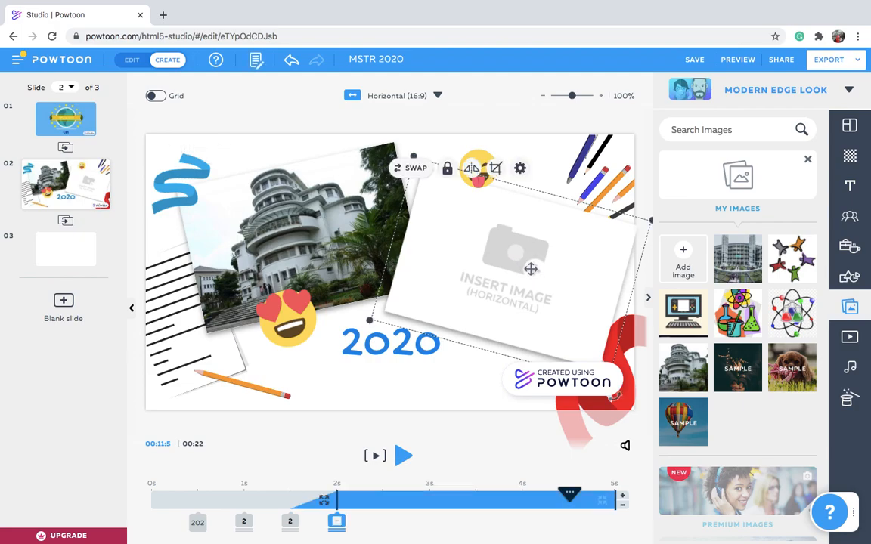
pyautogui.click(531, 268)
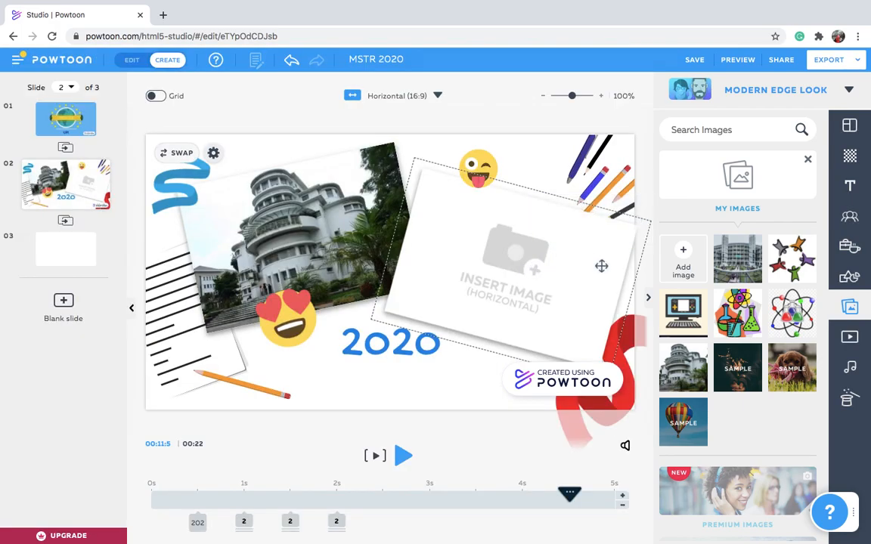
pyautogui.click(727, 278)
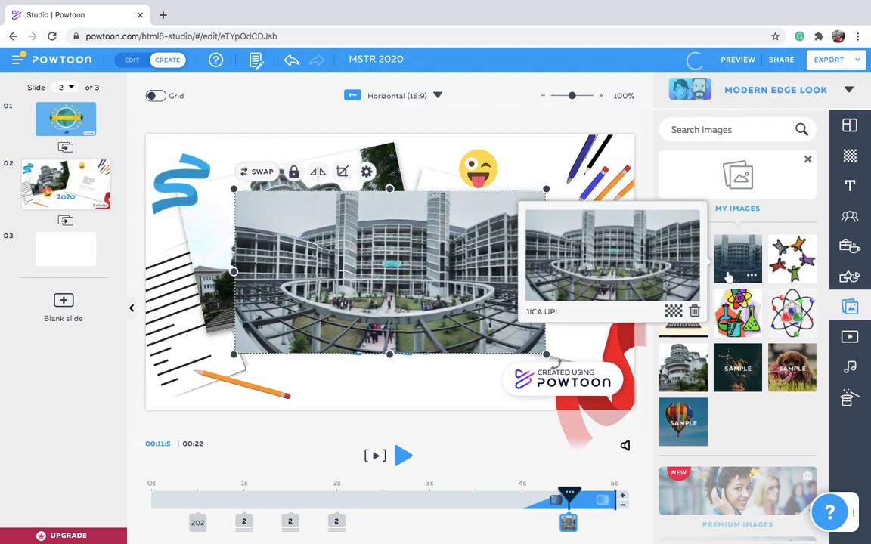
pyautogui.click(728, 278)
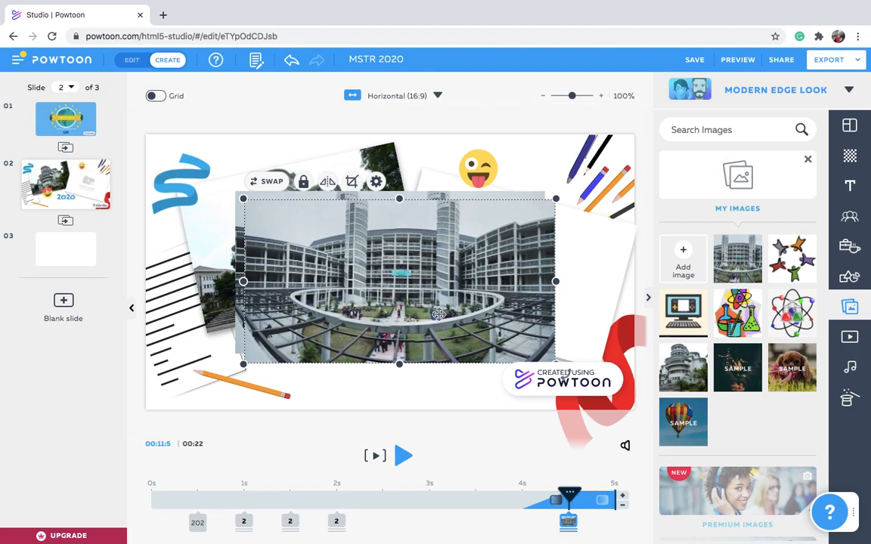
pyautogui.moveTo(438, 314); pyautogui.dragTo(428, 296)
pyautogui.press('Delete')
pyautogui.click(525, 292)
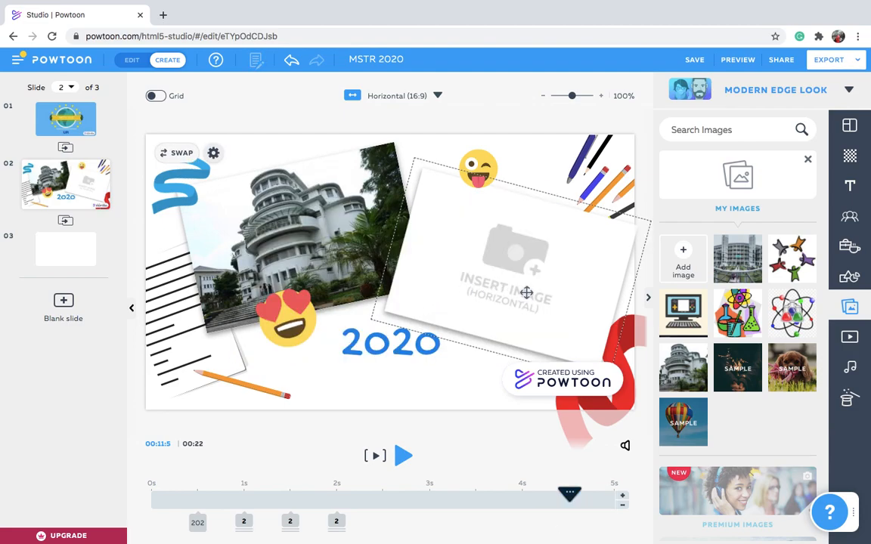
# - Fill the right image placeholder on slide 2 with the JICA UPI photo and delete the loose copy
pyautogui.click(538, 269)
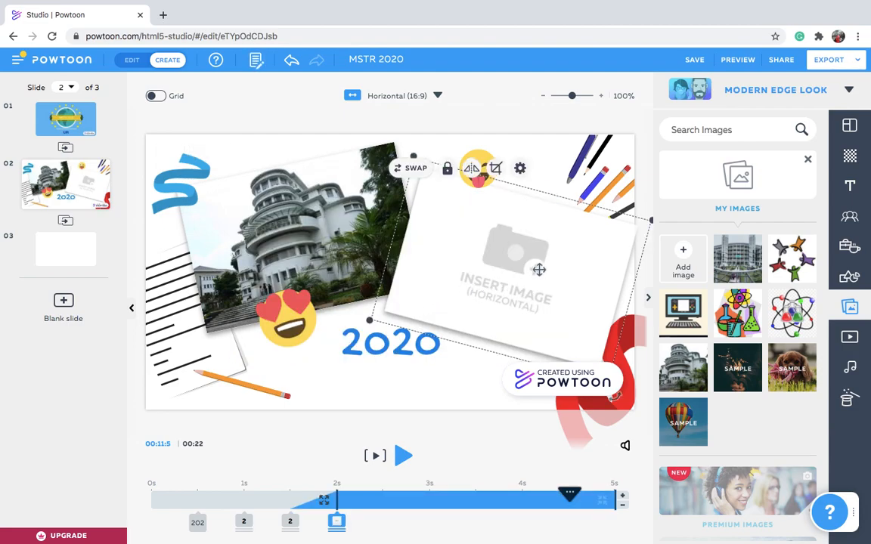
pyautogui.doubleClick(538, 270)
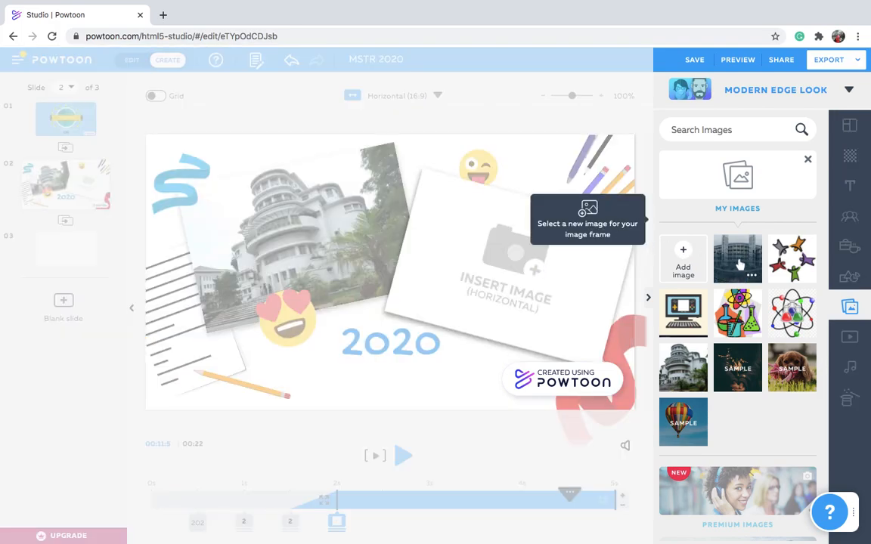
pyautogui.moveTo(741, 266)
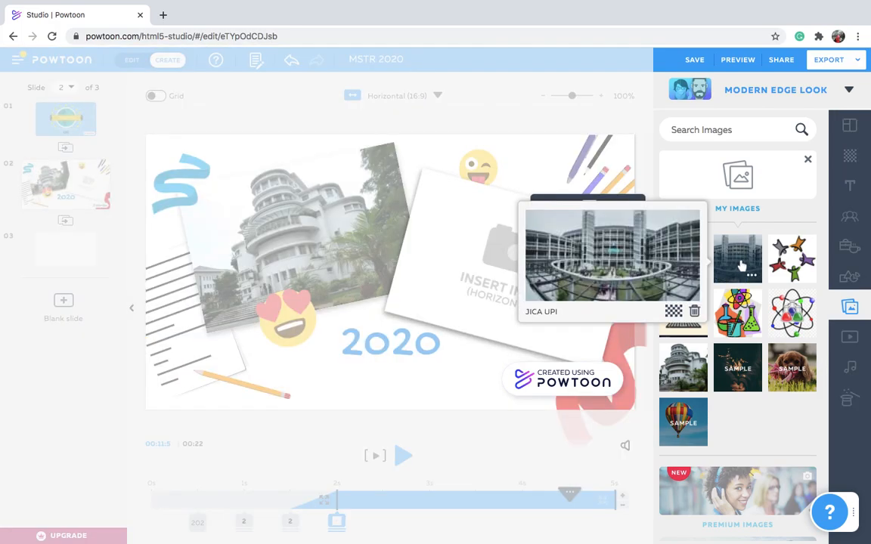
pyautogui.click(741, 266)
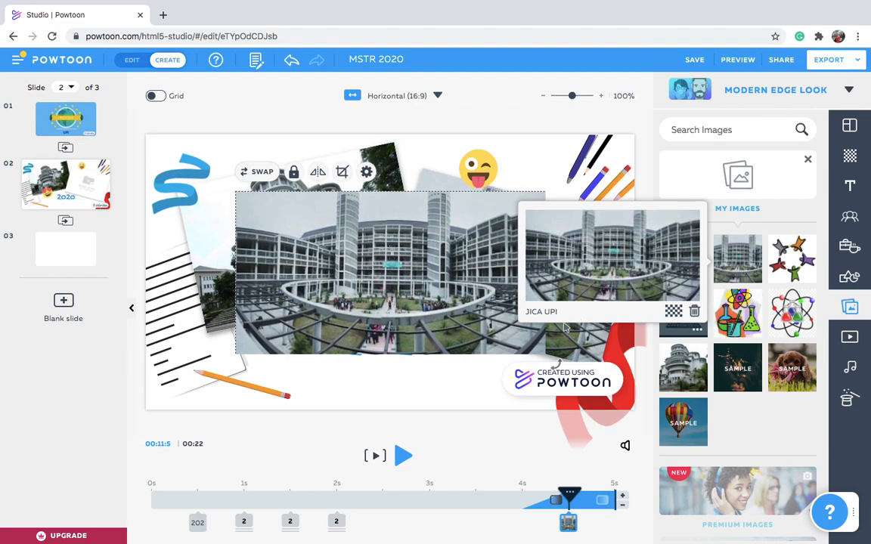
pyautogui.press('Delete')
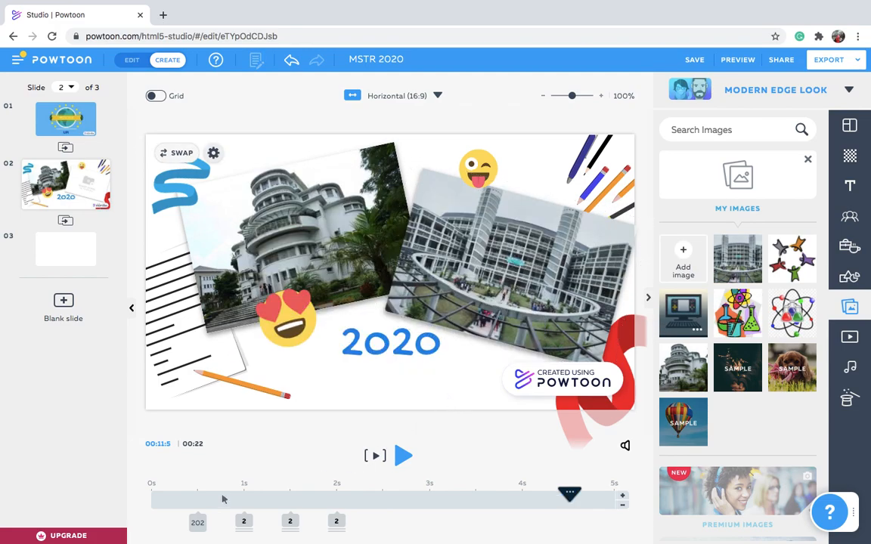
# - Play the video from the beginning of slide 1 and pause it on slide 2 to review both slides
pyautogui.click(177, 506)
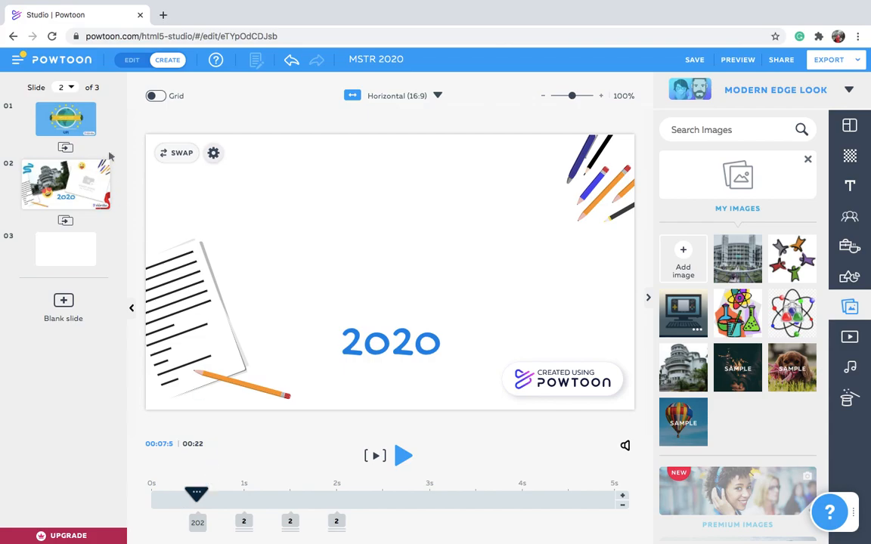
pyautogui.click(88, 119)
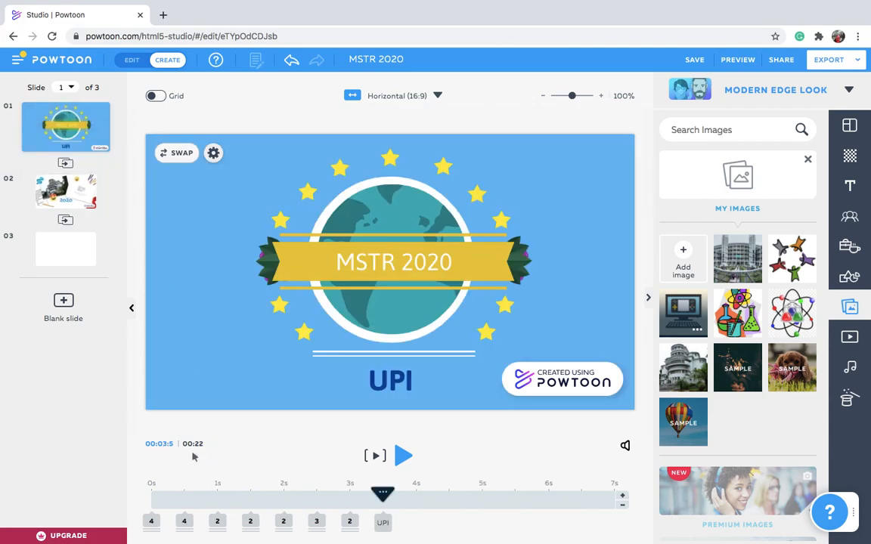
pyautogui.click(154, 512)
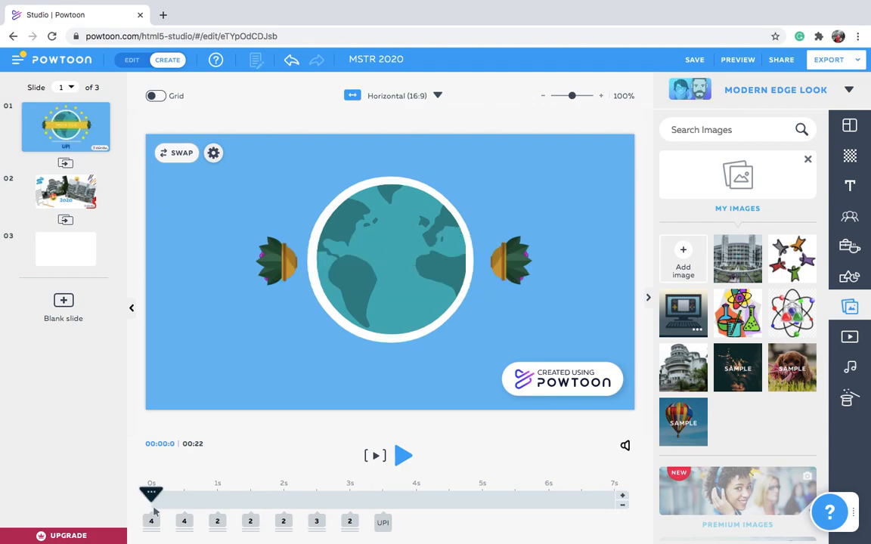
pyautogui.click(401, 457)
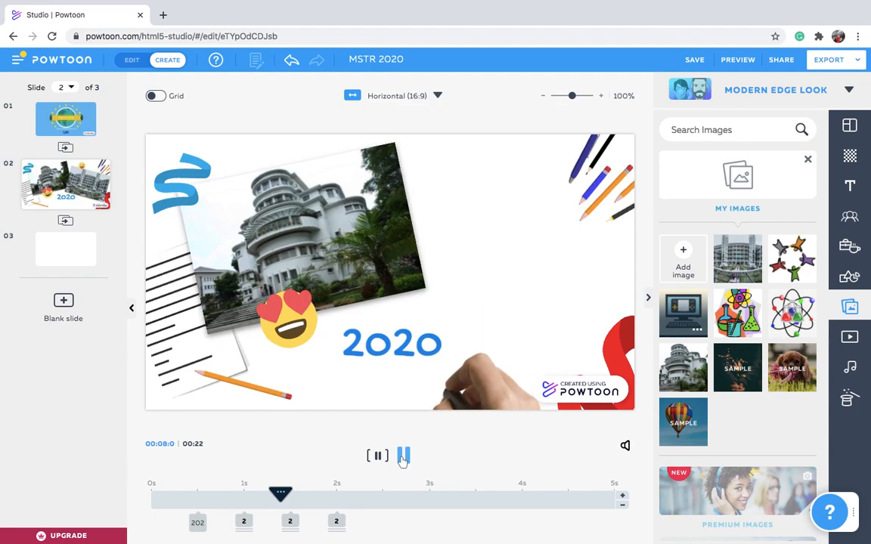
pyautogui.click(403, 456)
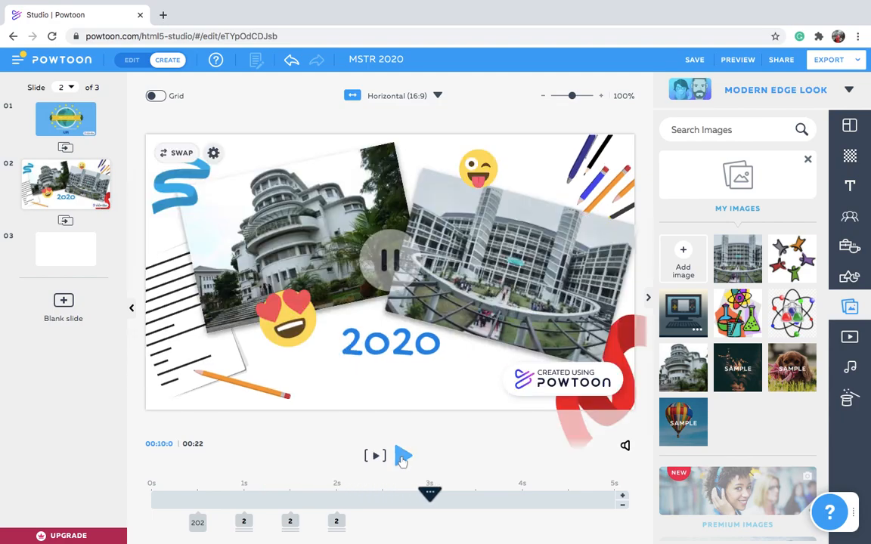
# - On slide 3, insert the waving woman in the purple blouse from The Office - Free characters and place her on the slide's left side
pyautogui.click(65, 261)
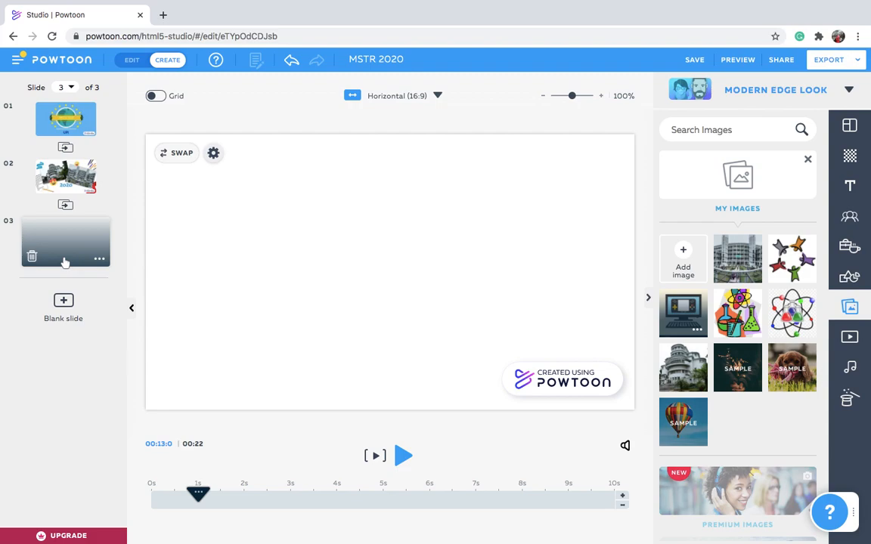
pyautogui.click(850, 217)
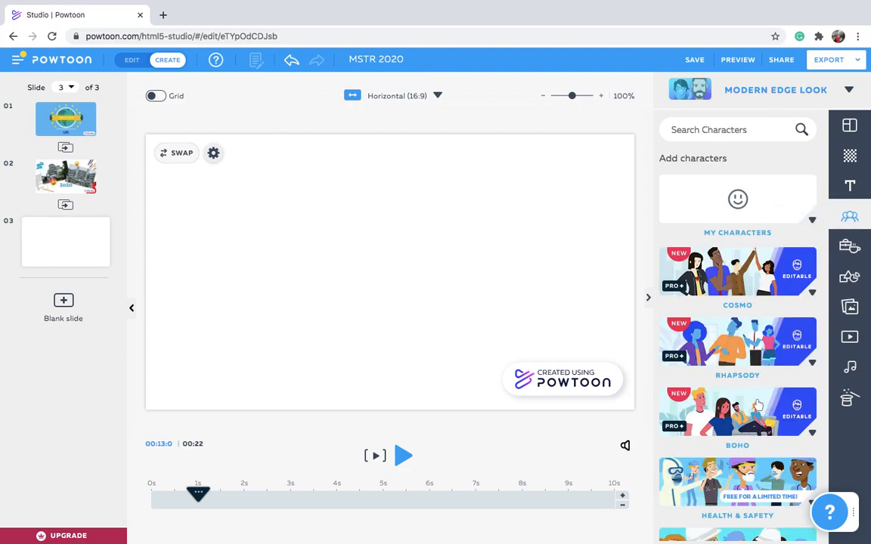
pyautogui.scroll(-1, 758, 406)
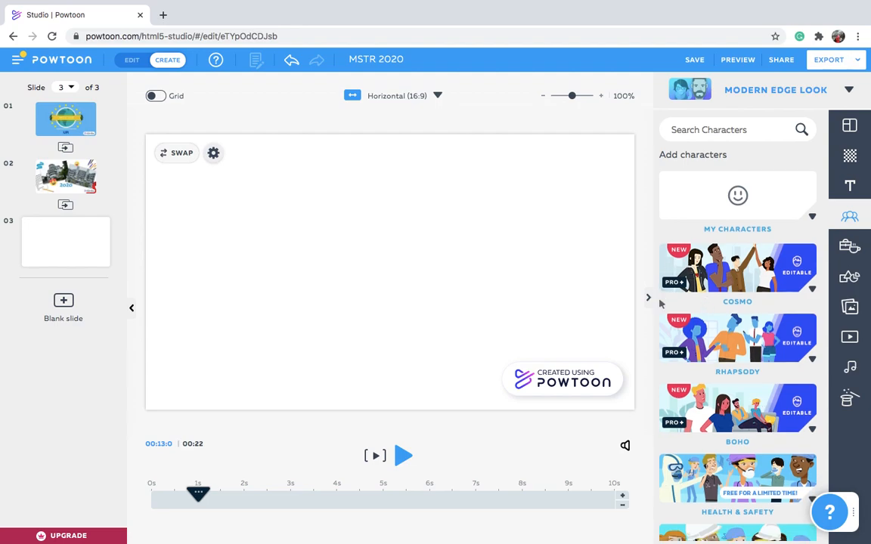
pyautogui.scroll(-3, 662, 434)
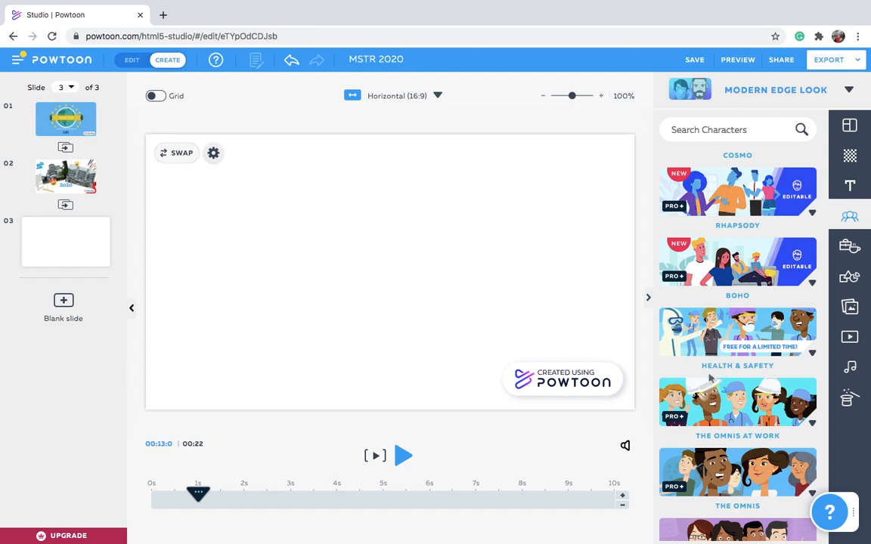
pyautogui.scroll(-4, 710, 378)
pyautogui.scroll(-1, 709, 378)
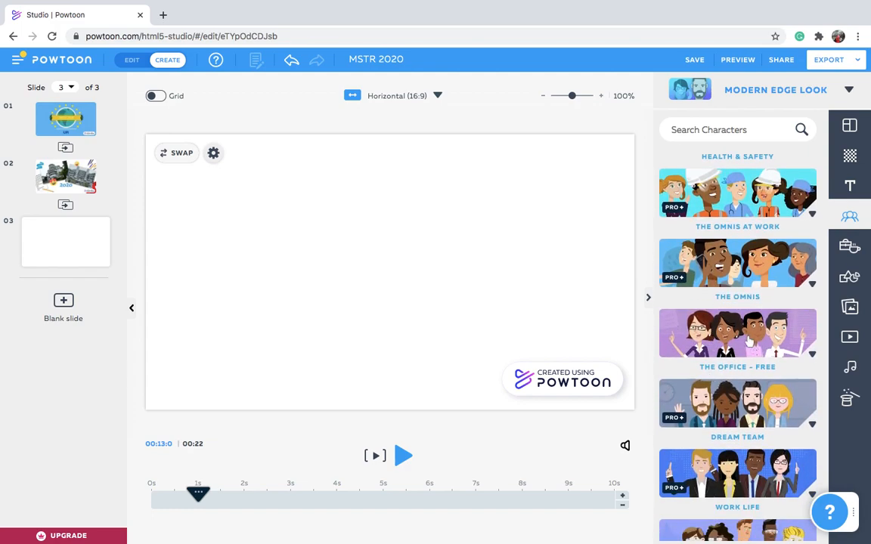
pyautogui.click(748, 342)
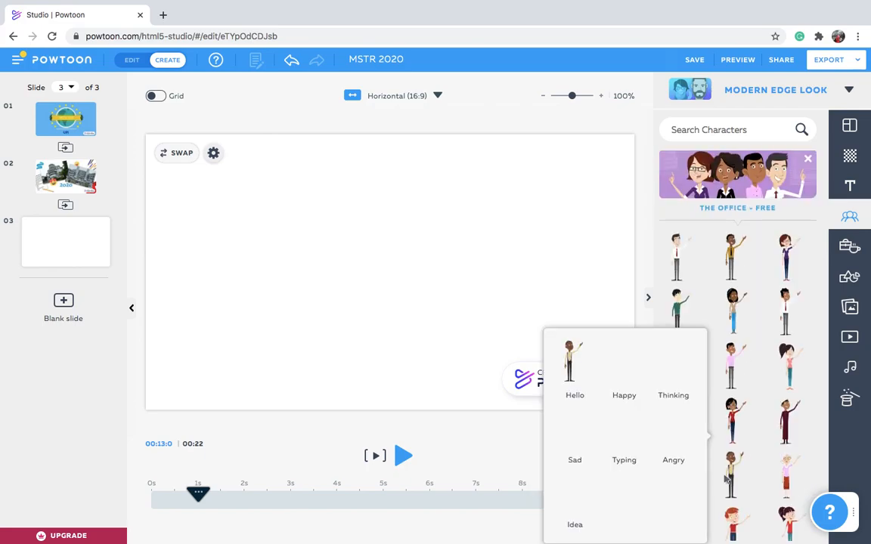
pyautogui.scroll(-2, 726, 476)
pyautogui.scroll(-3, 737, 454)
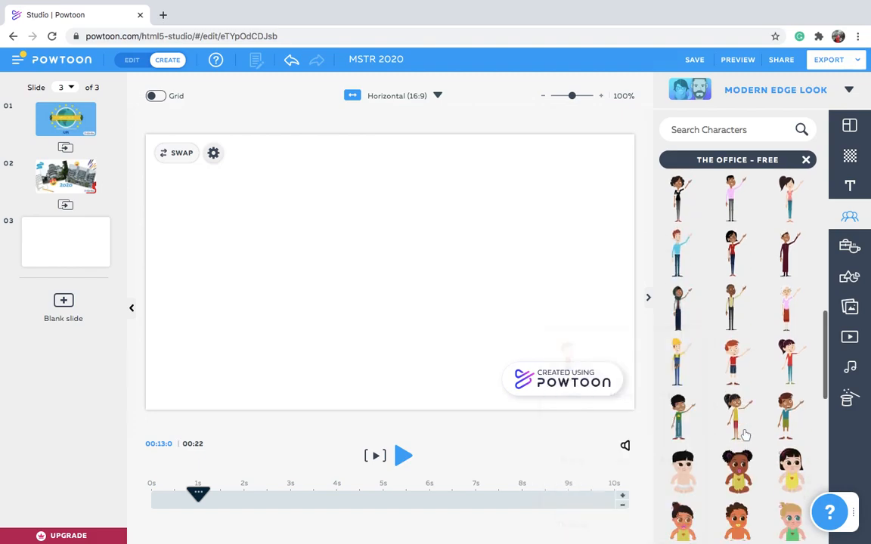
pyautogui.scroll(3, 745, 435)
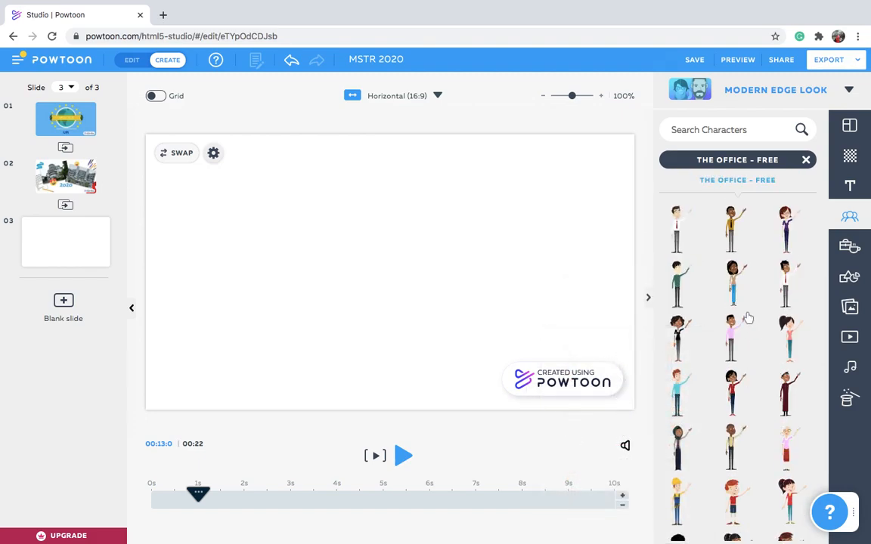
pyautogui.click(787, 241)
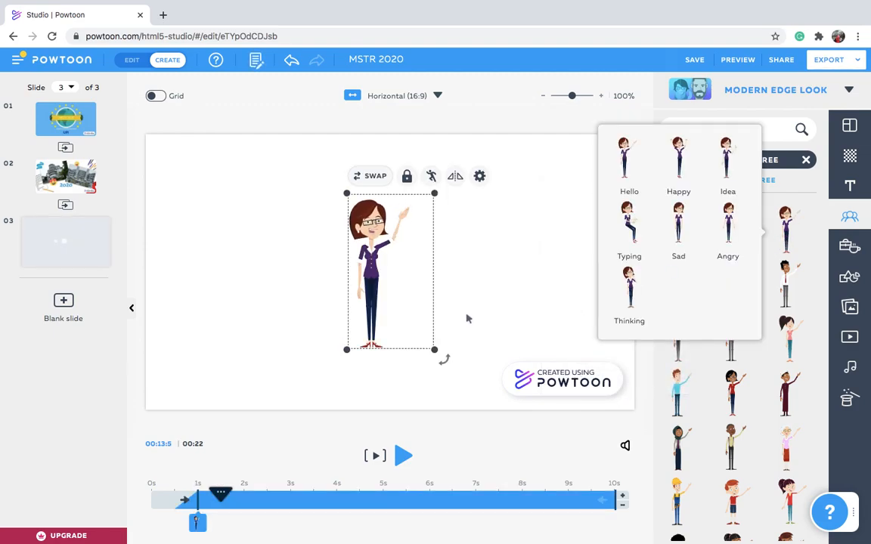
pyautogui.moveTo(376, 289); pyautogui.dragTo(220, 280)
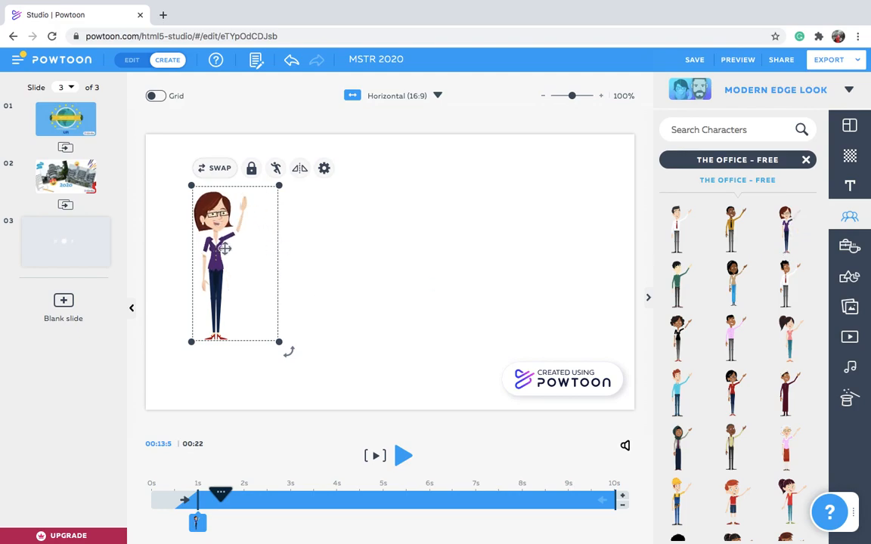
# - Duplicate the waving woman just to her right and set the copy's pose to Happy
pyautogui.moveTo(227, 242); pyautogui.dragTo(278, 238)
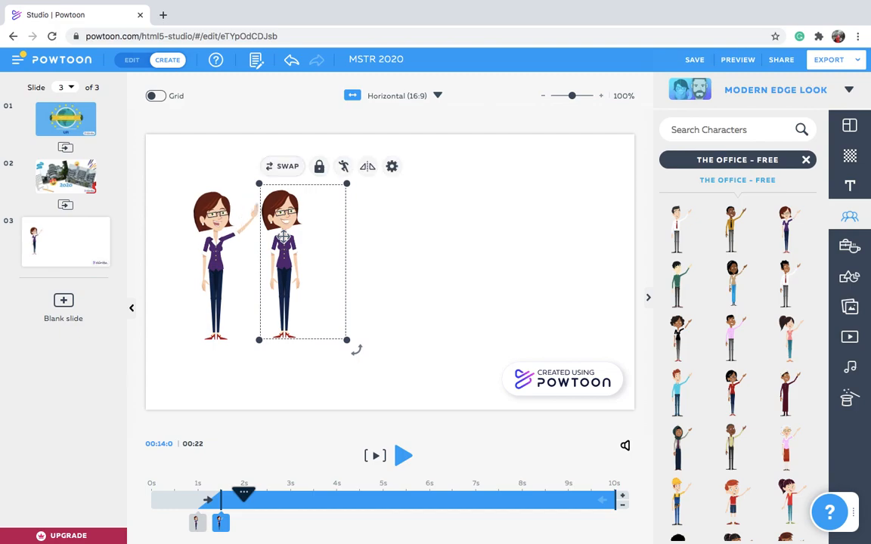
pyautogui.click(392, 167)
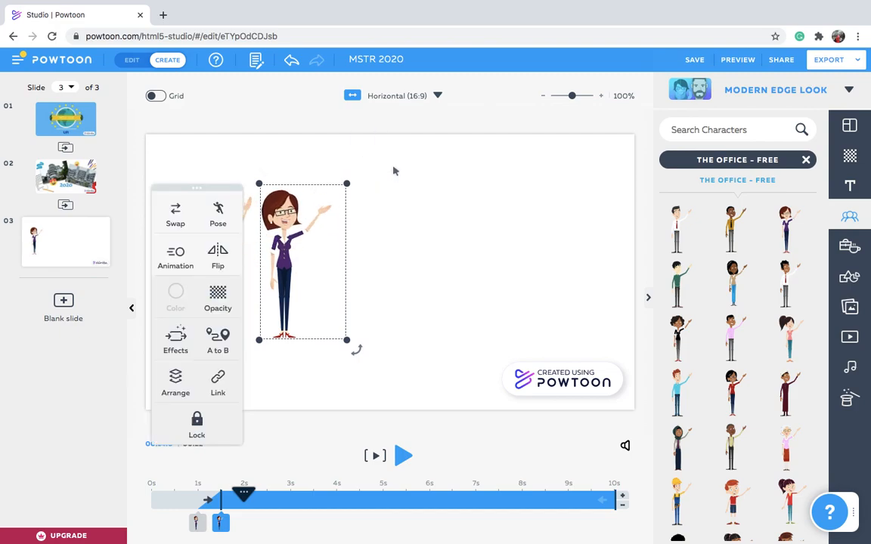
pyautogui.click(217, 218)
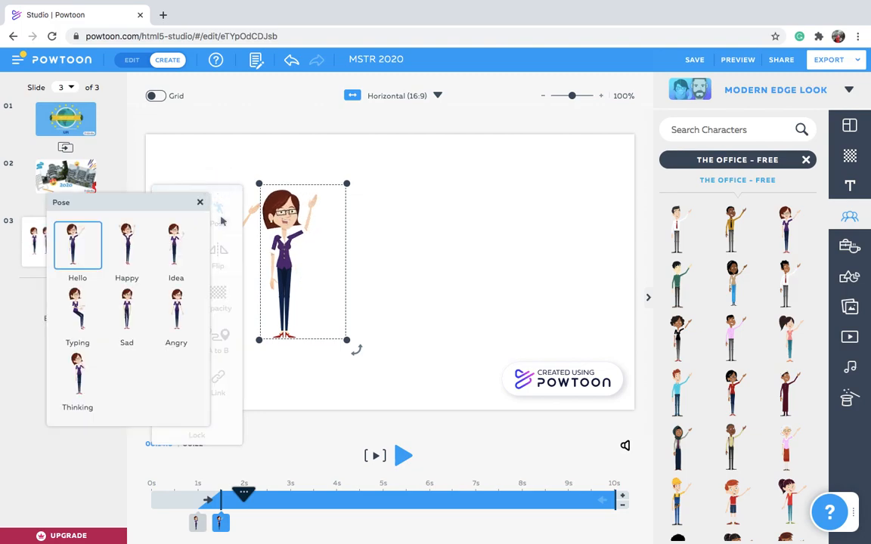
pyautogui.click(131, 260)
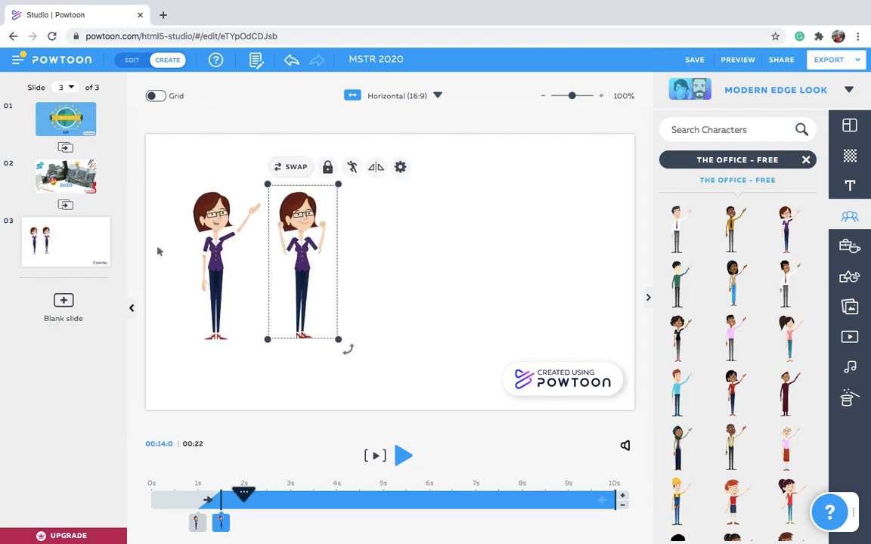
# - Change the duplicated woman's pose to Idea
pyautogui.click(400, 167)
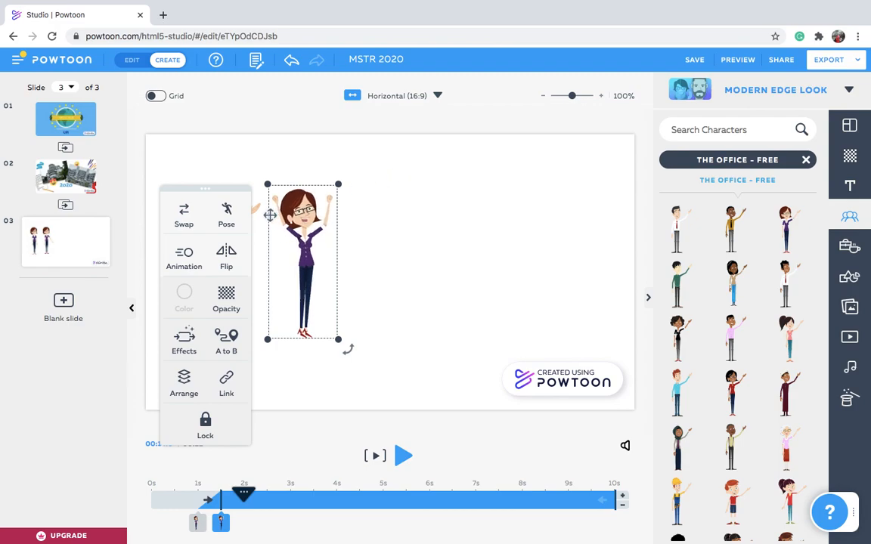
pyautogui.click(234, 228)
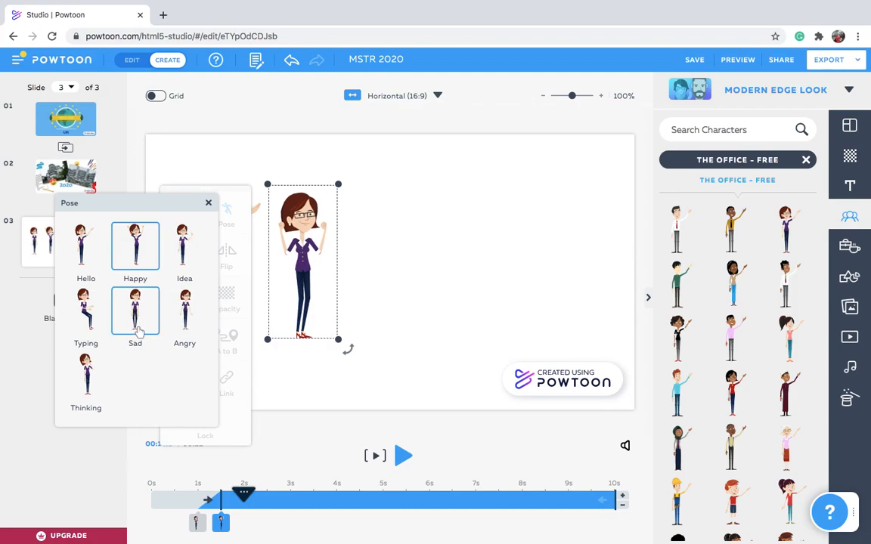
pyautogui.click(193, 249)
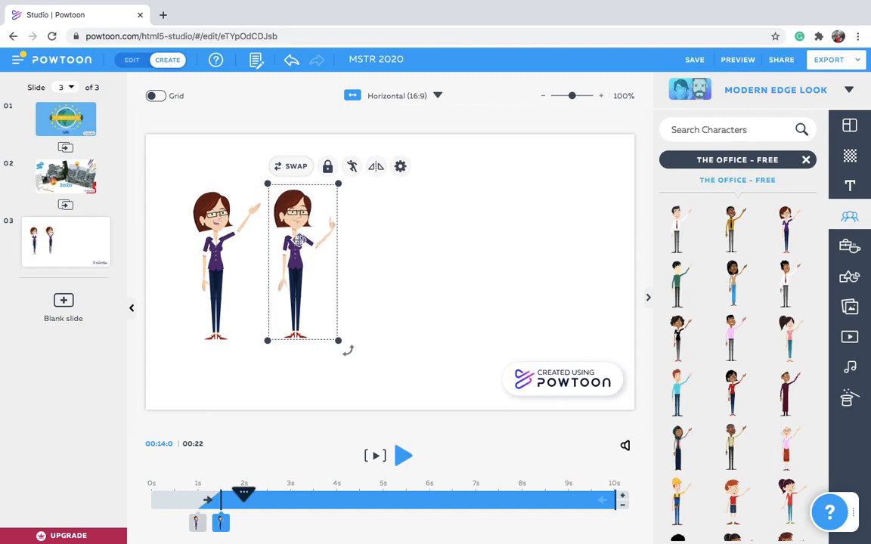
# - Shorten the original waving woman's time on slide 3 so that she exits at 3s
pyautogui.click(221, 247)
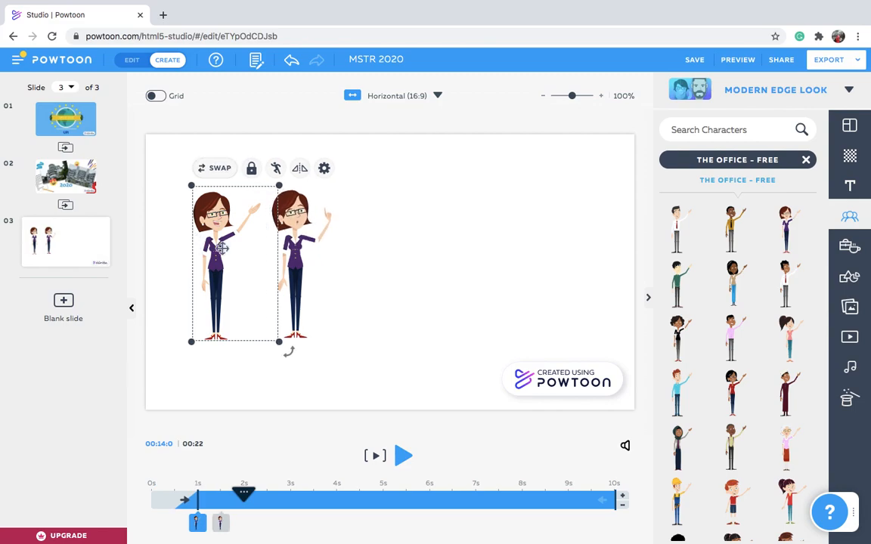
pyautogui.click(301, 246)
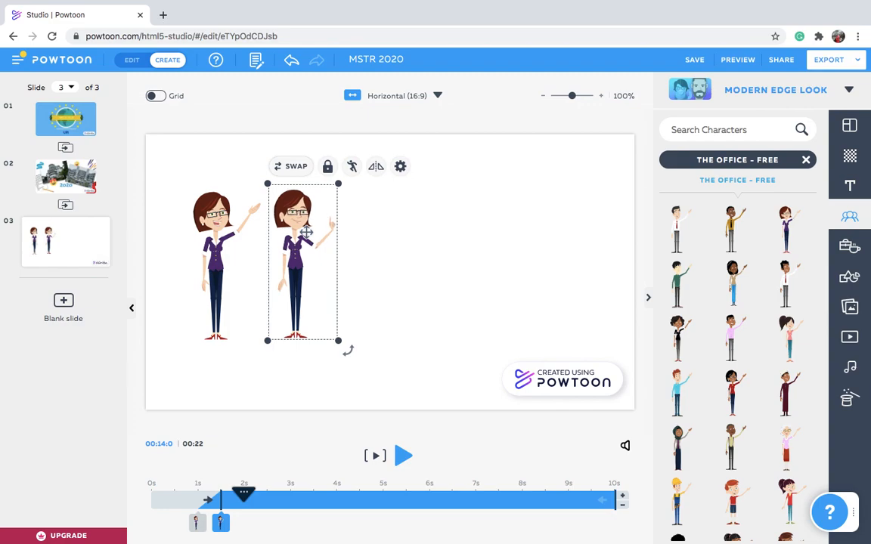
pyautogui.click(229, 226)
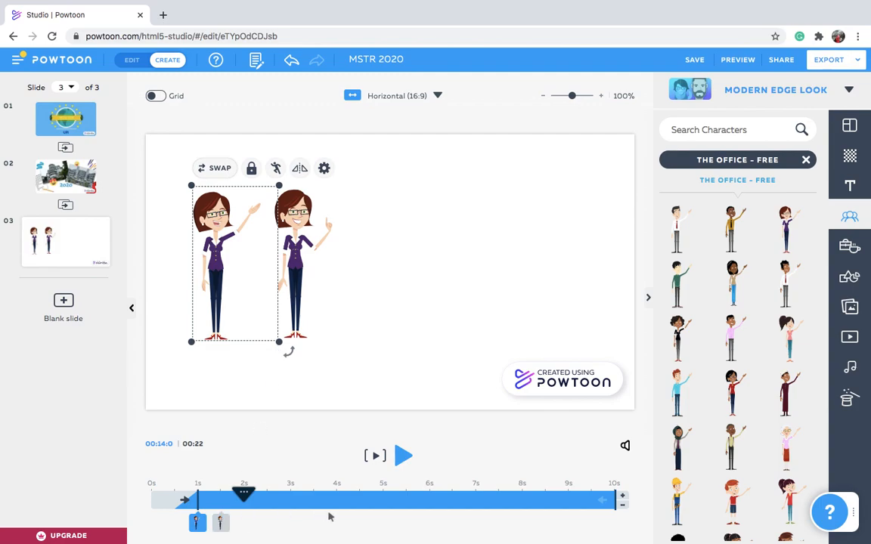
pyautogui.moveTo(612, 502); pyautogui.dragTo(290, 495)
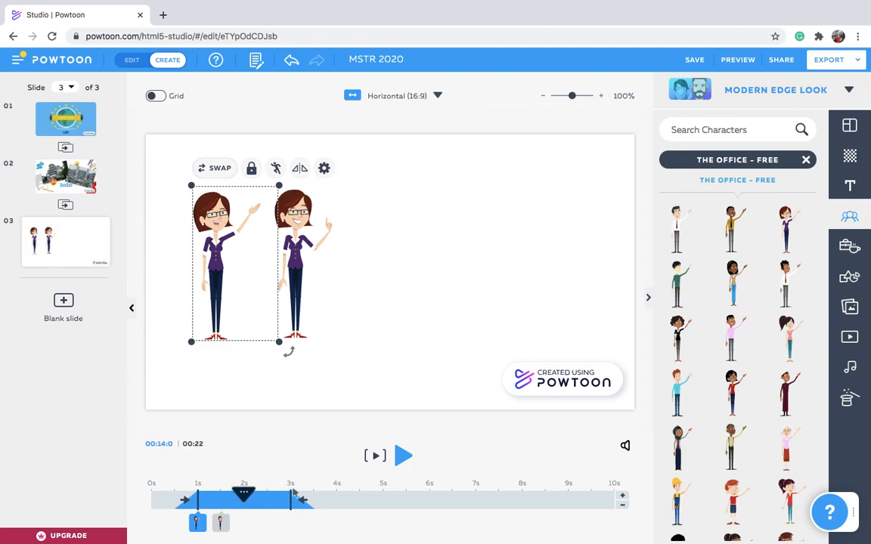
# - Set the Idea-pose woman to enter at 3s and move her onto the waving woman's position
pyautogui.moveTo(219, 528); pyautogui.dragTo(290, 522)
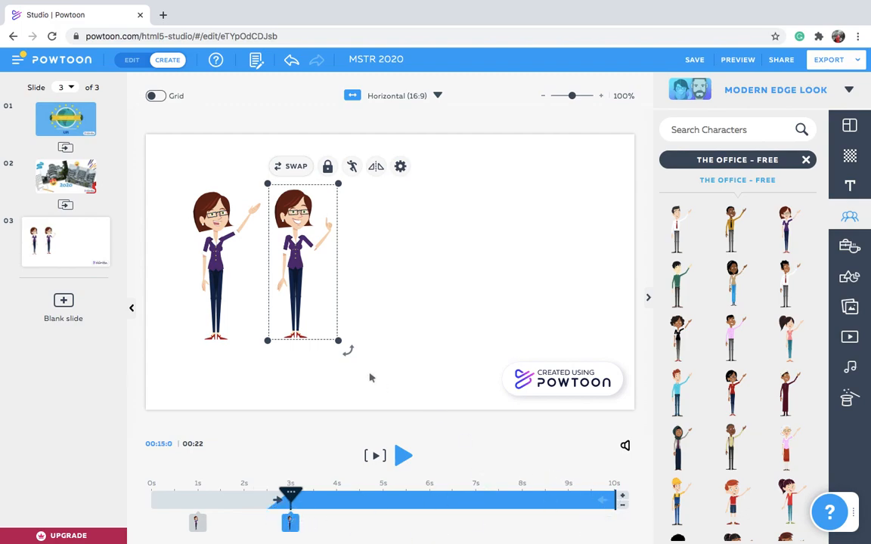
pyautogui.moveTo(295, 254); pyautogui.dragTo(216, 254)
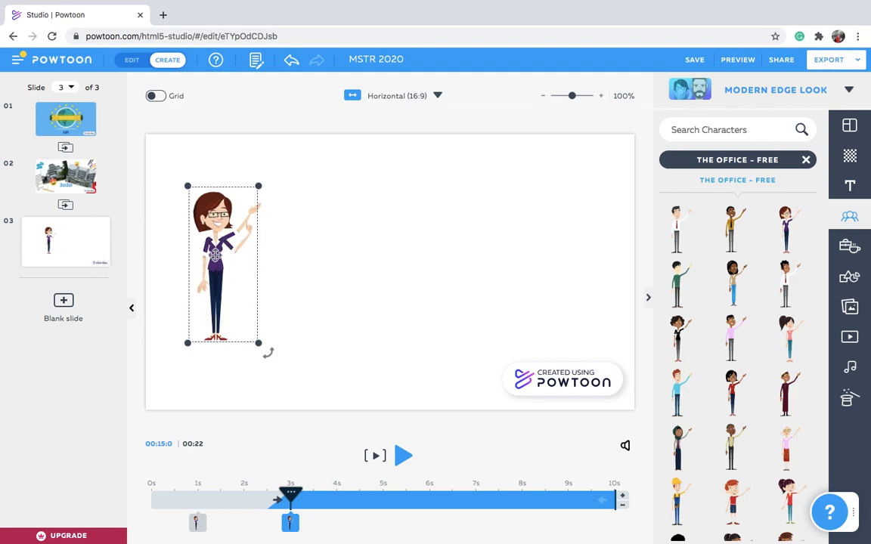
pyautogui.click(399, 406)
# - Play slide 3 from 0.5s to review the change between the two poses, and stop the playback
pyautogui.click(173, 503)
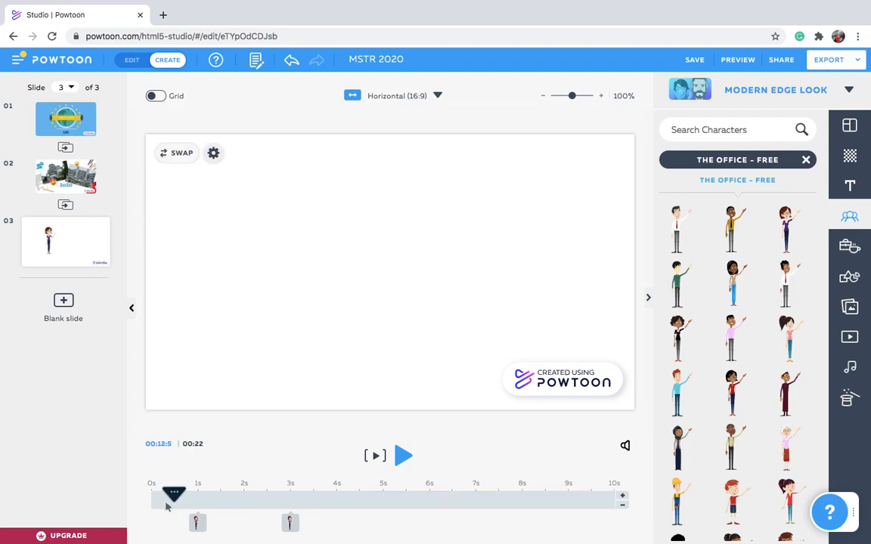
pyautogui.click(403, 456)
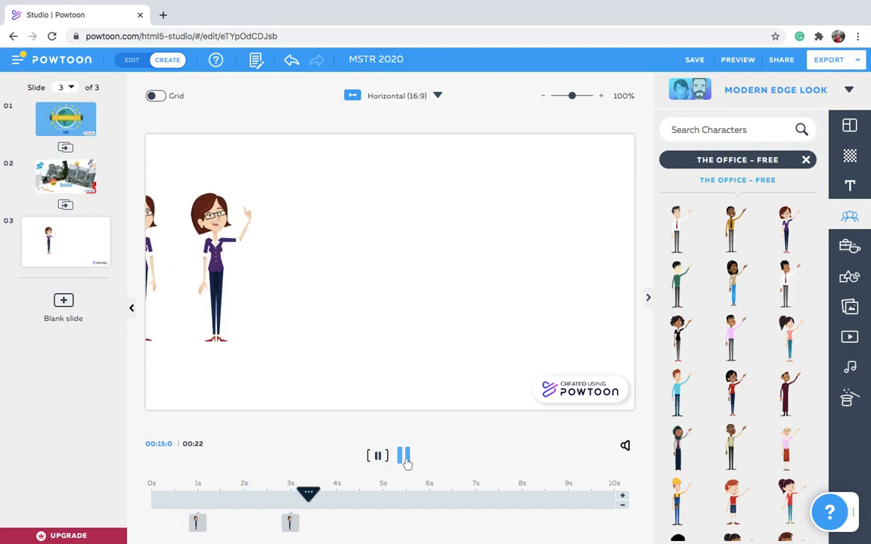
pyautogui.click(277, 512)
# - Set both the enter and exit effects of the waving woman to No Effect
pyautogui.click(234, 294)
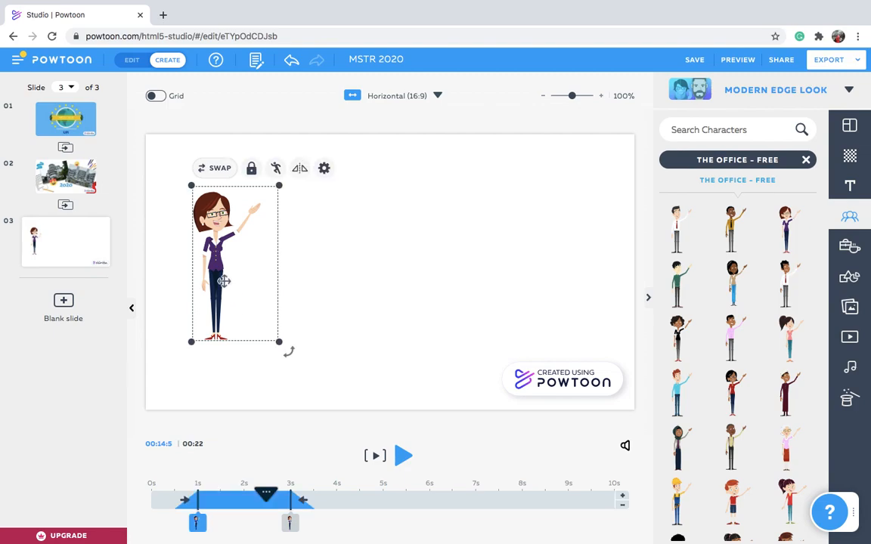
pyautogui.click(325, 168)
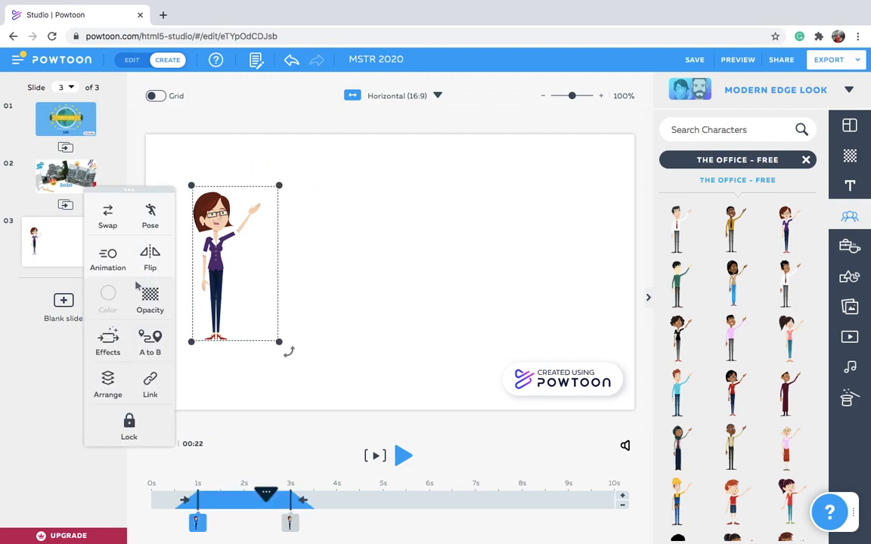
pyautogui.click(108, 255)
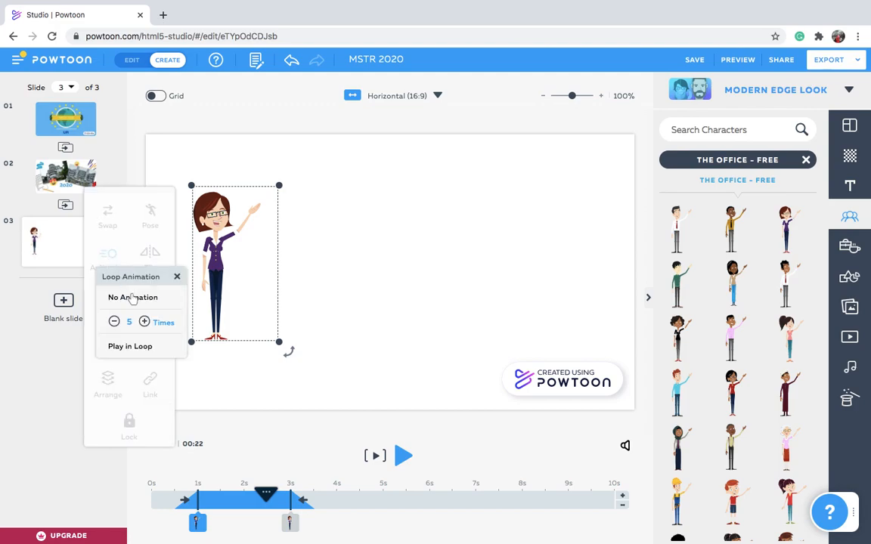
pyautogui.click(176, 278)
pyautogui.click(107, 339)
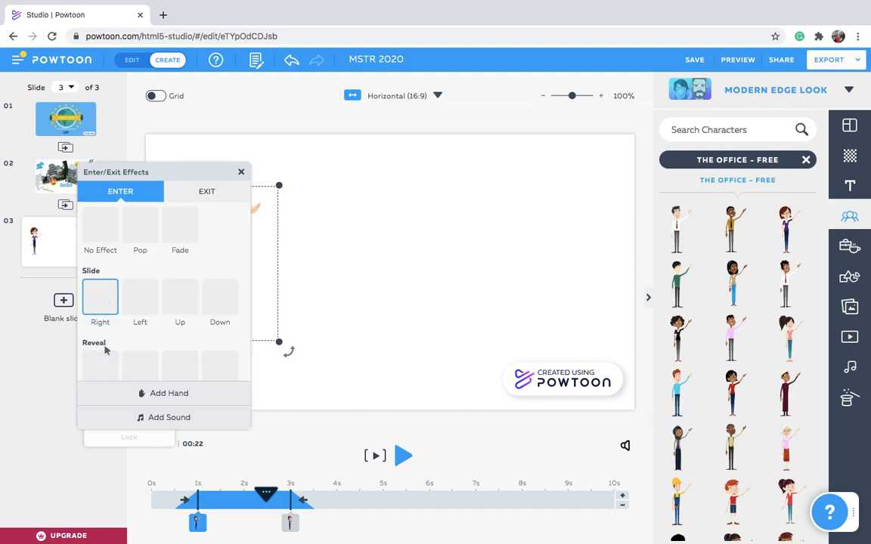
pyautogui.click(105, 227)
pyautogui.click(216, 194)
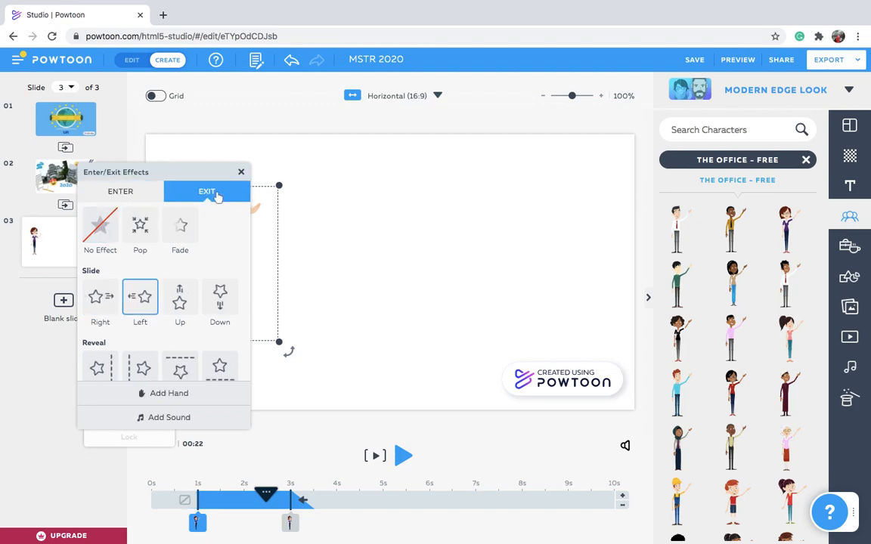
pyautogui.click(112, 237)
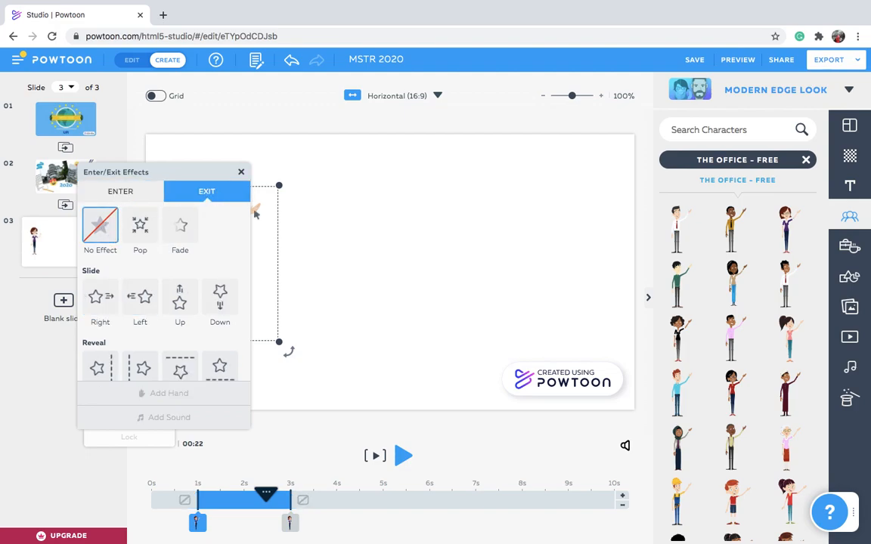
pyautogui.click(324, 218)
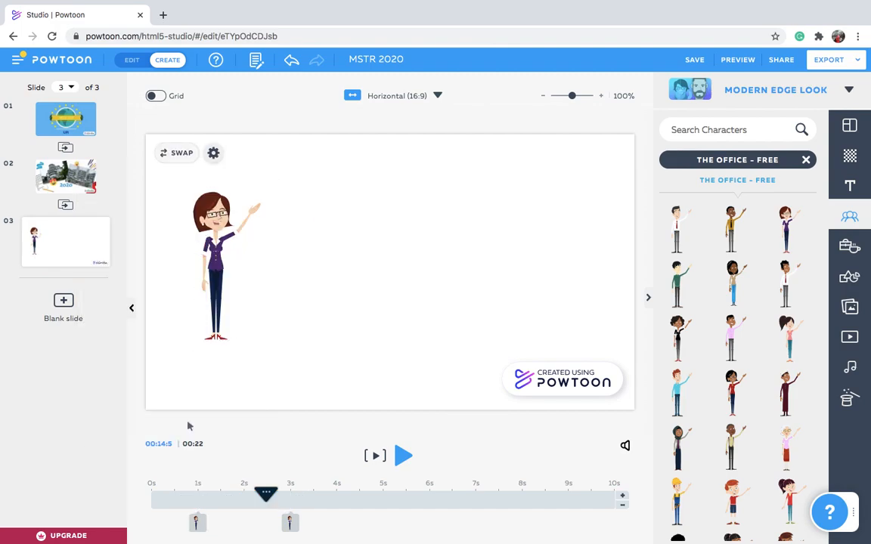
# - Give the waving woman on slide 3 a Slide Right enter effect, keeping No Effect for her exit
pyautogui.click(198, 529)
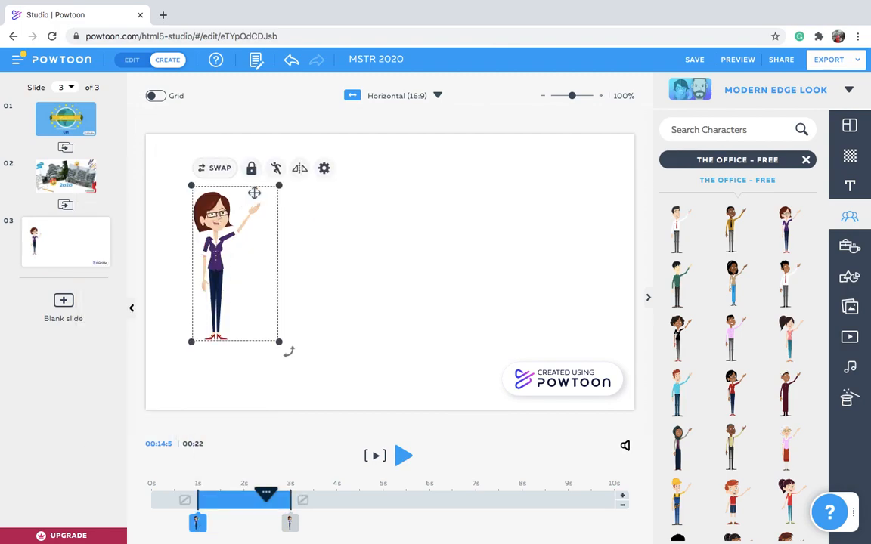
pyautogui.click(324, 170)
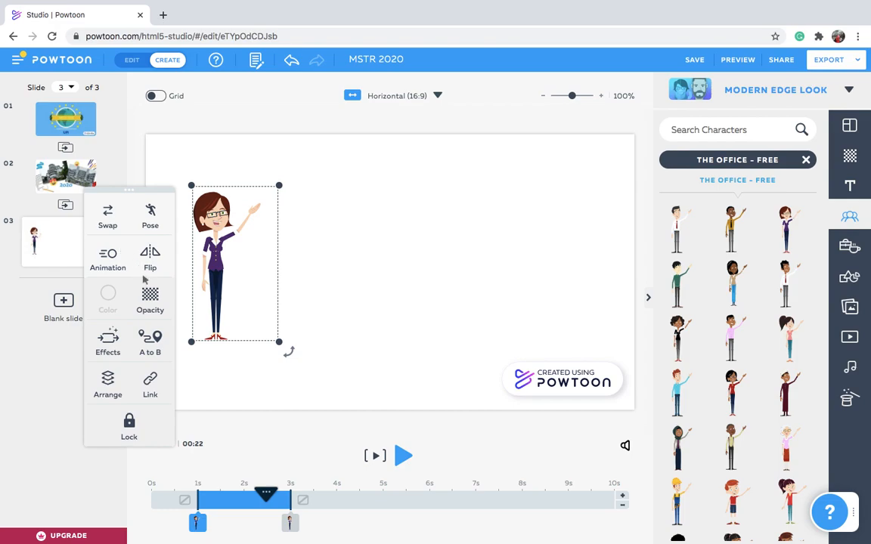
pyautogui.click(104, 337)
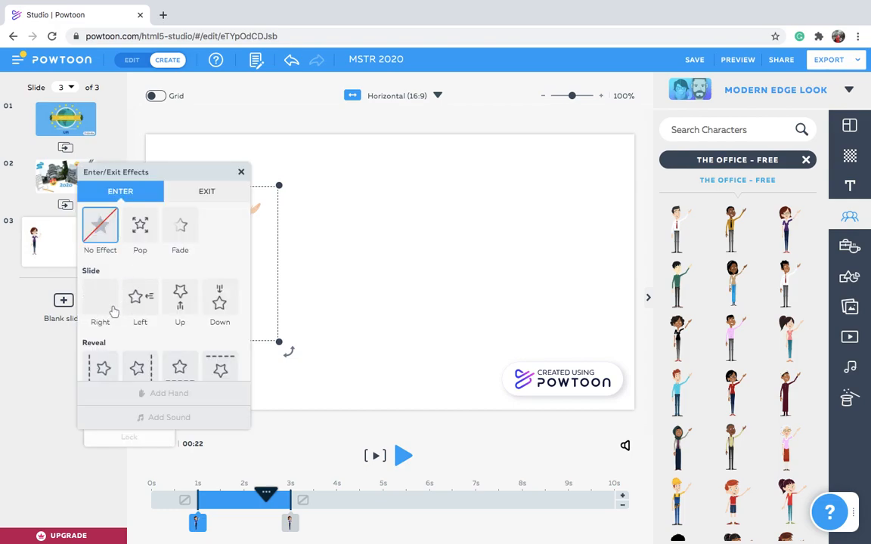
pyautogui.click(113, 311)
pyautogui.click(214, 192)
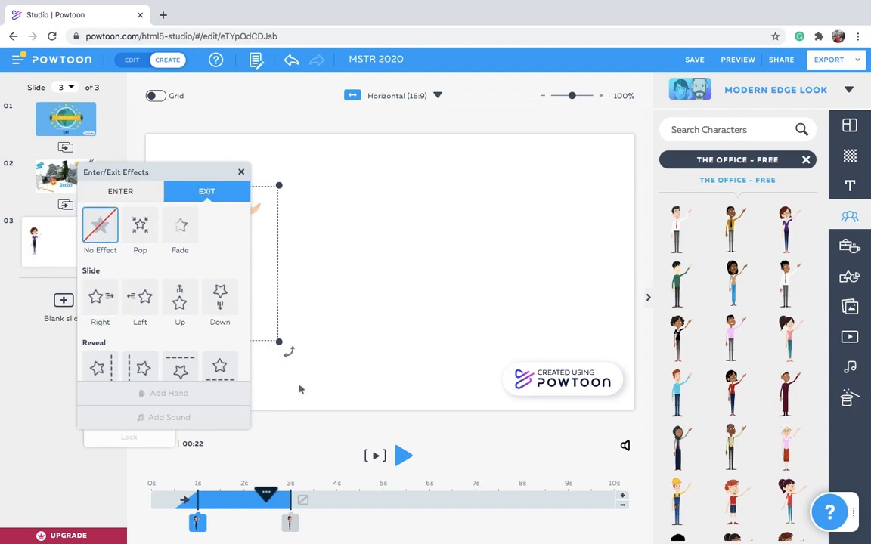
pyautogui.click(321, 378)
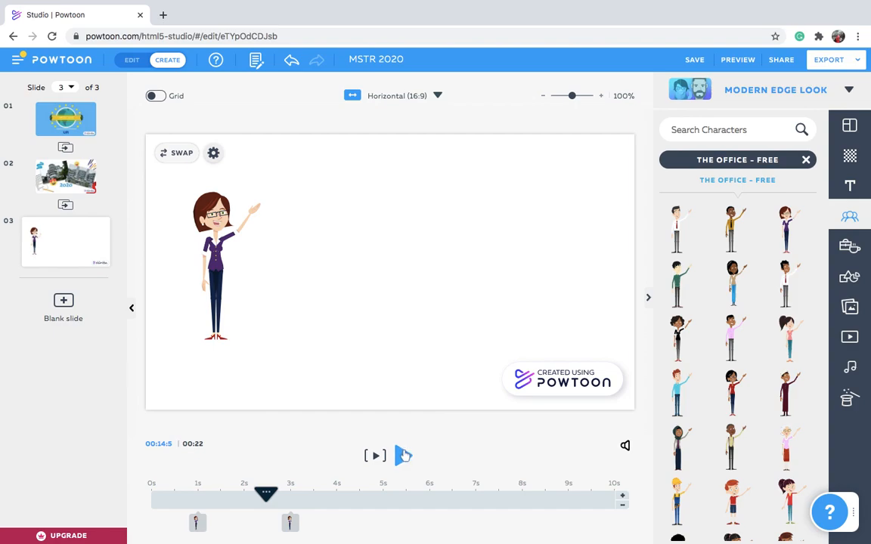
# - Play slide 3 from 0.5s to check the waving woman's new entrance, and stop after the pose change
pyautogui.click(173, 498)
pyautogui.click(403, 455)
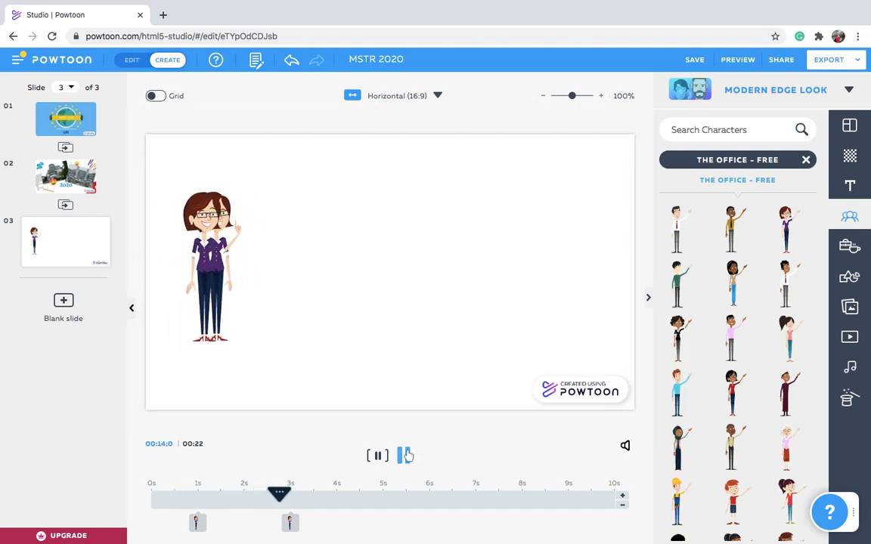
pyautogui.click(404, 455)
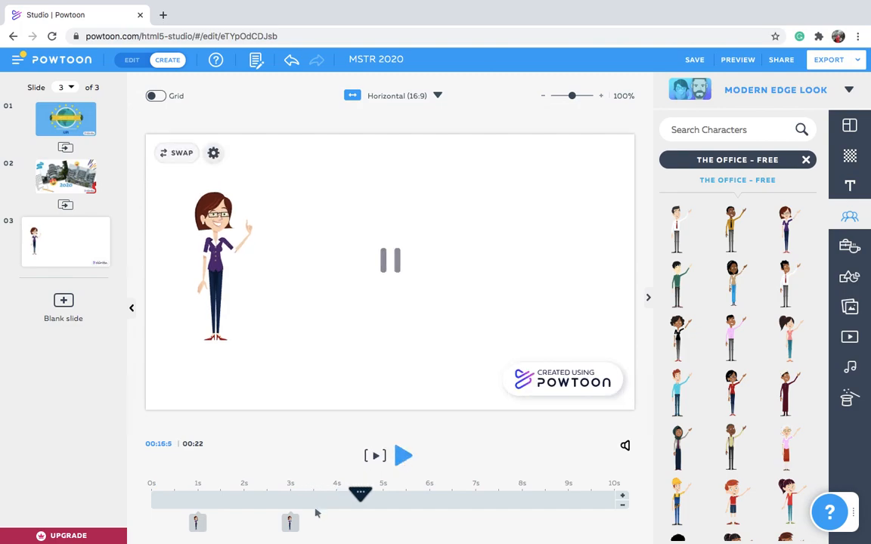
# - Set both the enter and exit effects of the Idea-pose woman to No Effect
pyautogui.click(291, 524)
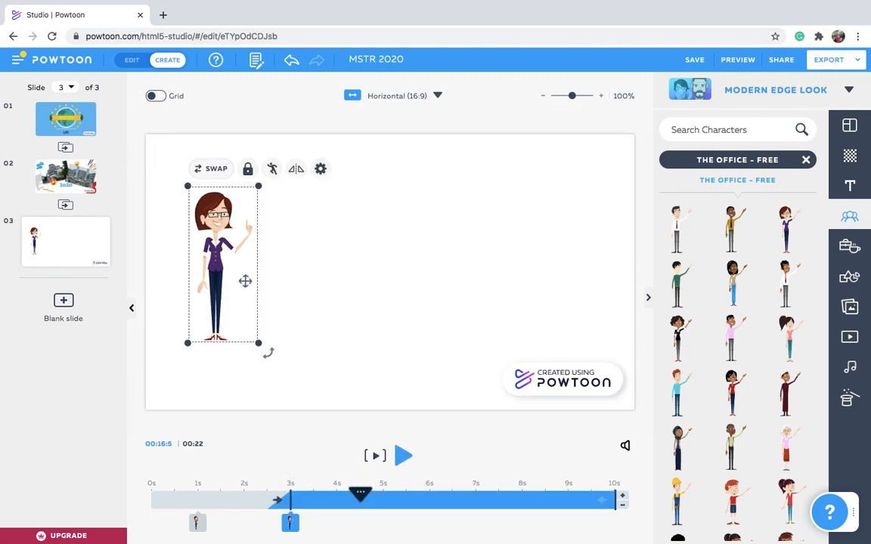
pyautogui.click(322, 171)
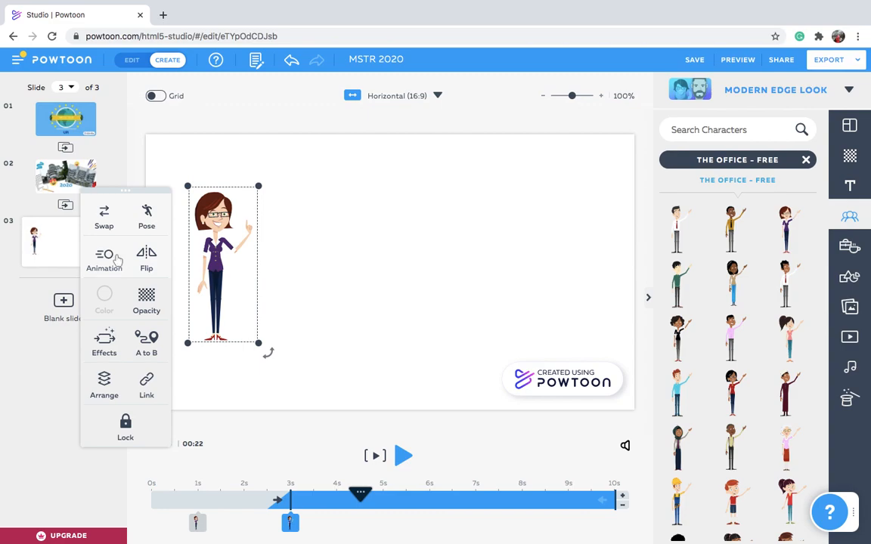
pyautogui.click(94, 332)
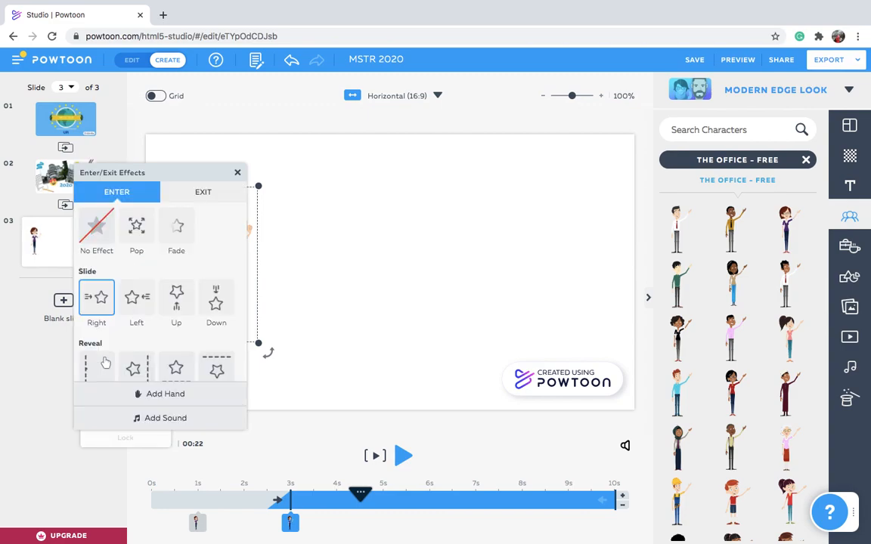
pyautogui.click(106, 235)
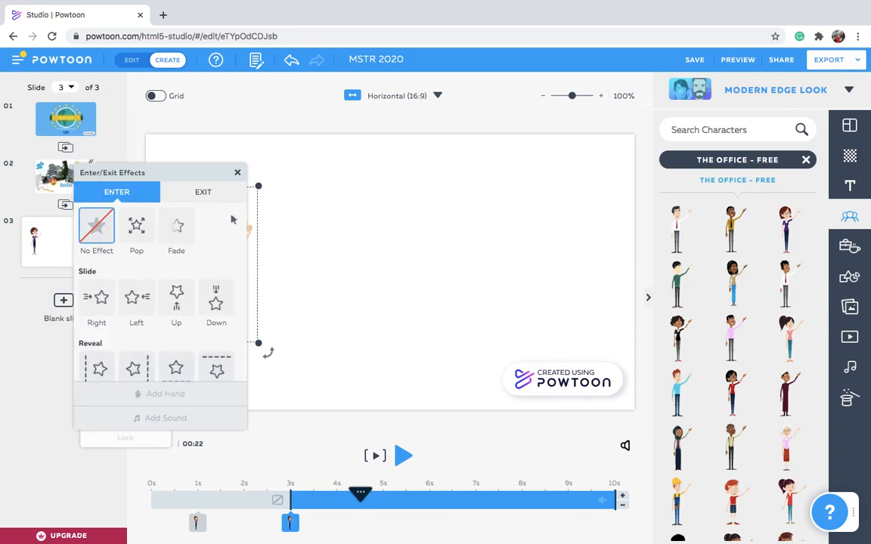
pyautogui.click(222, 191)
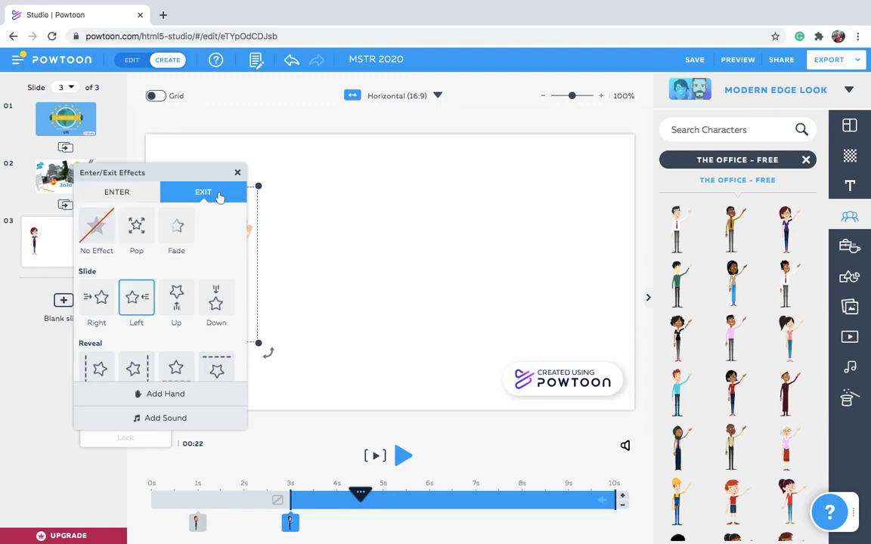
pyautogui.click(112, 247)
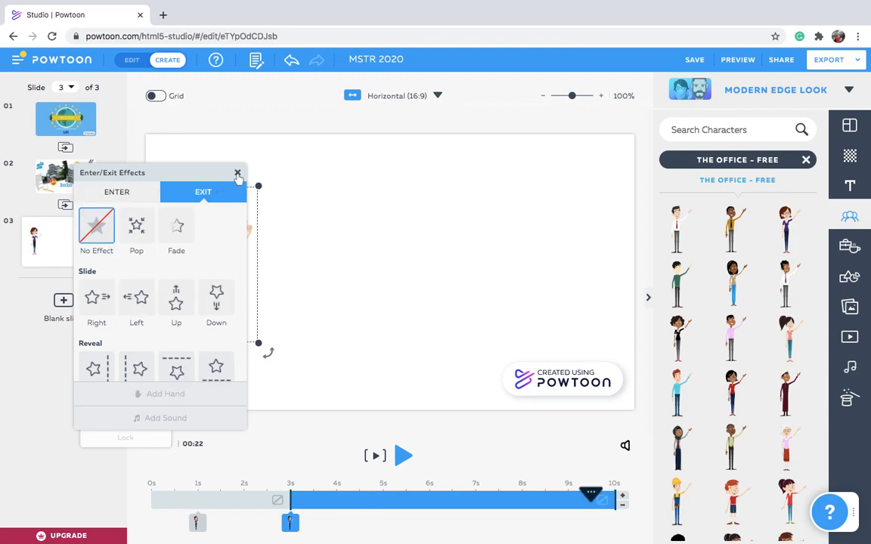
pyautogui.click(238, 173)
pyautogui.click(344, 320)
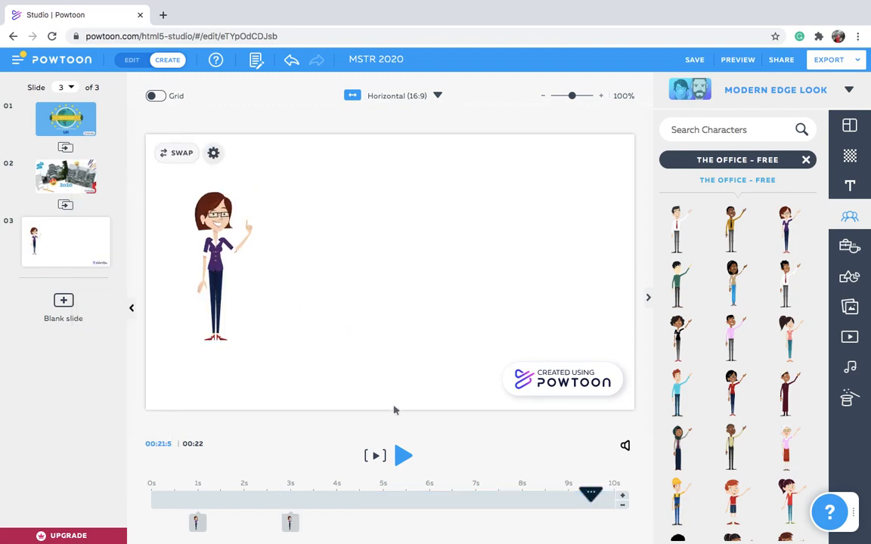
# - Replay slide 3 from 0.5s to review the direct switch from the waving pose to the Idea pose, and stop at 4s
pyautogui.click(404, 456)
pyautogui.click(173, 507)
pyautogui.click(172, 506)
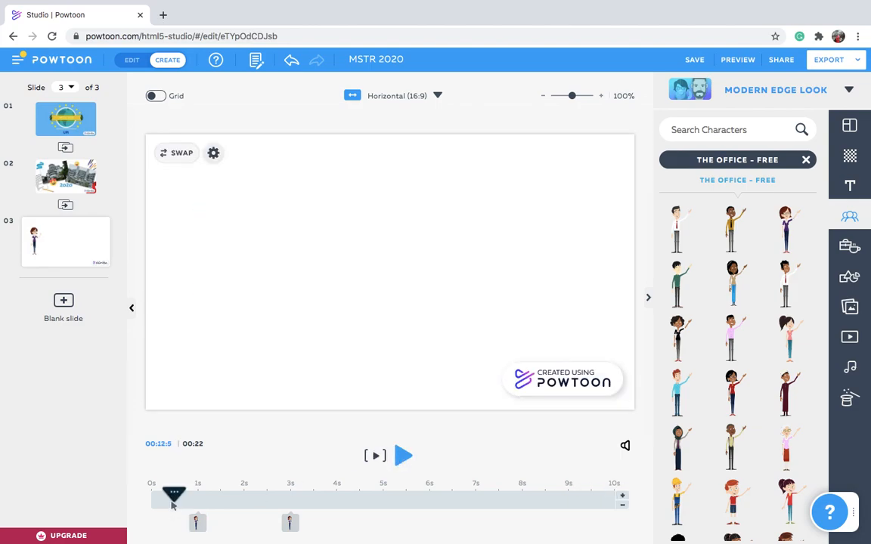
pyautogui.click(402, 455)
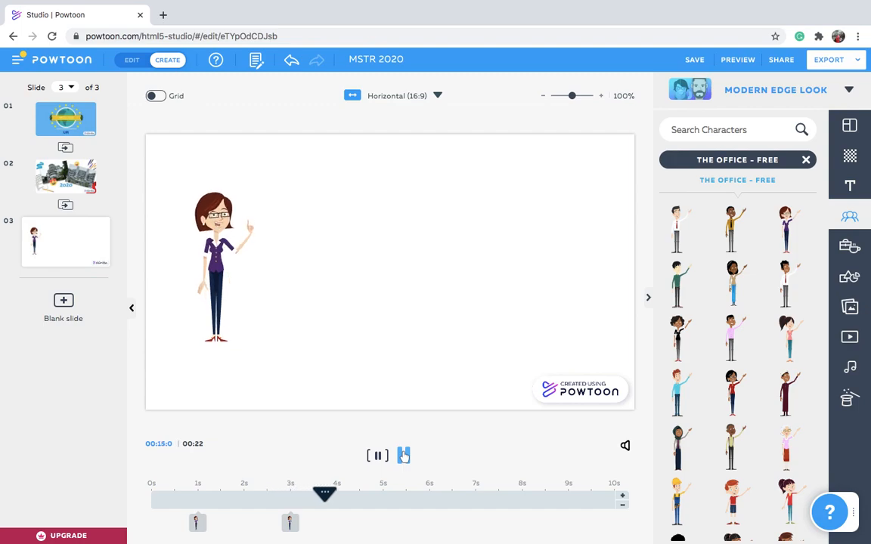
pyautogui.click(404, 455)
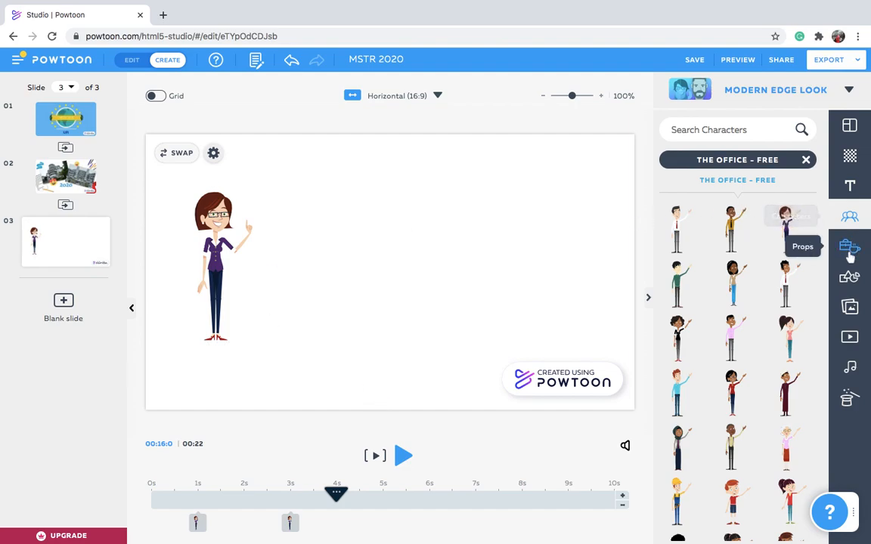
# - Examine the background options for slide 3, including the upload sources, the color picker and the Color Backgrounds collection
pyautogui.click(849, 161)
pyautogui.click(754, 201)
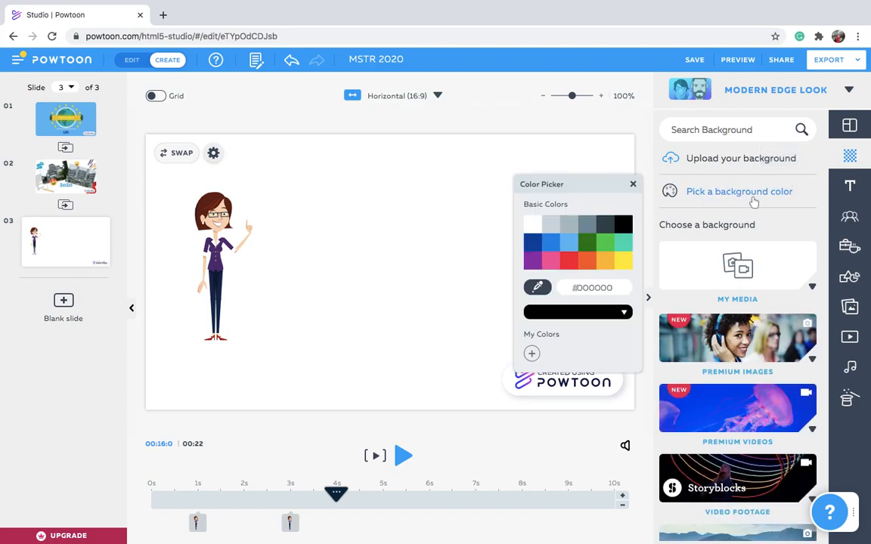
pyautogui.click(749, 157)
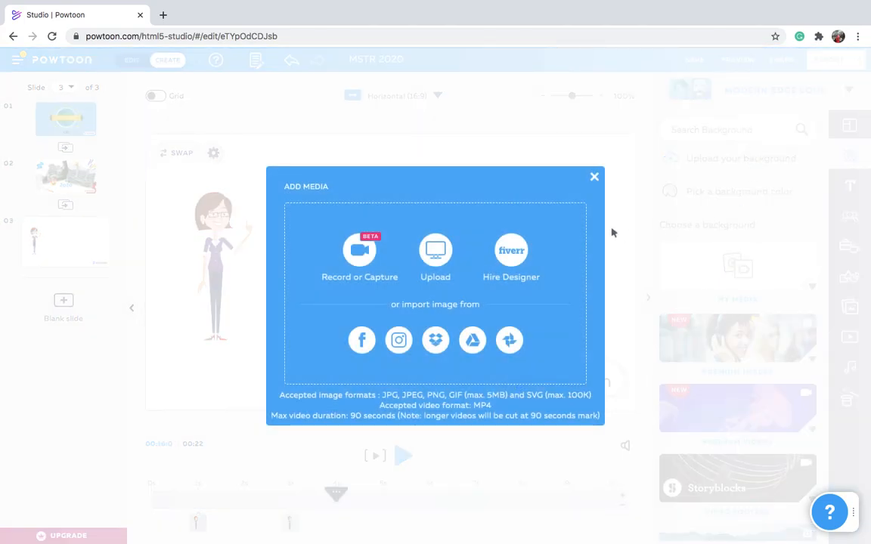
pyautogui.click(594, 179)
pyautogui.click(710, 193)
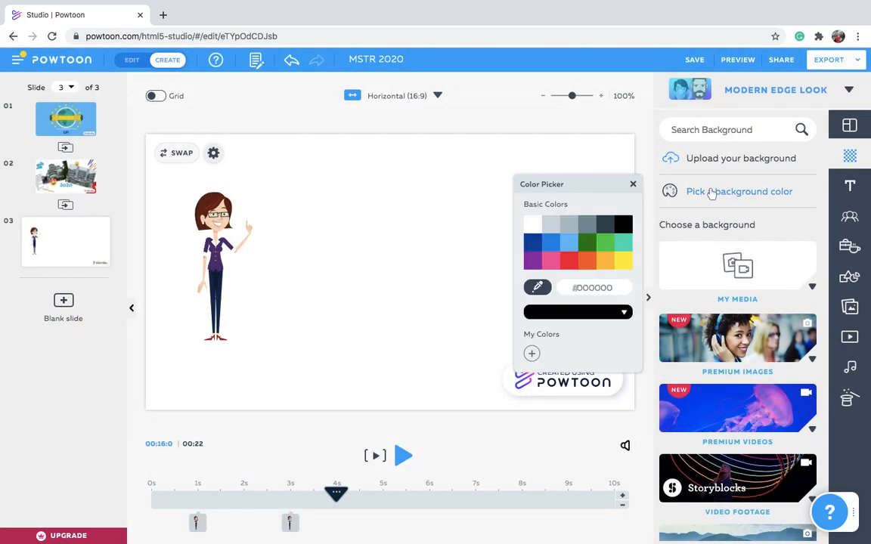
pyautogui.scroll(-9, 732, 277)
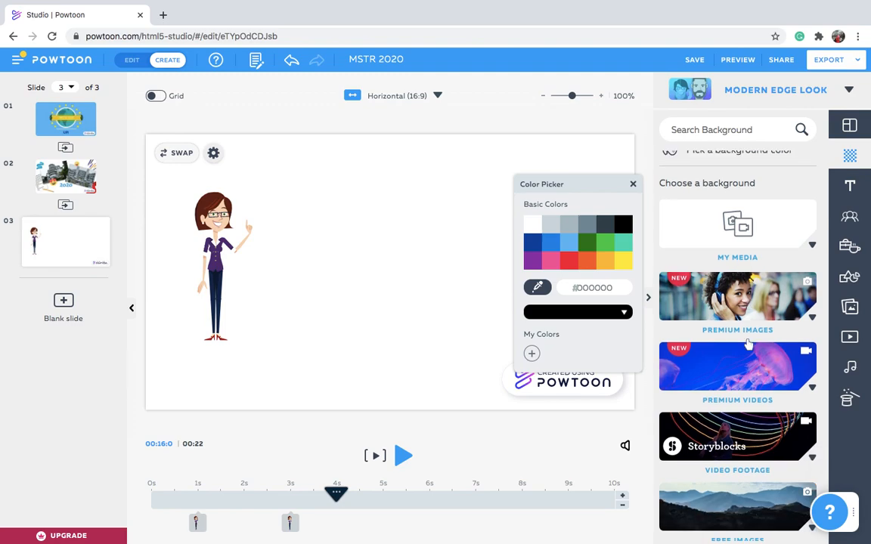
pyautogui.scroll(-3, 747, 343)
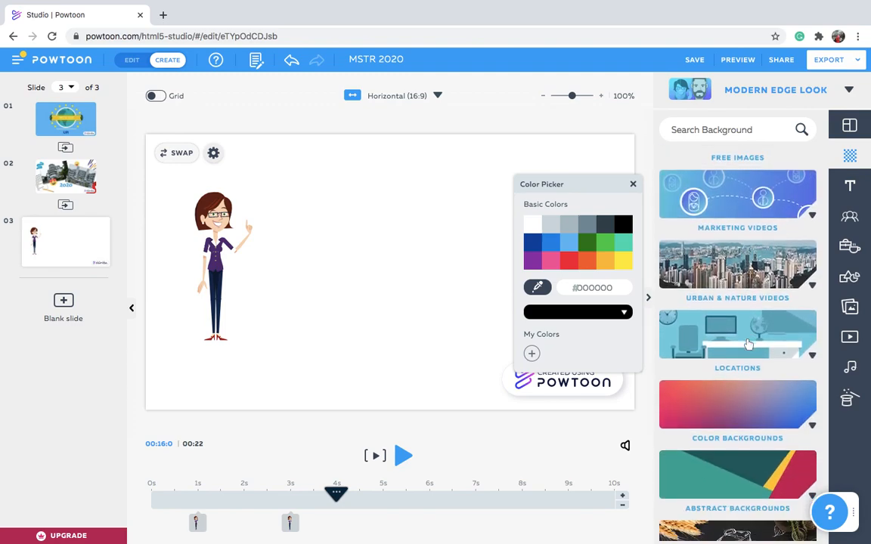
pyautogui.scroll(-1, 757, 391)
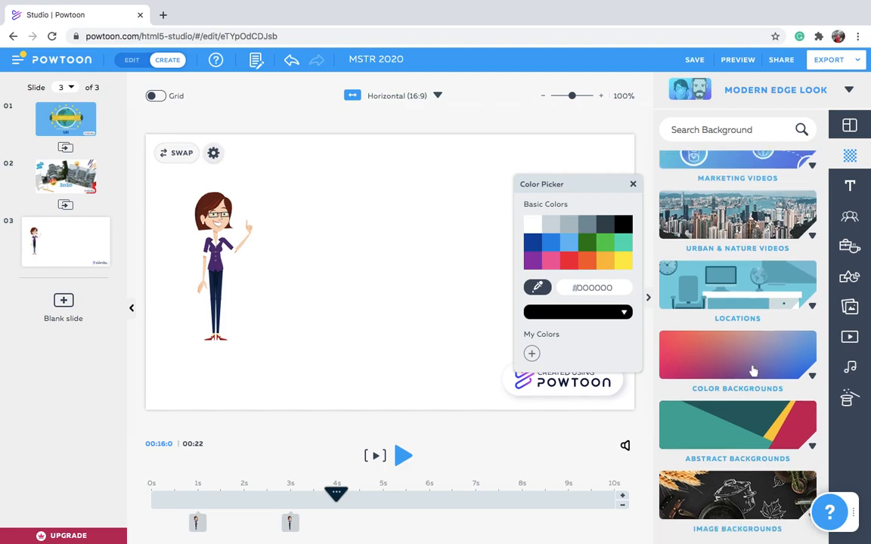
pyautogui.click(753, 370)
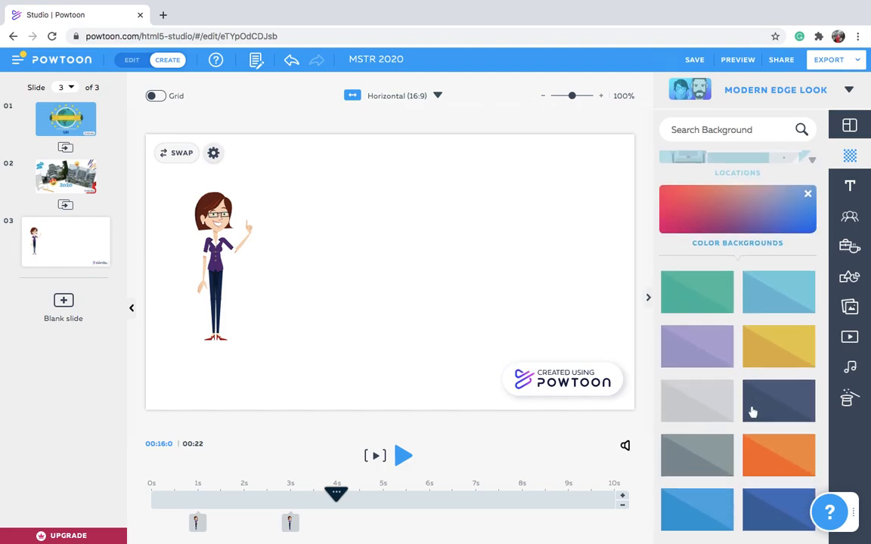
pyautogui.scroll(-3, 753, 412)
pyautogui.scroll(5, 753, 412)
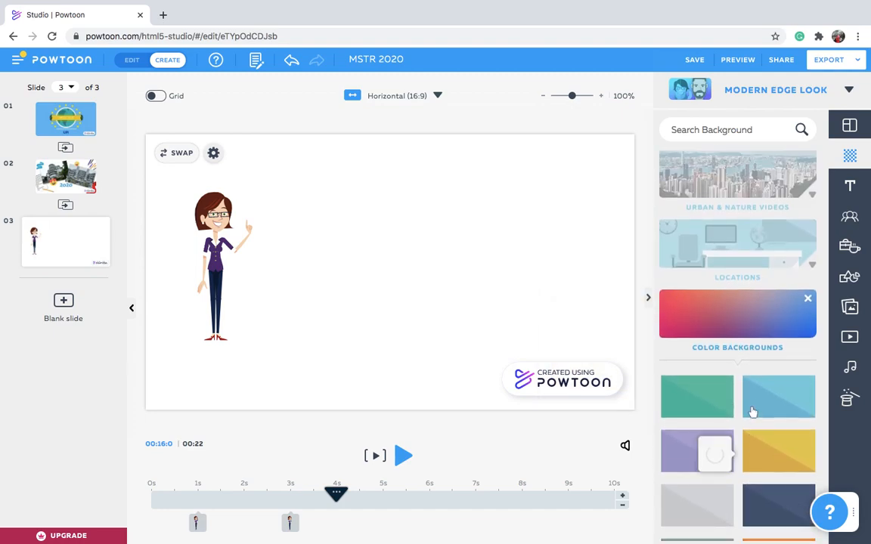
pyautogui.click(808, 298)
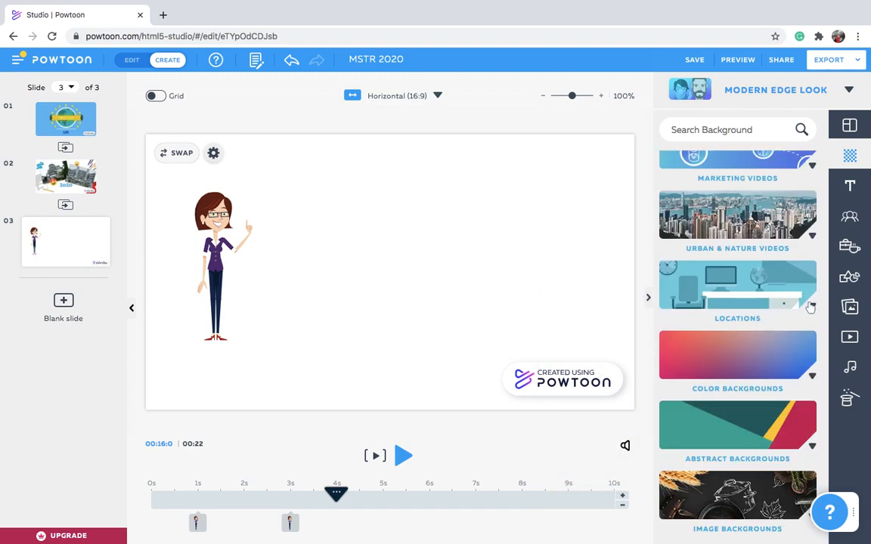
# - Apply the green polygon-patterned design from Abstract Backgrounds as the background of slide 3
pyautogui.click(766, 436)
pyautogui.scroll(-5, 766, 436)
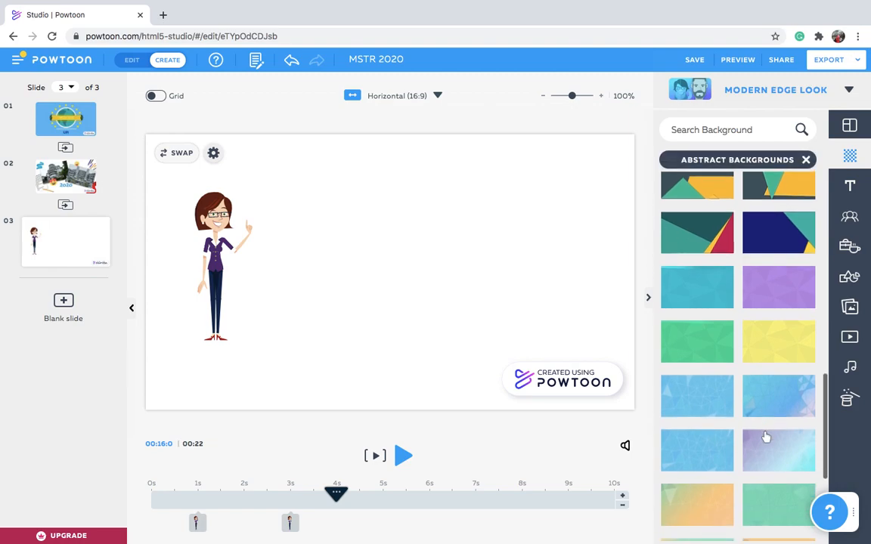
pyautogui.click(722, 360)
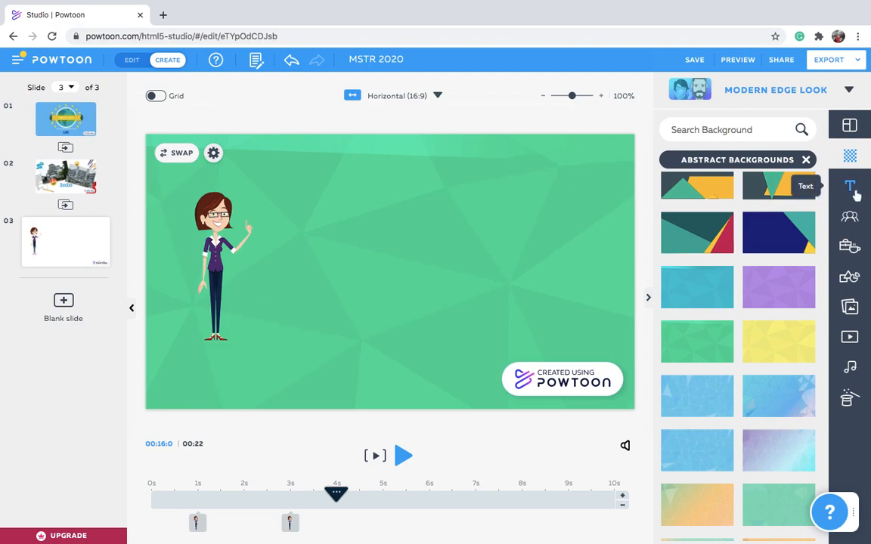
# - Look through the Calls to Action collection and the other categories in the shapes library
pyautogui.click(860, 292)
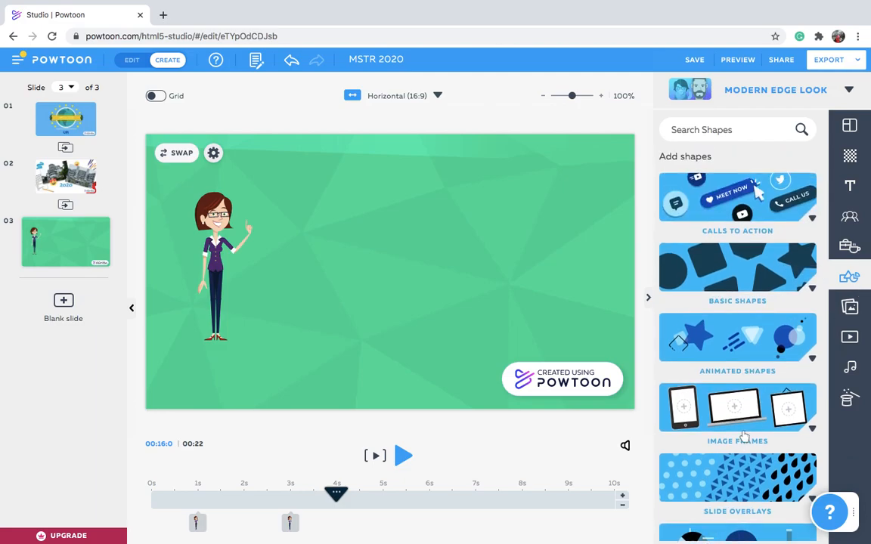
pyautogui.click(711, 195)
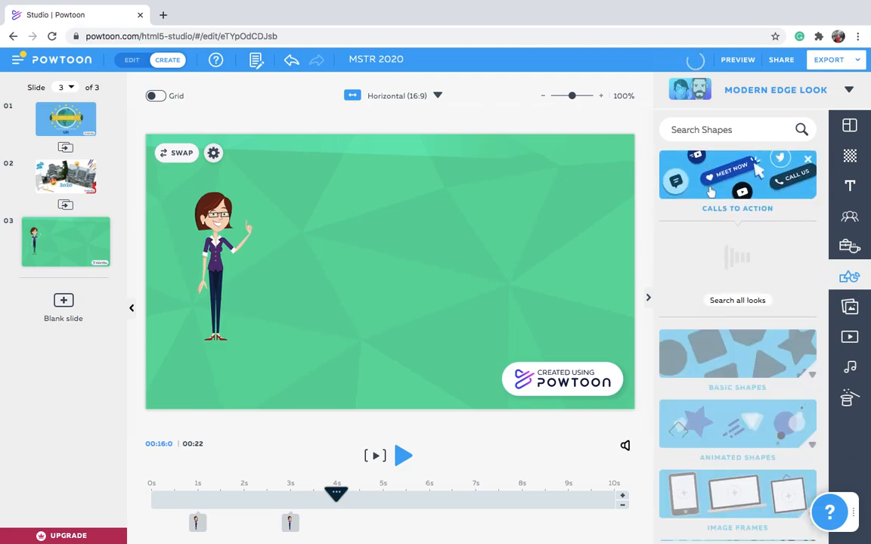
pyautogui.scroll(-5, 739, 359)
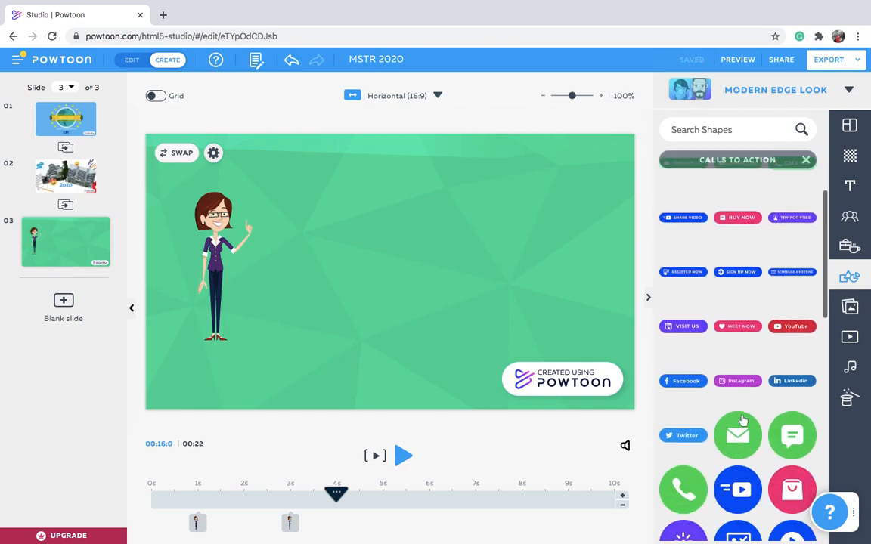
pyautogui.scroll(-3, 743, 421)
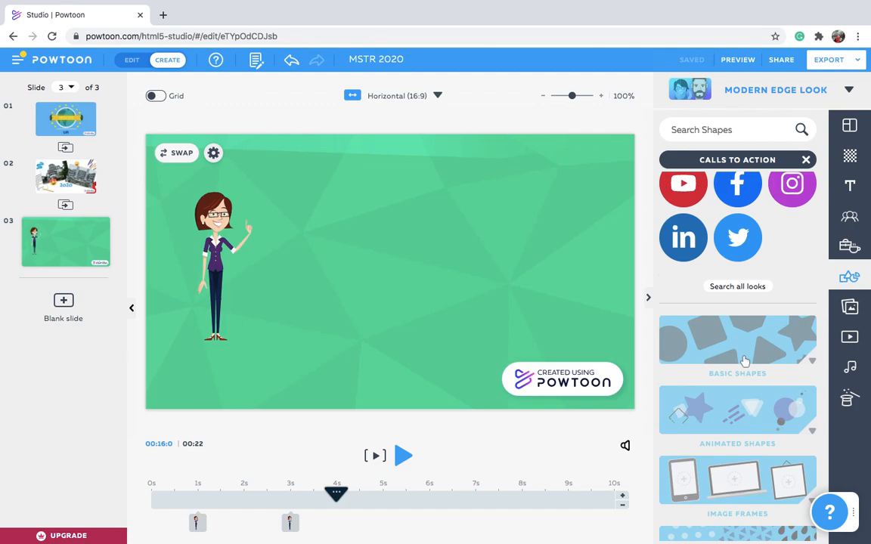
pyautogui.scroll(-3, 745, 362)
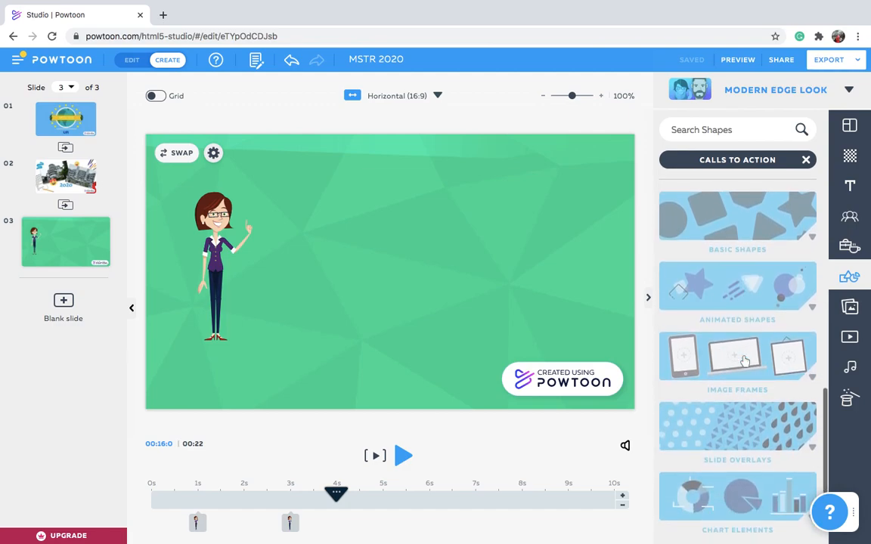
pyautogui.scroll(5, 745, 362)
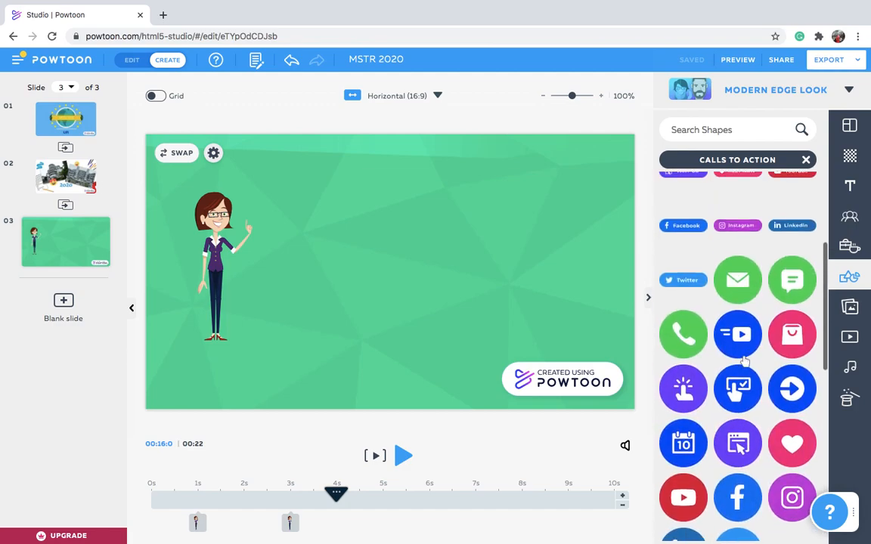
pyautogui.scroll(5, 744, 362)
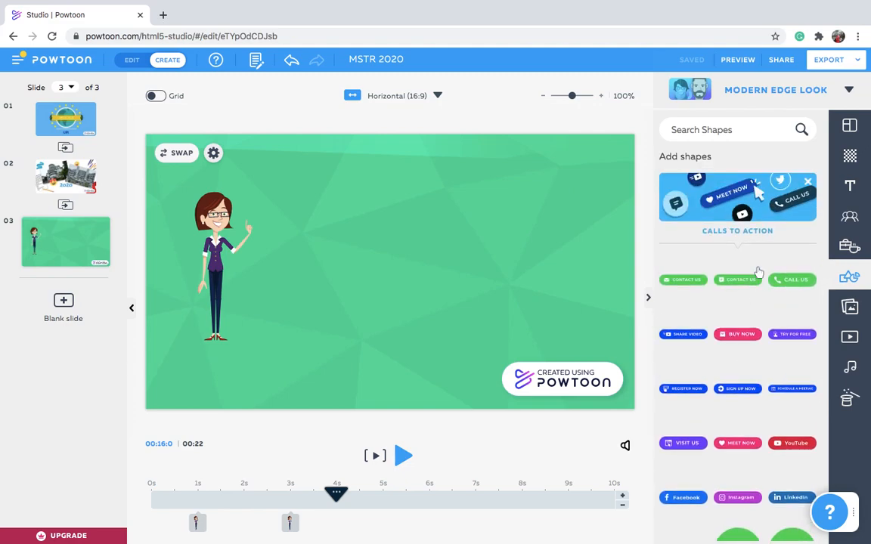
# - Open the Text Elements collection of the text library to find a speech bubble for slide 3
pyautogui.click(850, 277)
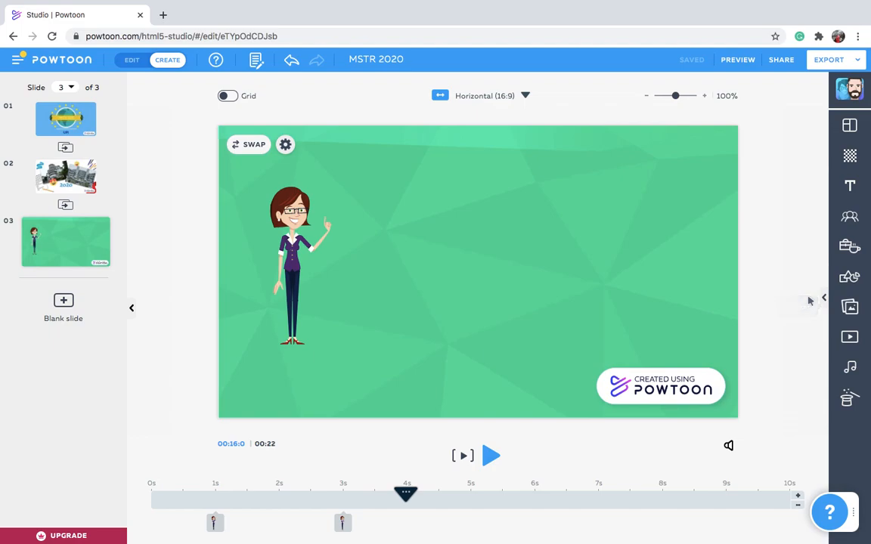
pyautogui.click(850, 191)
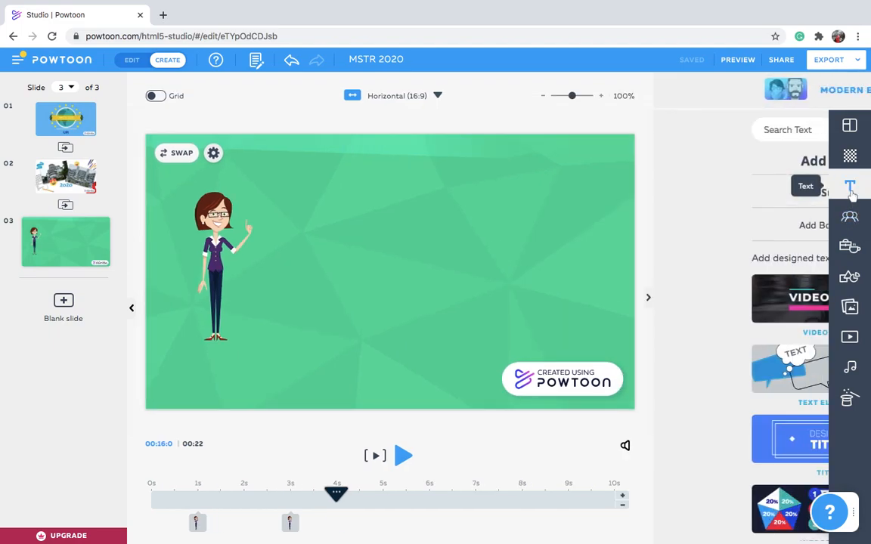
pyautogui.click(754, 368)
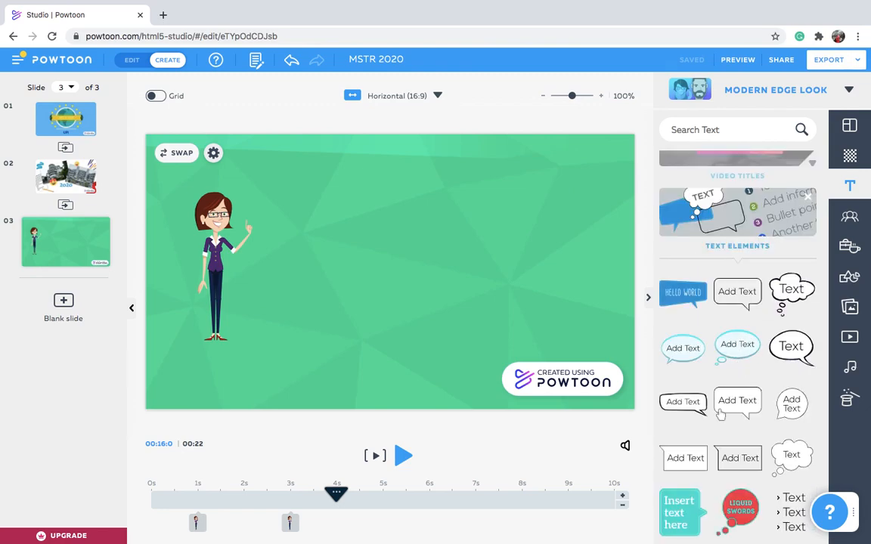
pyautogui.scroll(-1, 726, 333)
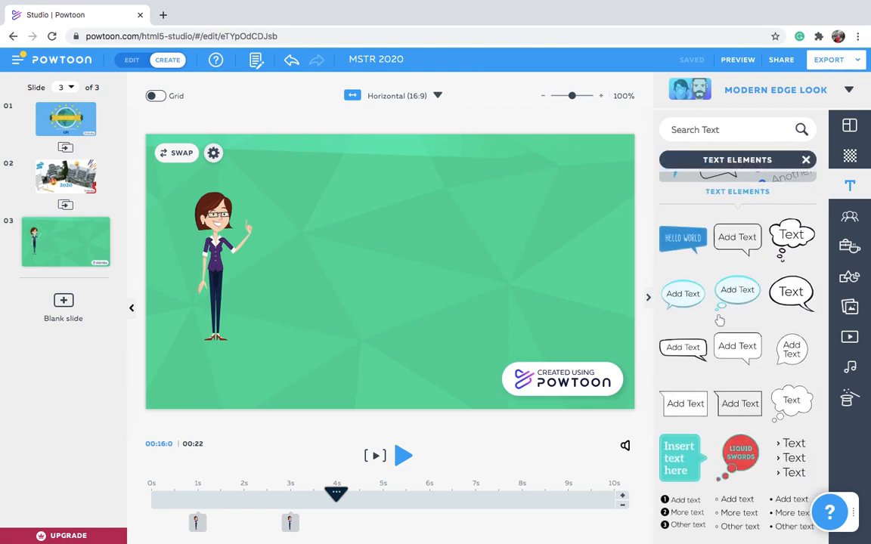
# - Try the black-outlined oval speech bubble on slide 3 and look at its settings options
pyautogui.click(783, 302)
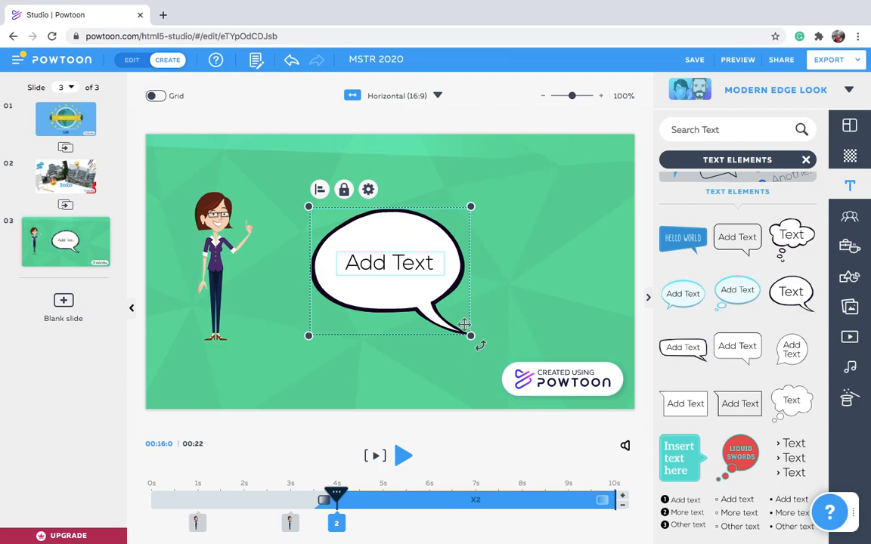
pyautogui.click(369, 190)
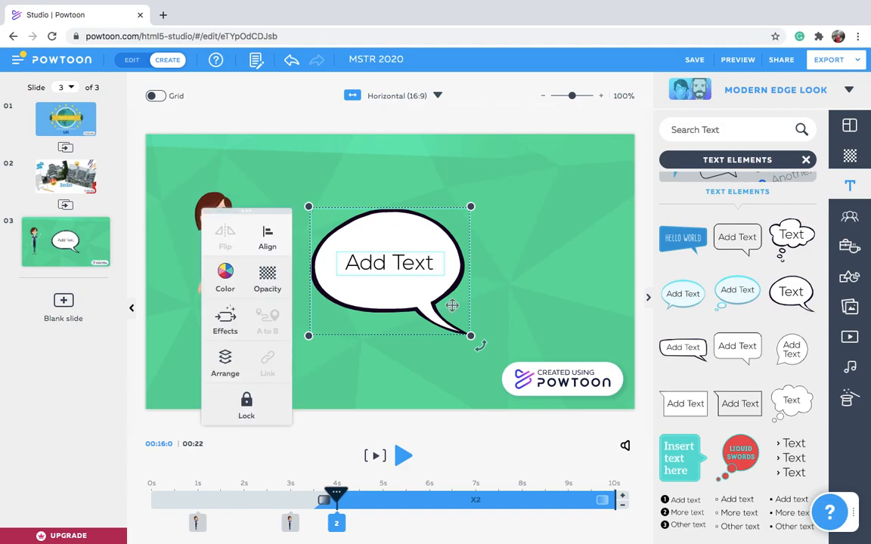
pyautogui.click(329, 323)
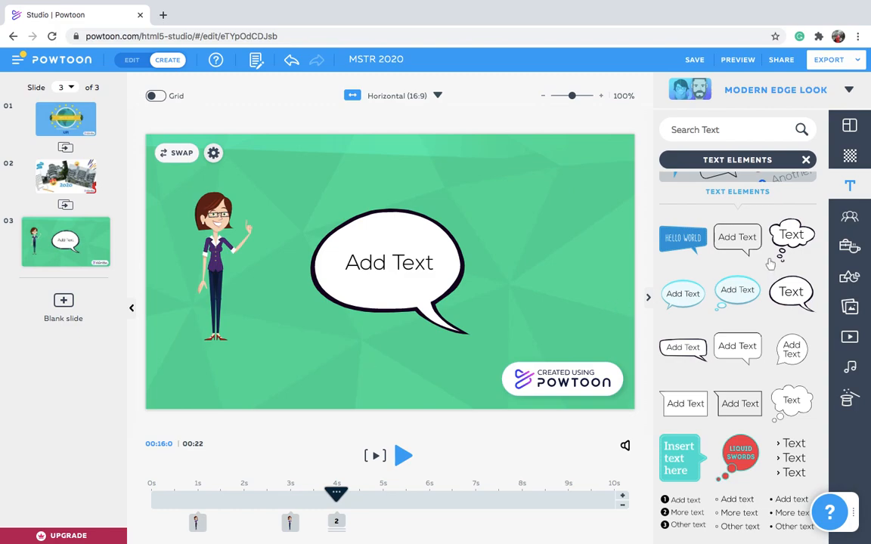
# - Add the light-blue oval speech bubble to slide 3 and place it beside the black-outlined one
pyautogui.scroll(1, 710, 268)
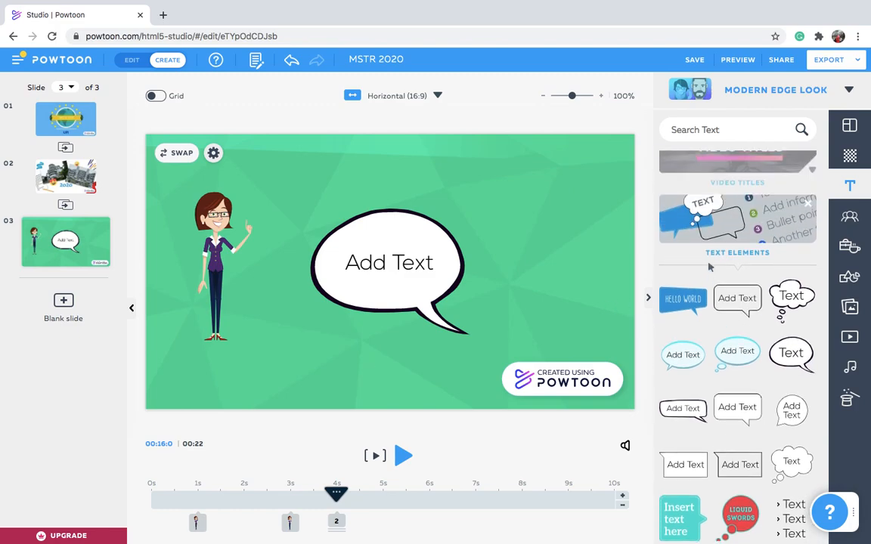
pyautogui.click(686, 361)
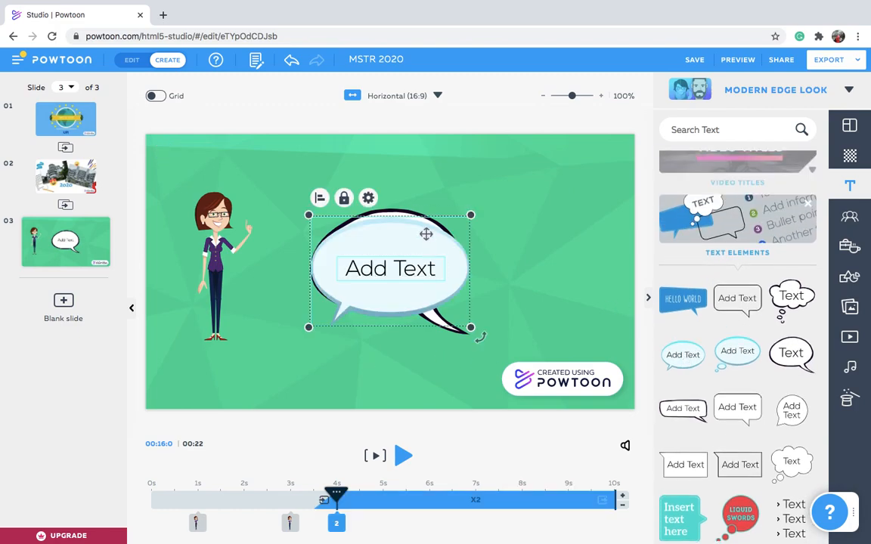
pyautogui.moveTo(426, 234); pyautogui.dragTo(571, 207)
# - Delete the black-outlined speech bubble together with its placeholder text
pyautogui.click(405, 250)
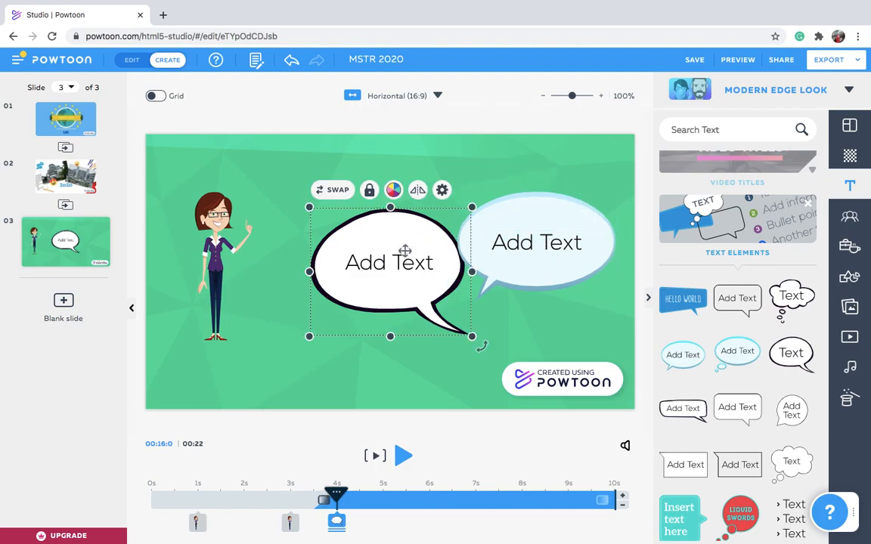
pyautogui.press('Delete')
pyautogui.click(403, 268)
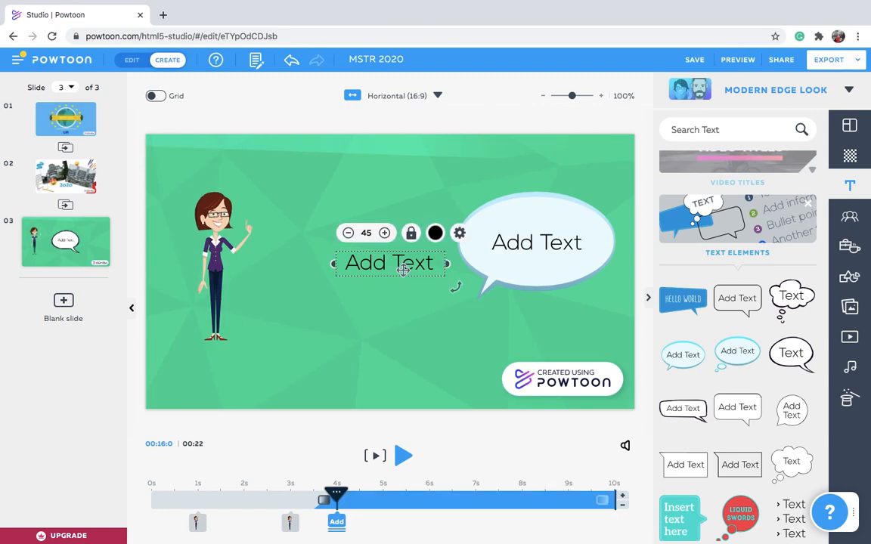
pyautogui.press('Delete')
# - Move the light-blue speech bubble and its placeholder text next to the character's head
pyautogui.moveTo(523, 213); pyautogui.dragTo(368, 184)
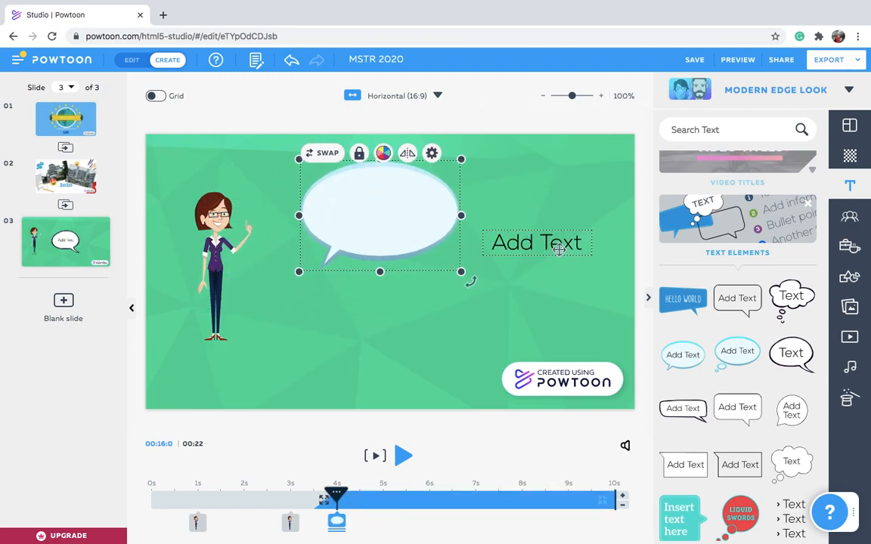
pyautogui.click(560, 249)
pyautogui.moveTo(560, 249); pyautogui.dragTo(400, 214)
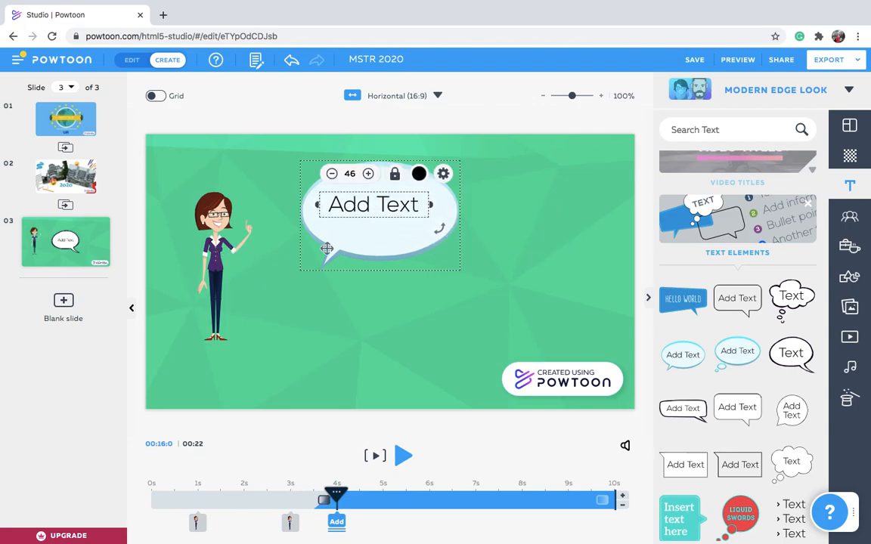
pyautogui.moveTo(352, 257); pyautogui.dragTo(324, 225)
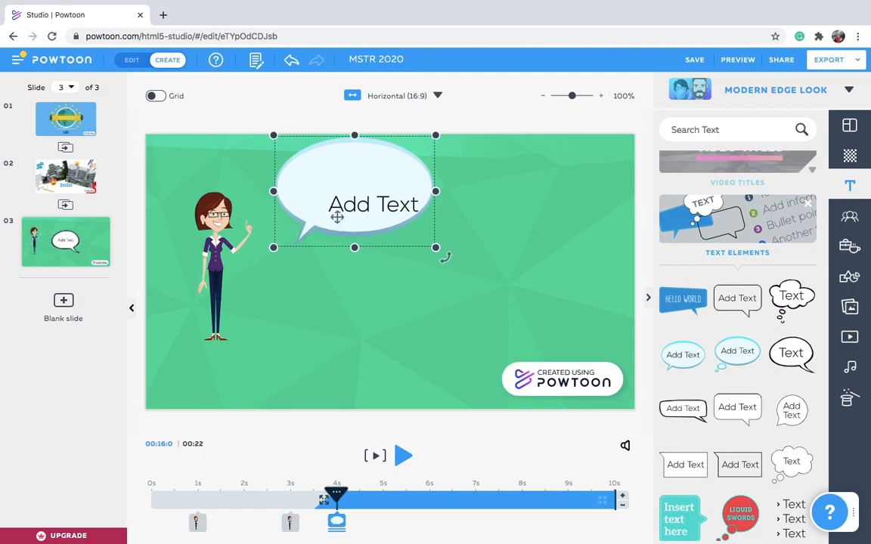
pyautogui.click(370, 204)
pyautogui.moveTo(384, 219)
pyautogui.mouseDown()
pyautogui.moveTo(365, 189)
pyautogui.moveTo(388, 234)
pyautogui.mouseUp()
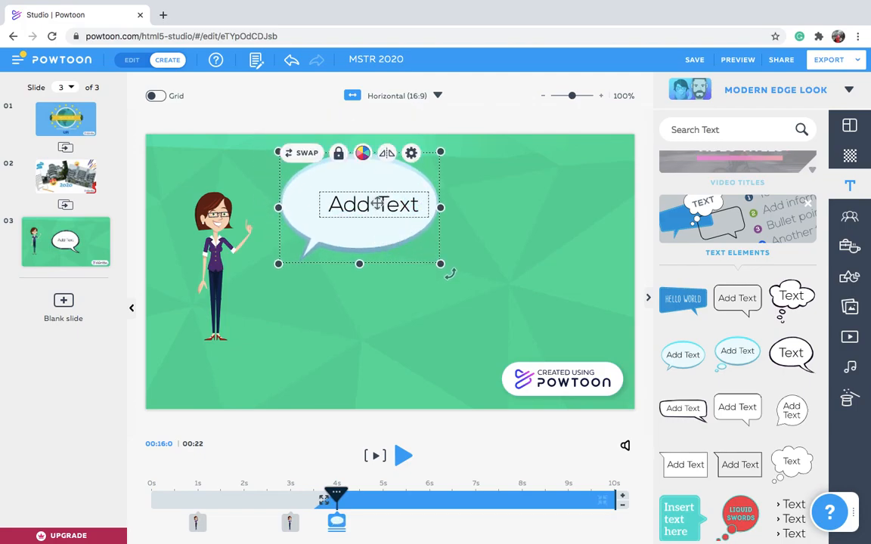
# - Replace the bubble's placeholder with "Hai MSTR 2020" and center the text inside the bubble
pyautogui.doubleClick(378, 202)
pyautogui.write('Hai ')
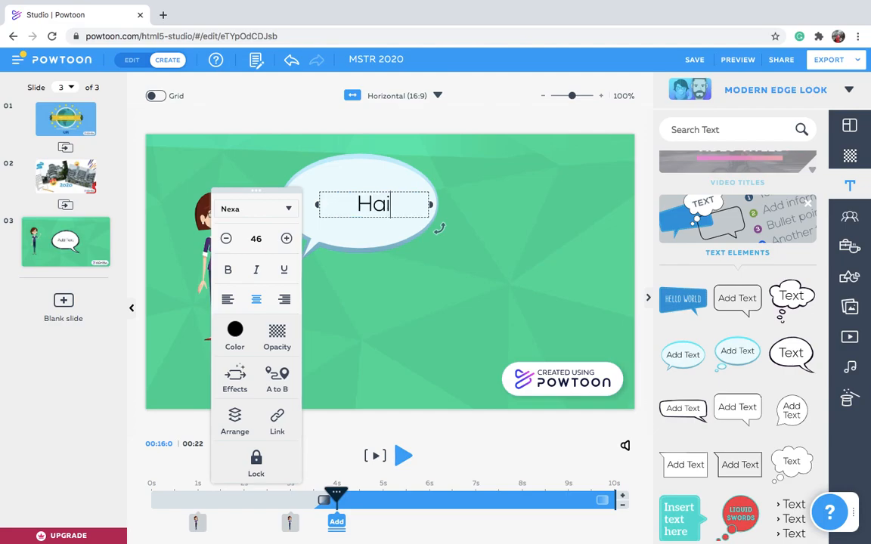
pyautogui.write('MSTR')
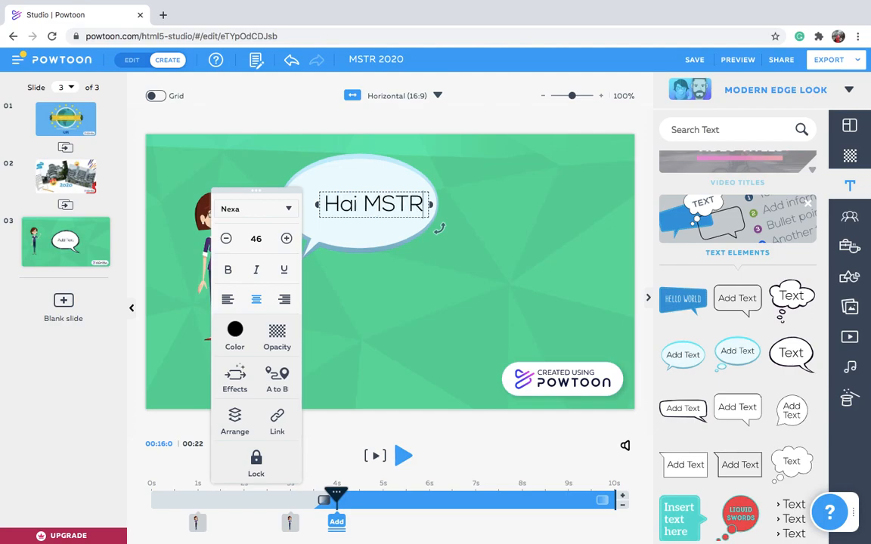
pyautogui.write(' 2020')
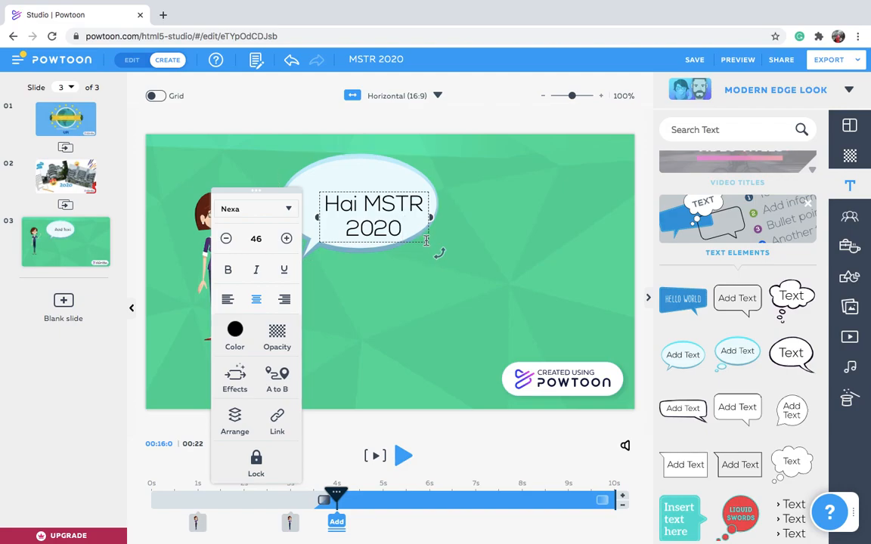
pyautogui.moveTo(430, 226); pyautogui.dragTo(414, 215)
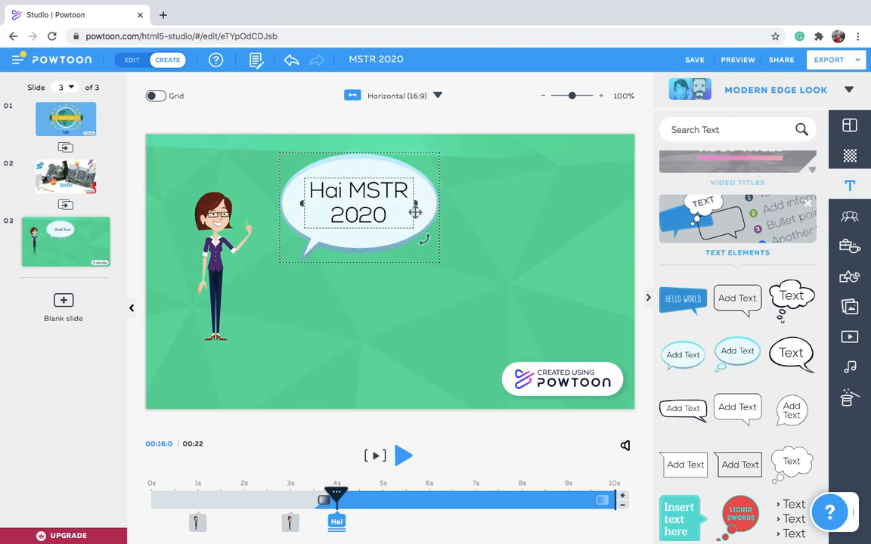
pyautogui.click(409, 289)
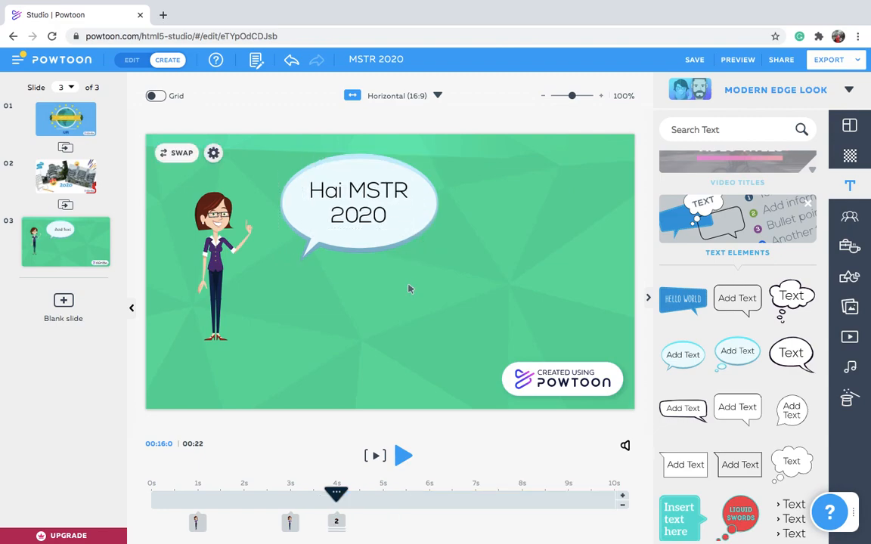
# - Play slide 3 from 0.5s to review when the speech bubble appears
pyautogui.click(182, 512)
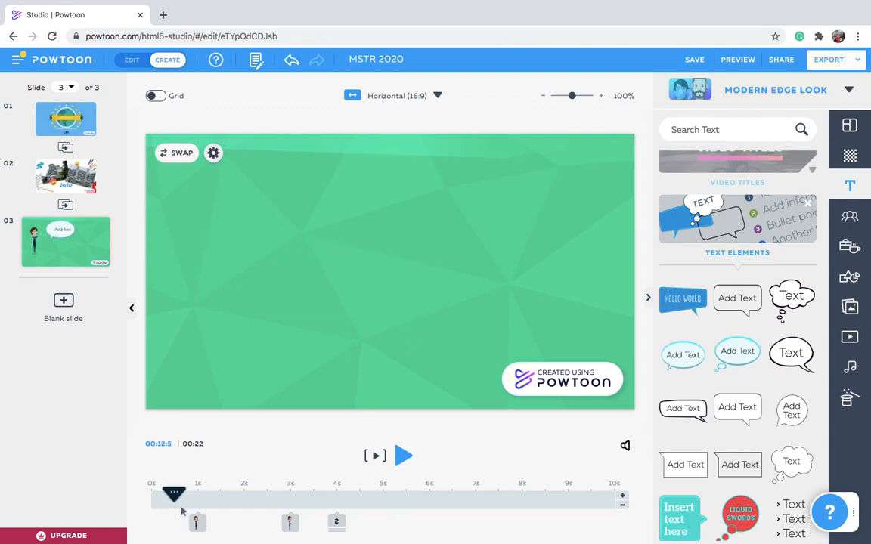
pyautogui.click(403, 456)
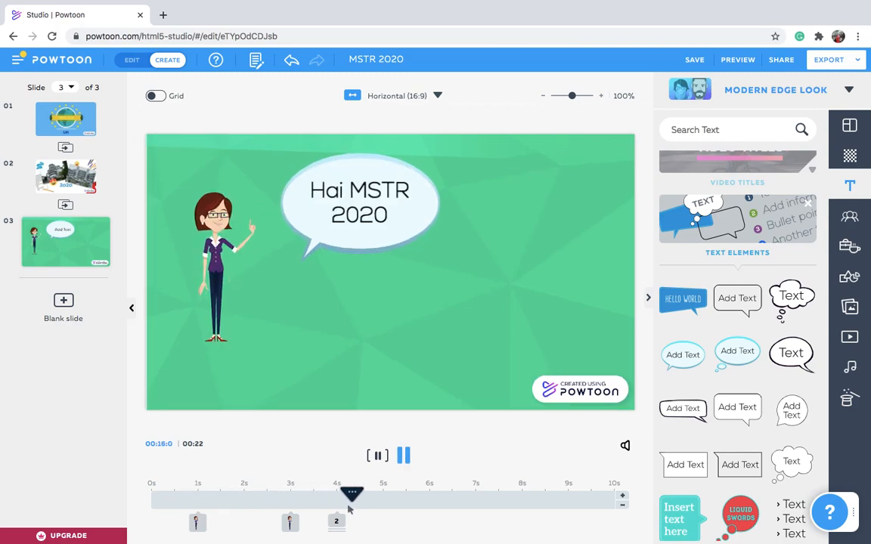
pyautogui.click(403, 456)
# - Retime the "Hai MSTR 2020" speech bubble to enter at 1.5s and exit at 2.5s
pyautogui.click(340, 521)
pyautogui.moveTo(233, 505); pyautogui.dragTo(220, 505)
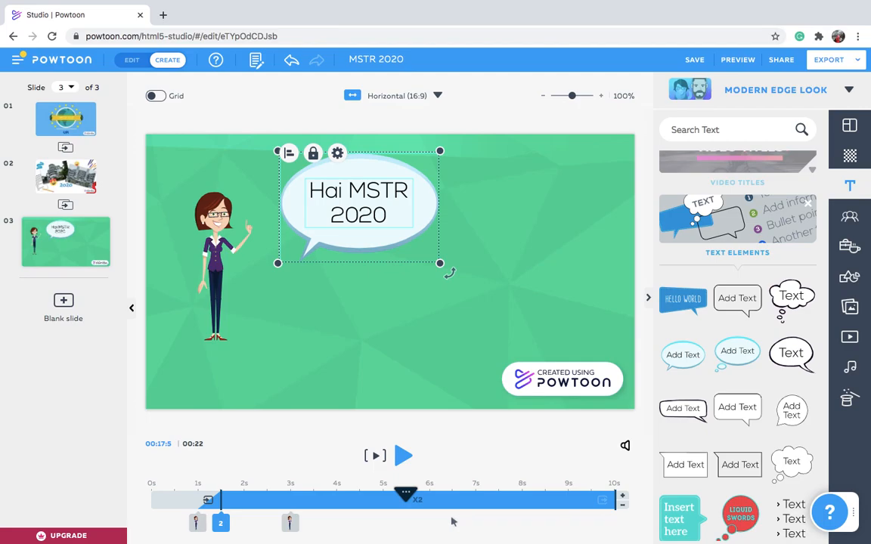
pyautogui.moveTo(602, 500); pyautogui.dragTo(273, 497)
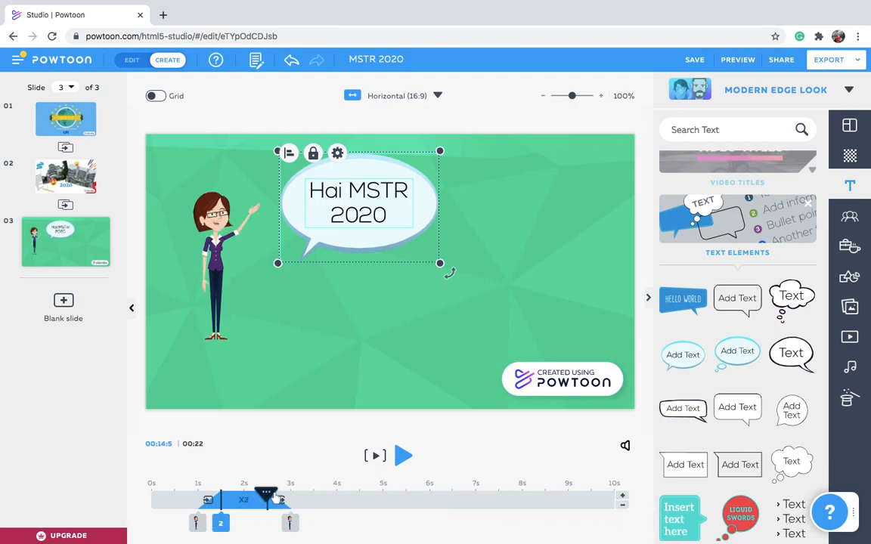
# - Replay slide 3 from about 0.5s to check the bubble's new timing, and stop at 4s
pyautogui.click(407, 458)
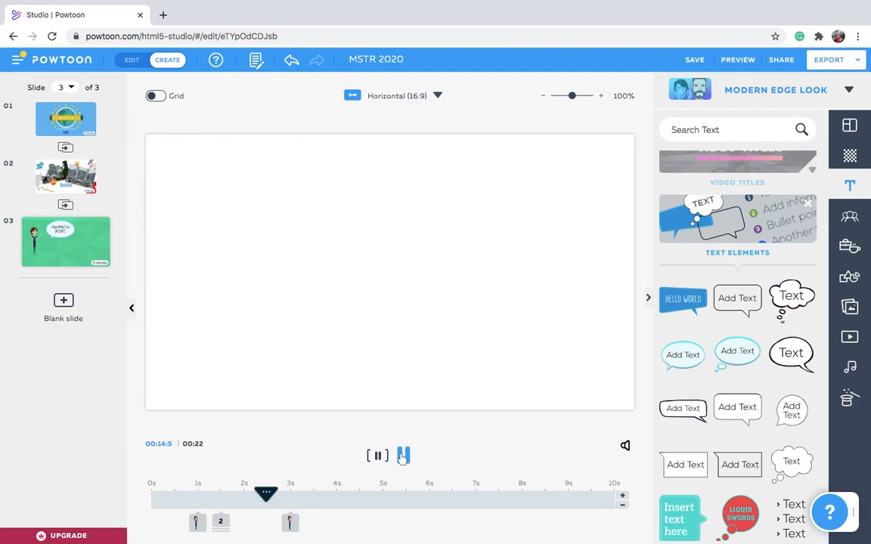
pyautogui.click(170, 503)
pyautogui.click(402, 456)
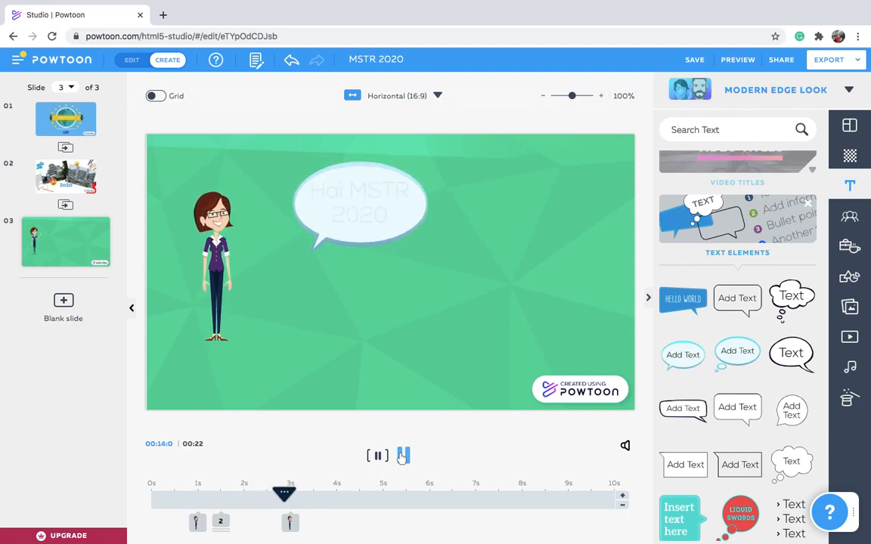
pyautogui.click(402, 457)
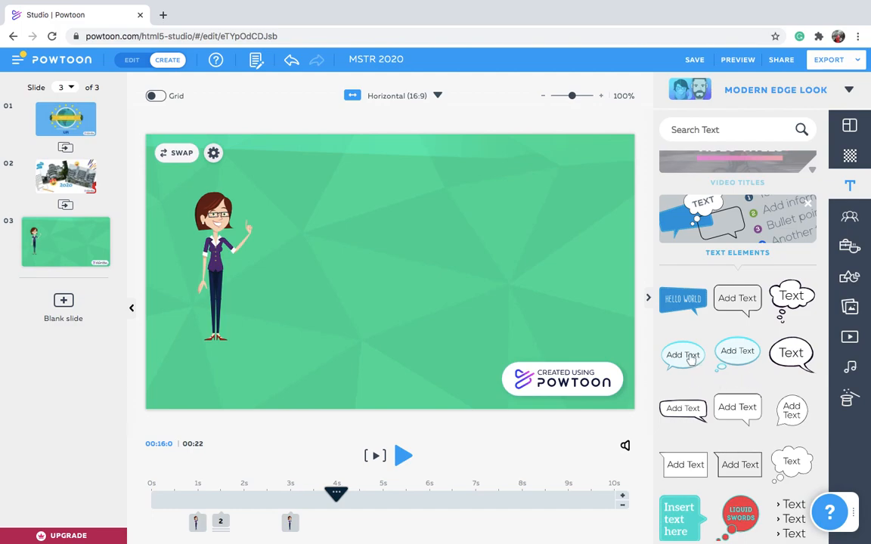
# - Add another light-blue speech bubble at 4s near the character, reading "Selama satu semester kita akan belajar mata kuliah MSTR 1"
pyautogui.moveTo(691, 360); pyautogui.dragTo(319, 184)
pyautogui.doubleClick(319, 174)
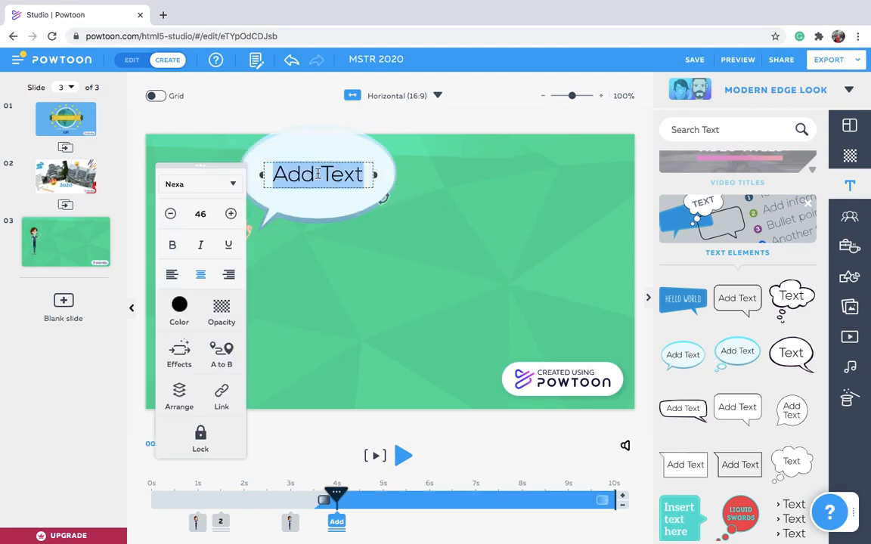
pyautogui.write('Selama satu semester kita akan belajar')
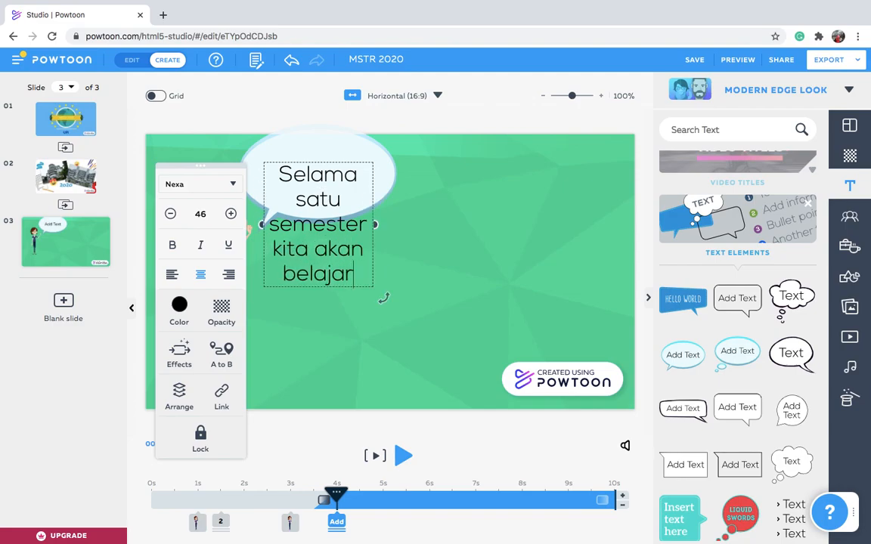
pyautogui.write(' mata kuliat')
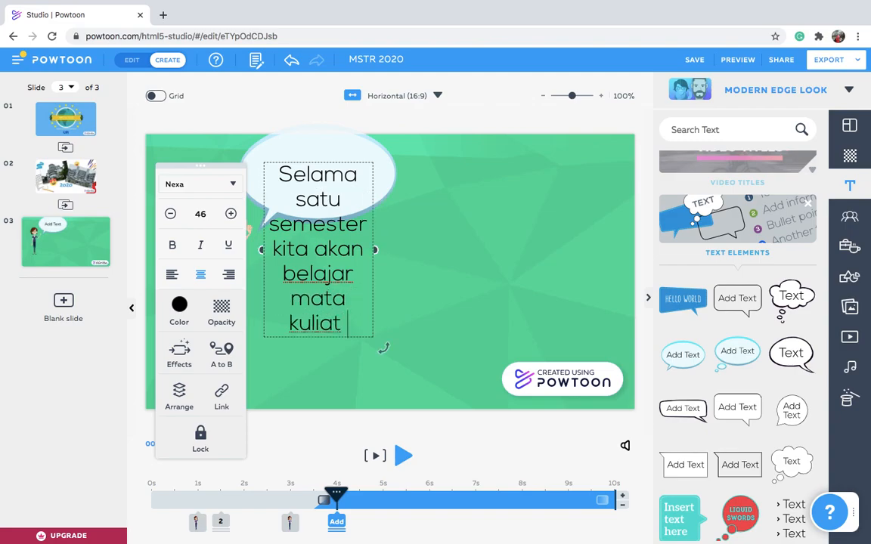
pyautogui.press('BackSpace')
pyautogui.write('h S')
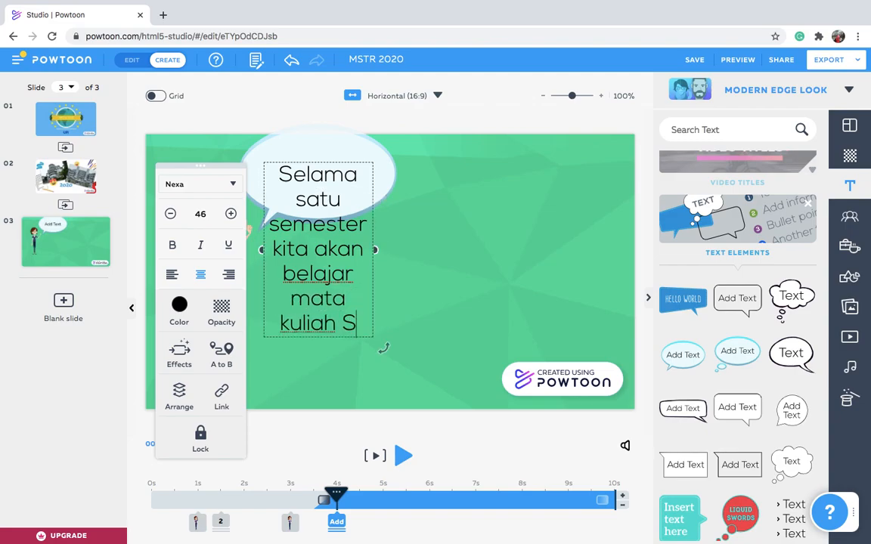
pyautogui.press('BackSpace')
pyautogui.write('MSTR 1')
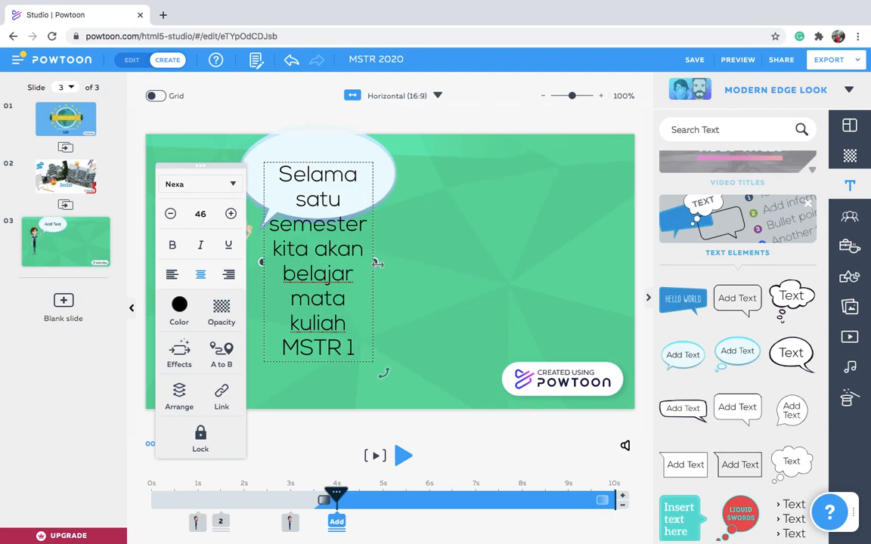
# - Widen the new text box to three lines, then stretch and lower the bubble to enclose the text
pyautogui.moveTo(376, 264); pyautogui.dragTo(524, 250)
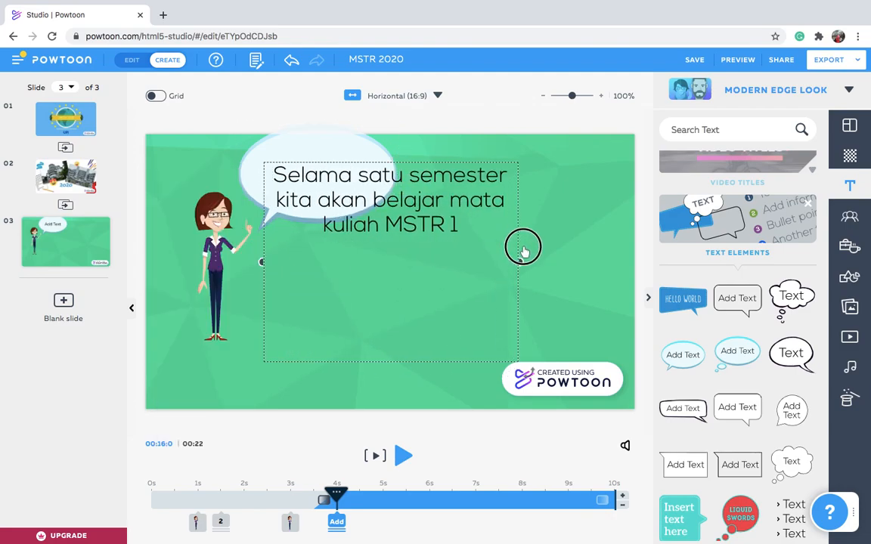
pyautogui.click(252, 177)
pyautogui.moveTo(400, 177); pyautogui.dragTo(544, 178)
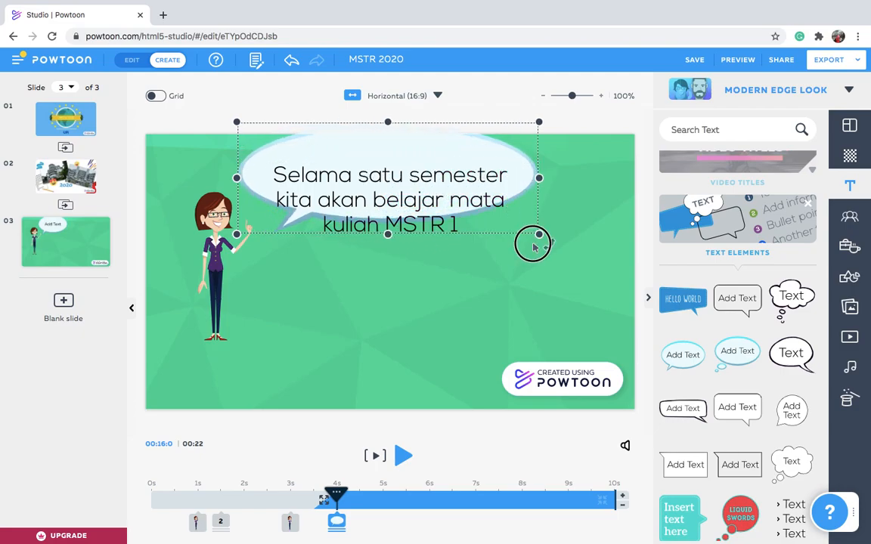
pyautogui.click(463, 180)
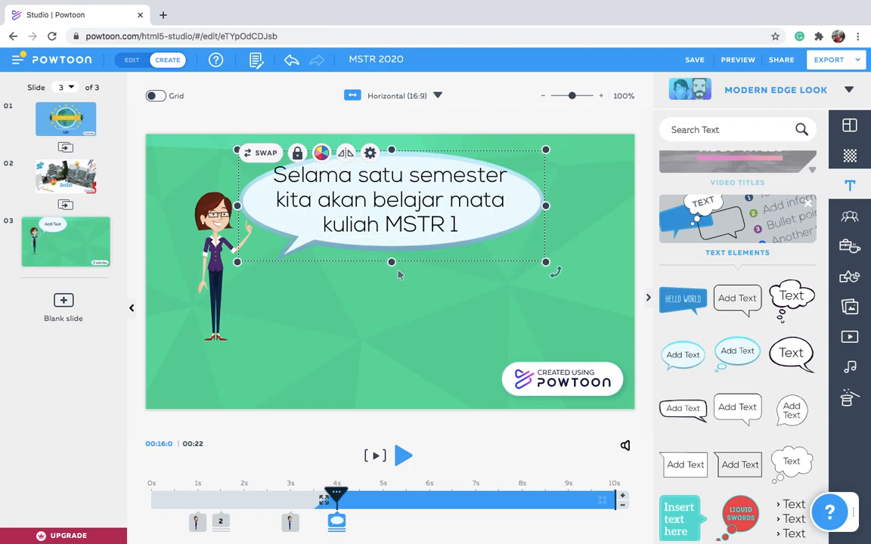
# - Stretch the second speech bubble slightly downward and lower its text to centre it inside the bubble
pyautogui.moveTo(392, 262); pyautogui.dragTo(393, 272)
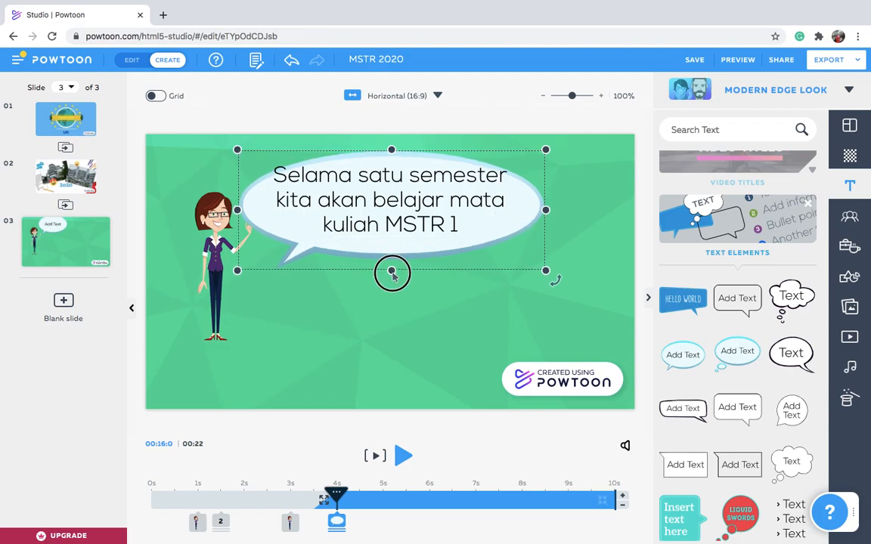
pyautogui.click(398, 227)
pyautogui.moveTo(404, 233); pyautogui.dragTo(402, 245)
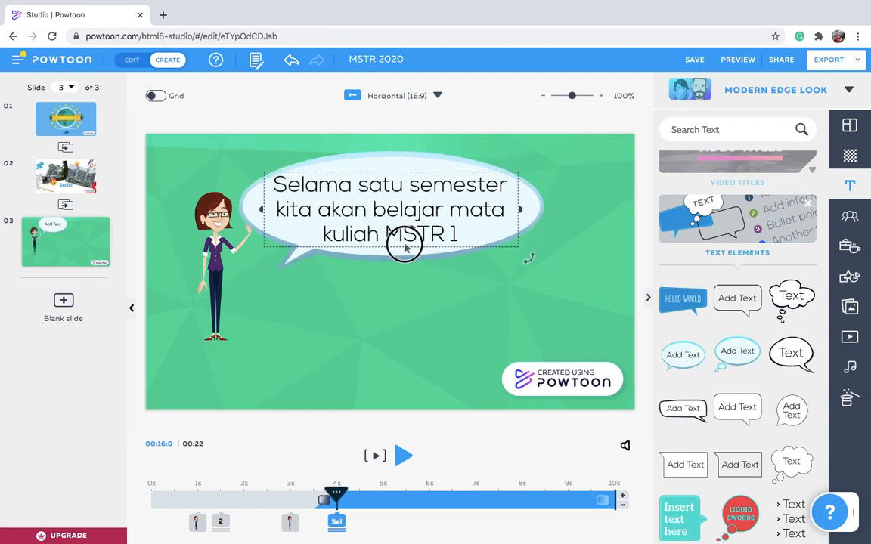
pyautogui.click(387, 346)
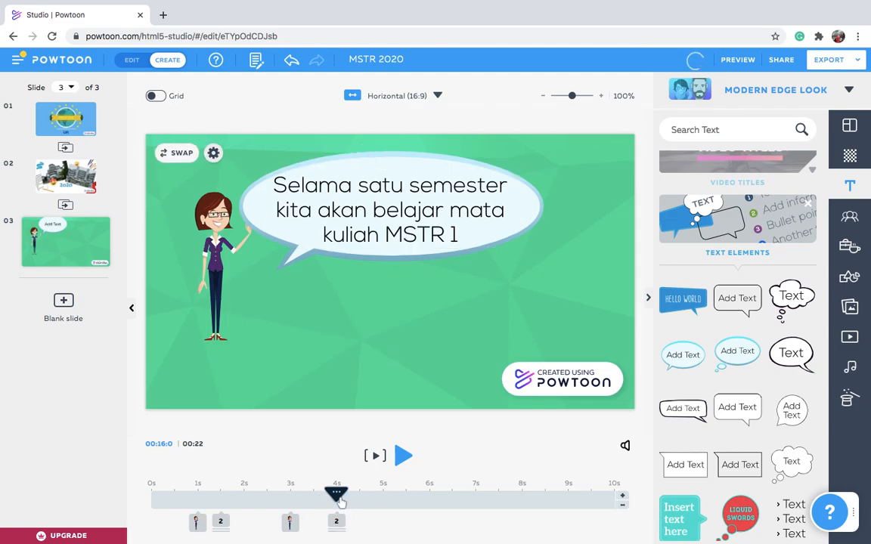
# - Retime the second speech bubble and its text to enter at 3.5s, and replay slide 3 from about 0.5s
pyautogui.moveTo(337, 495); pyautogui.dragTo(321, 524)
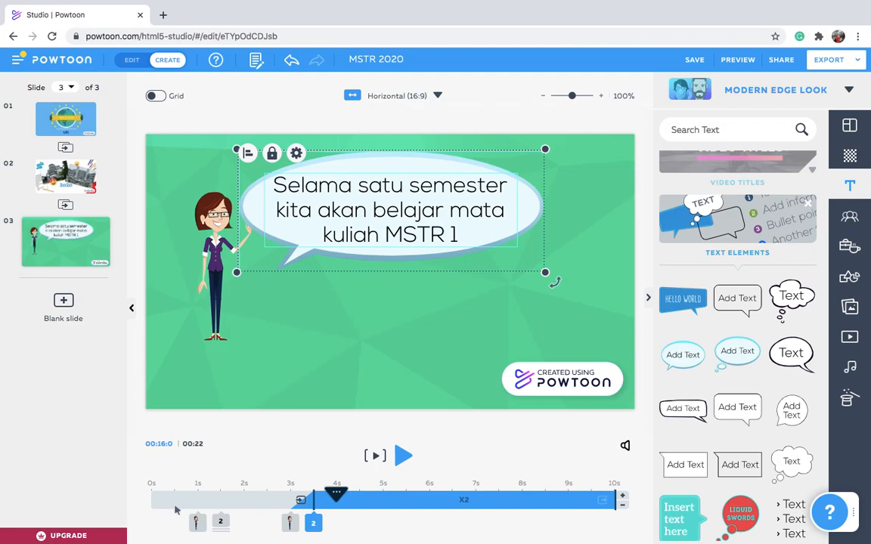
pyautogui.moveTo(344, 496); pyautogui.dragTo(172, 499)
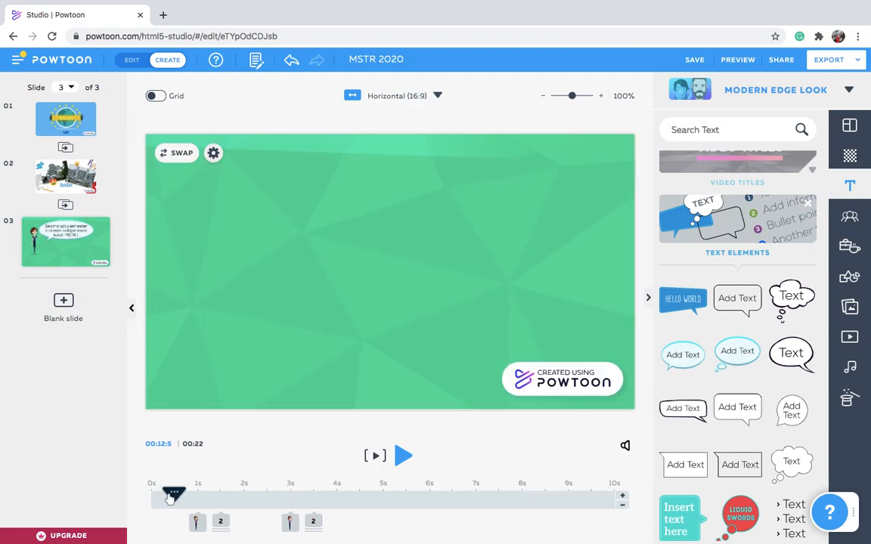
pyautogui.click(406, 458)
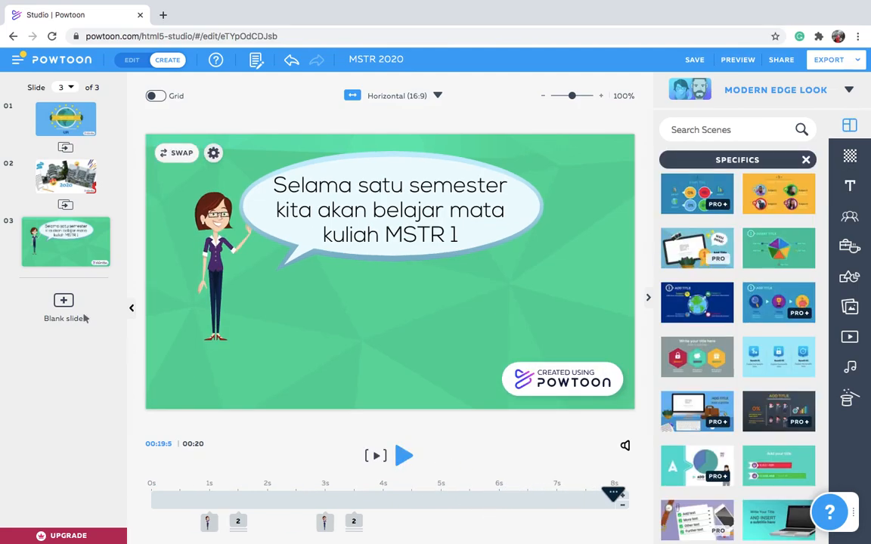
# - Add a blank slide 4 and apply the grey Specifics scene with a title and three coloured benefit hexagons
pyautogui.click(64, 301)
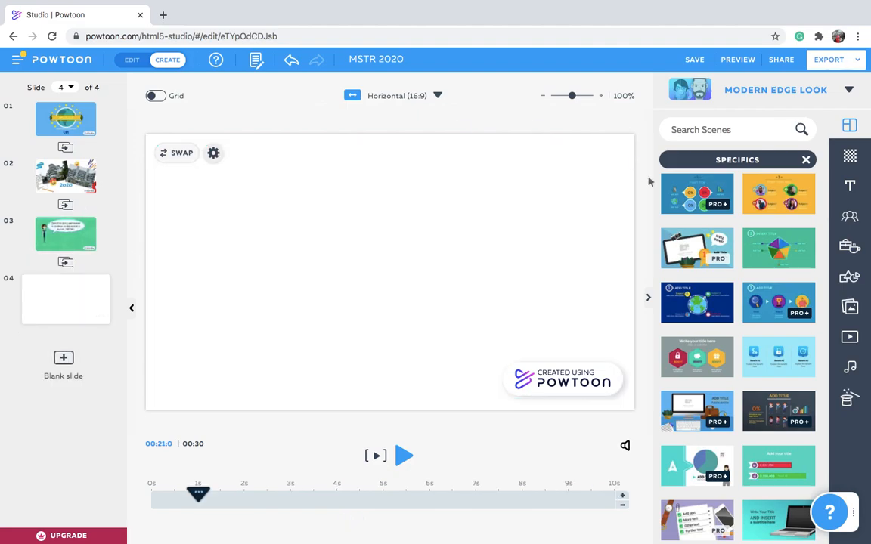
pyautogui.scroll(5, 811, 262)
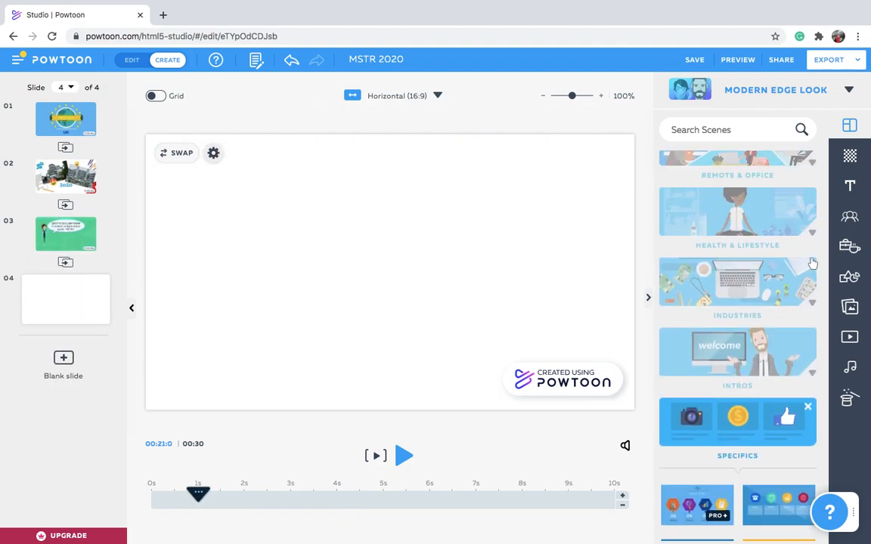
pyautogui.scroll(-5, 812, 262)
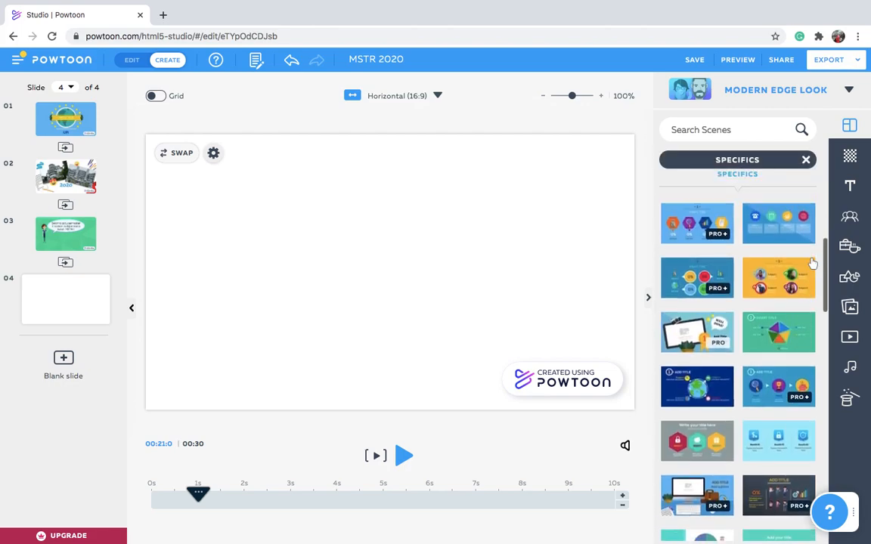
pyautogui.scroll(-2, 812, 263)
pyautogui.scroll(2, 812, 262)
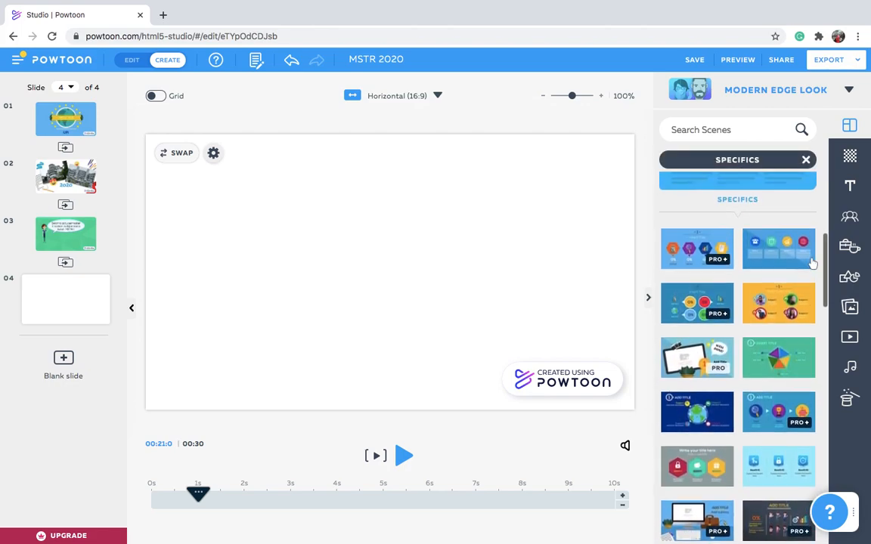
pyautogui.scroll(-1, 812, 262)
pyautogui.scroll(-3, 811, 262)
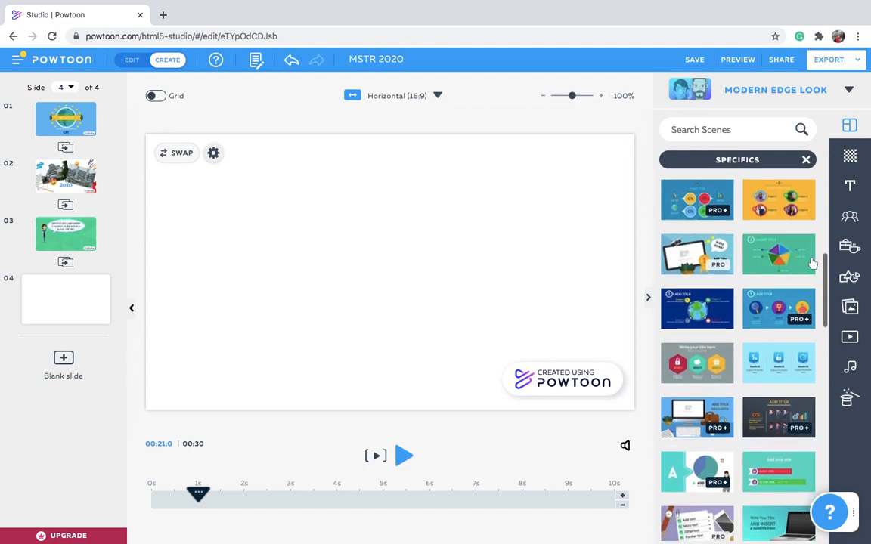
pyautogui.scroll(-2, 811, 263)
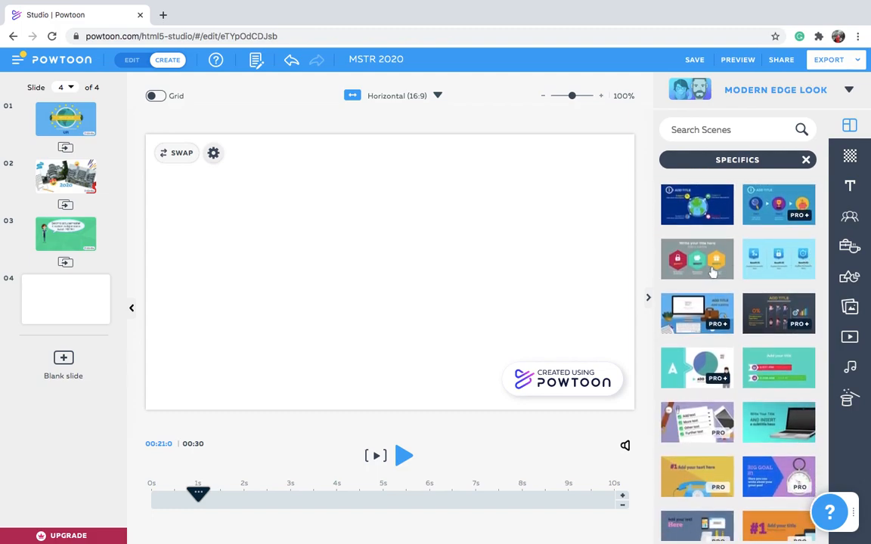
pyautogui.click(782, 272)
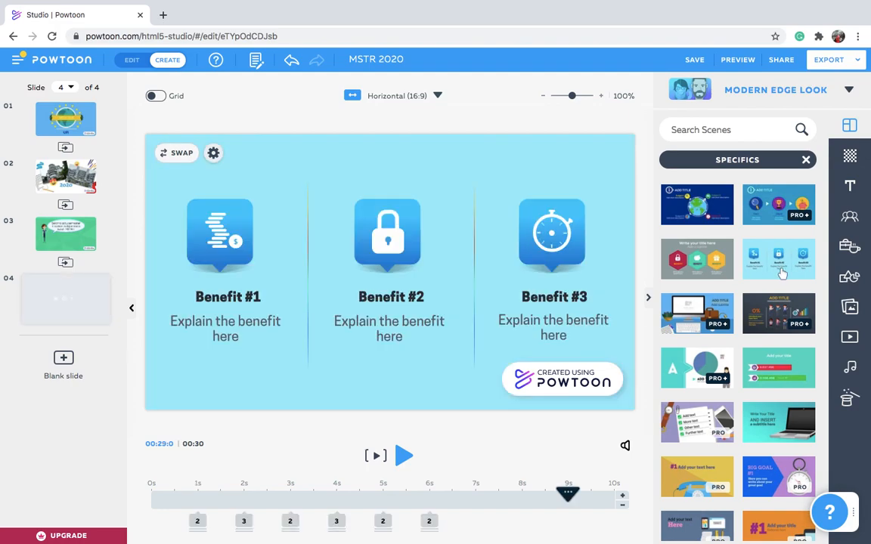
pyautogui.click(695, 276)
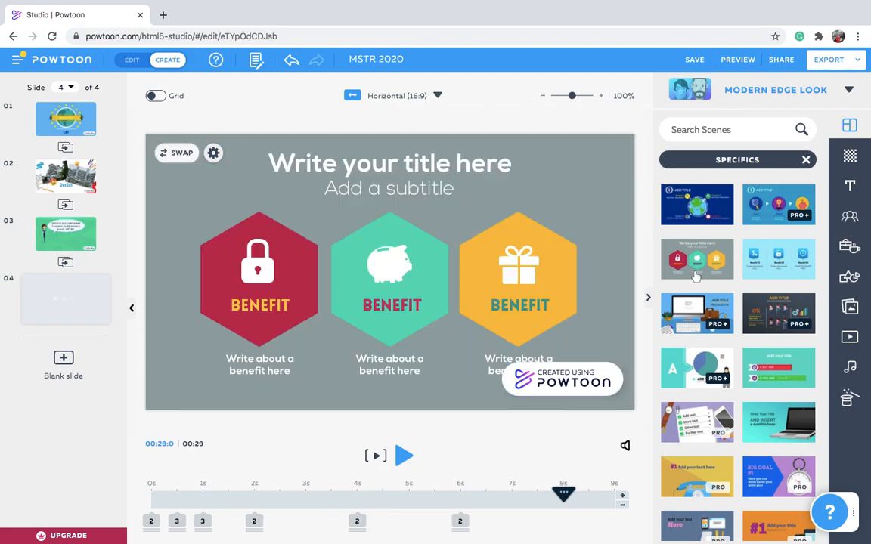
# - Replace slide 4's title placeholder with "Ada apa di MSTR ?"
pyautogui.click(411, 163)
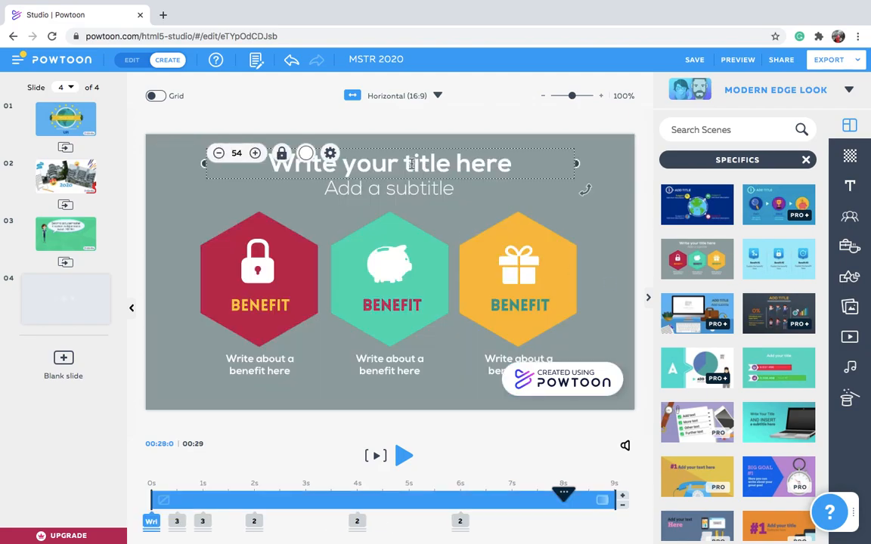
pyautogui.click(411, 164)
pyautogui.write('Apa')
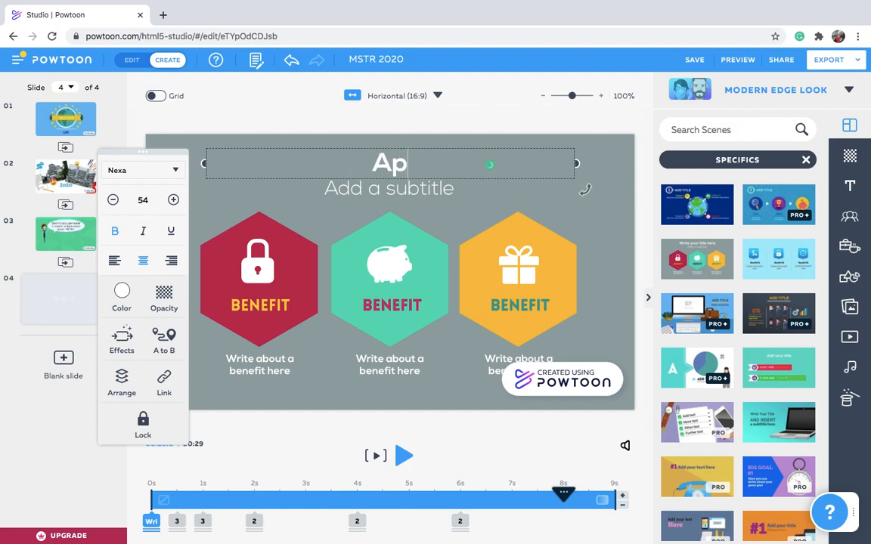
pyautogui.press('BackSpace')
pyautogui.press('BackSpace')
pyautogui.write('a')
pyautogui.press('BackSpace')
pyautogui.write('da apa d')
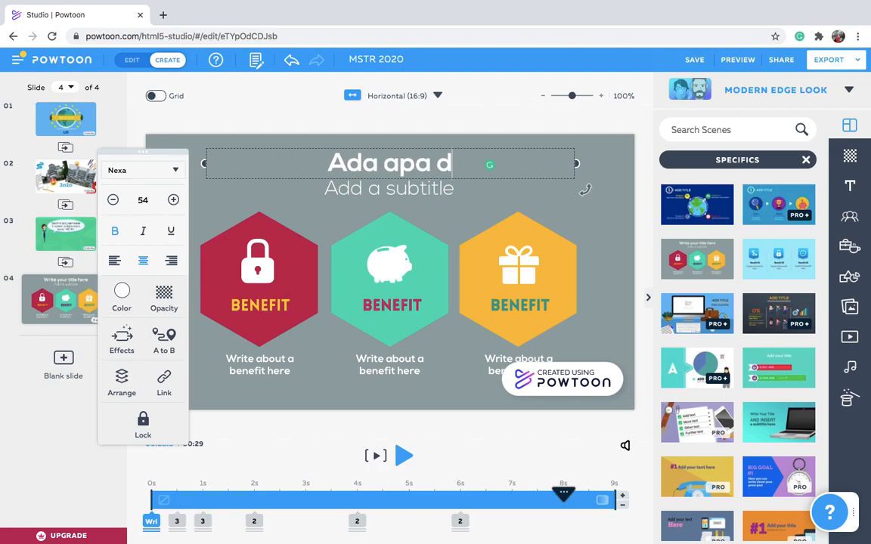
pyautogui.write('i MS')
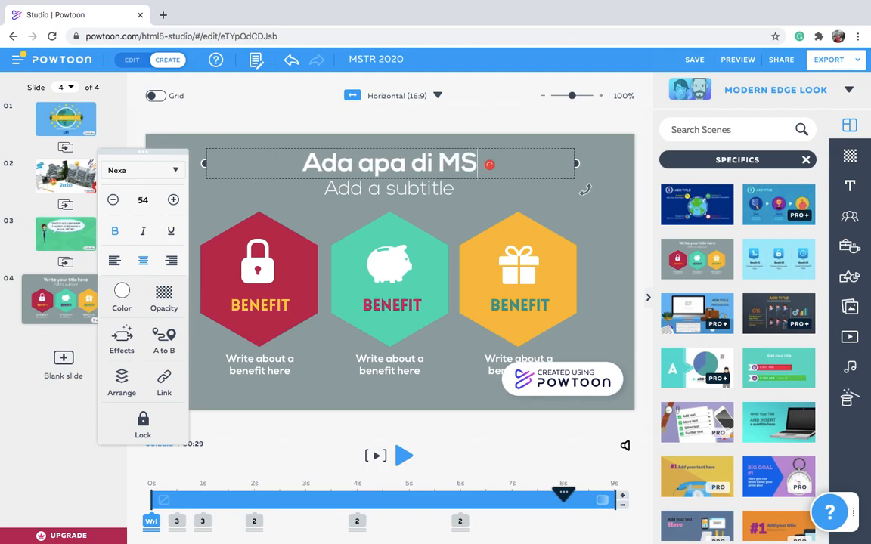
pyautogui.write('TR ?')
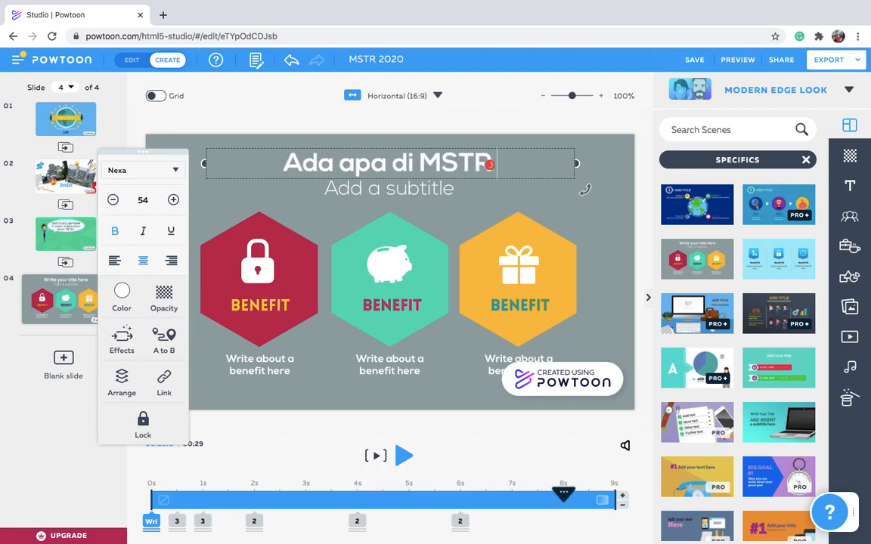
# - Clear the "Add a subtitle" placeholder beneath slide 4's title
pyautogui.click(439, 189)
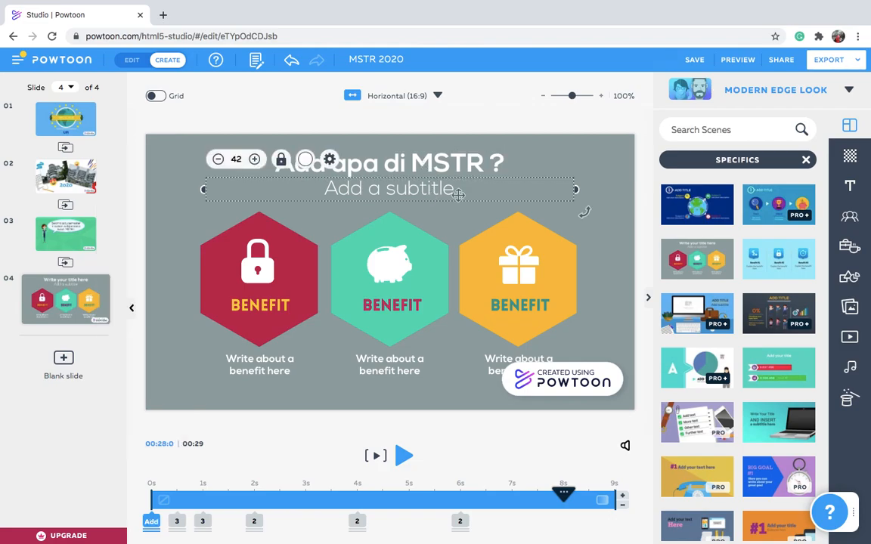
pyautogui.click(442, 198)
pyautogui.press('BackSpace')
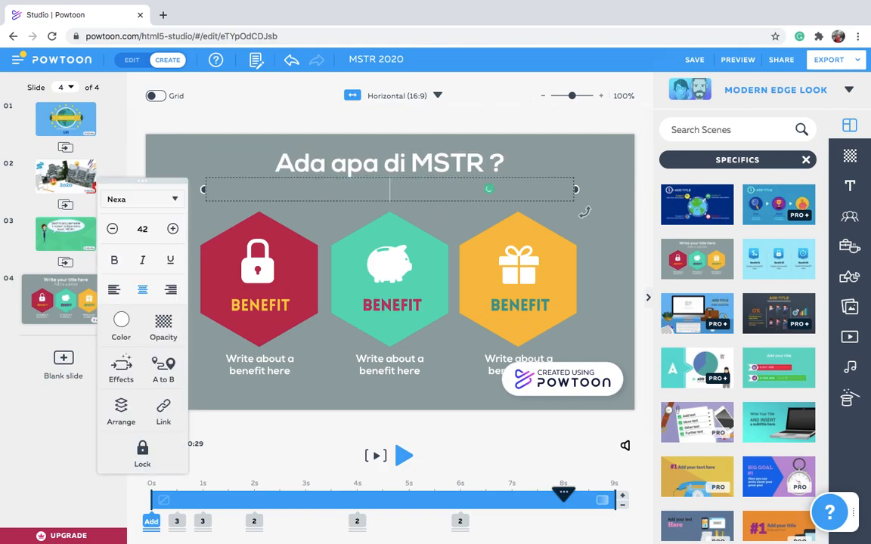
pyautogui.click(477, 202)
pyautogui.click(477, 205)
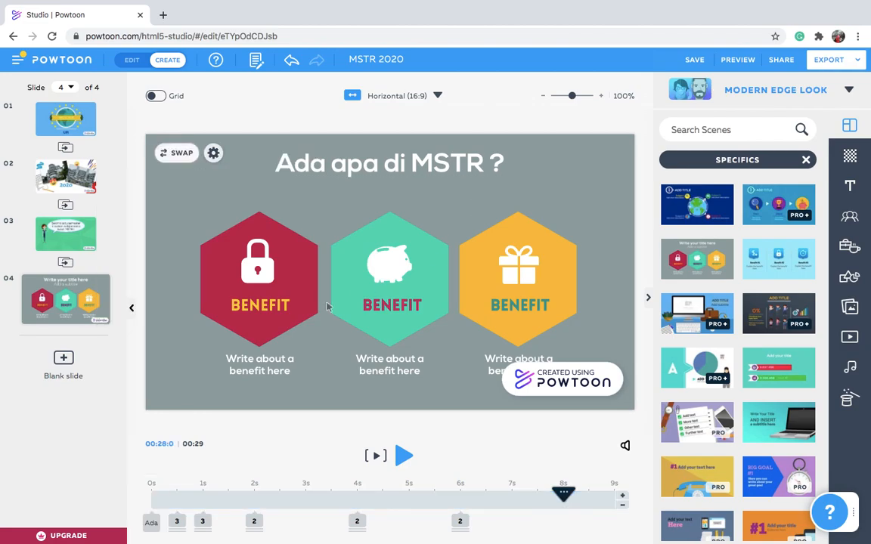
# - Relabel the red hexagon "SCIENCE" and the green hexagon "TECHNOLOGY"
pyautogui.click(268, 303)
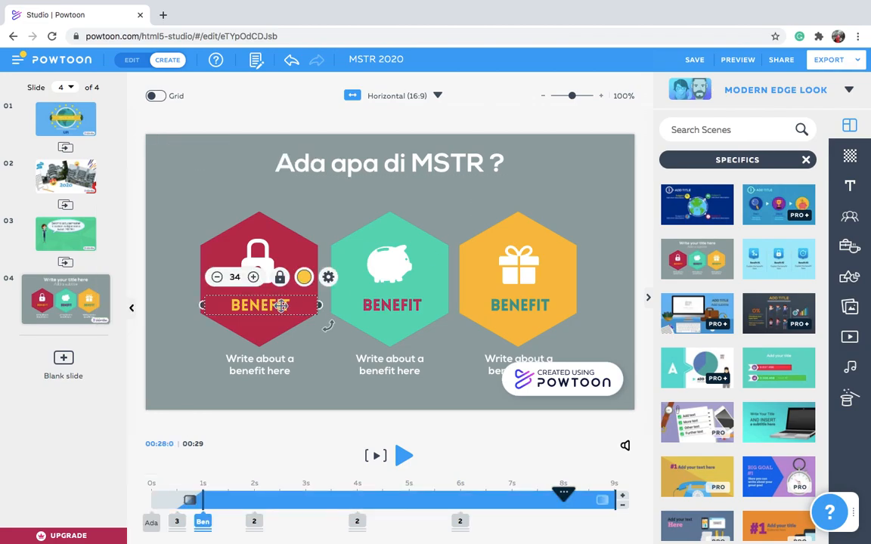
pyautogui.doubleClick(282, 305)
pyautogui.write('SCIENCE')
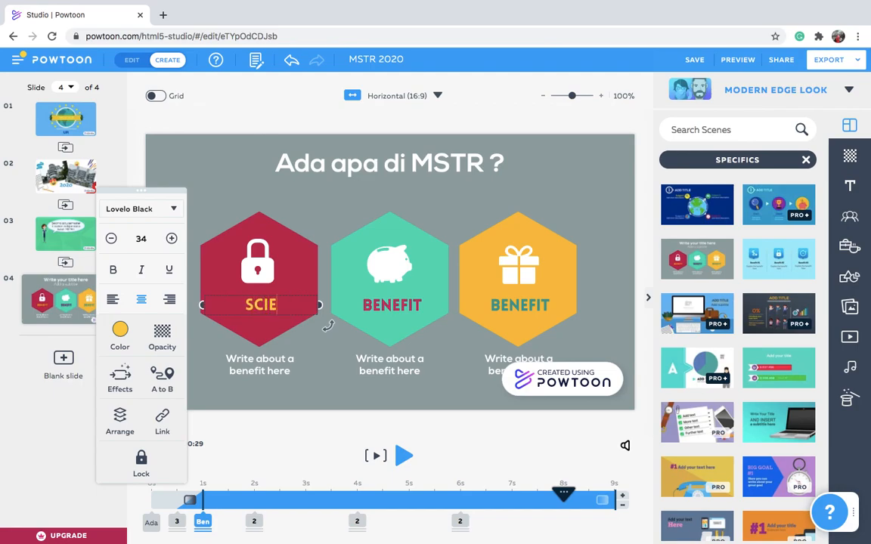
pyautogui.click(385, 306)
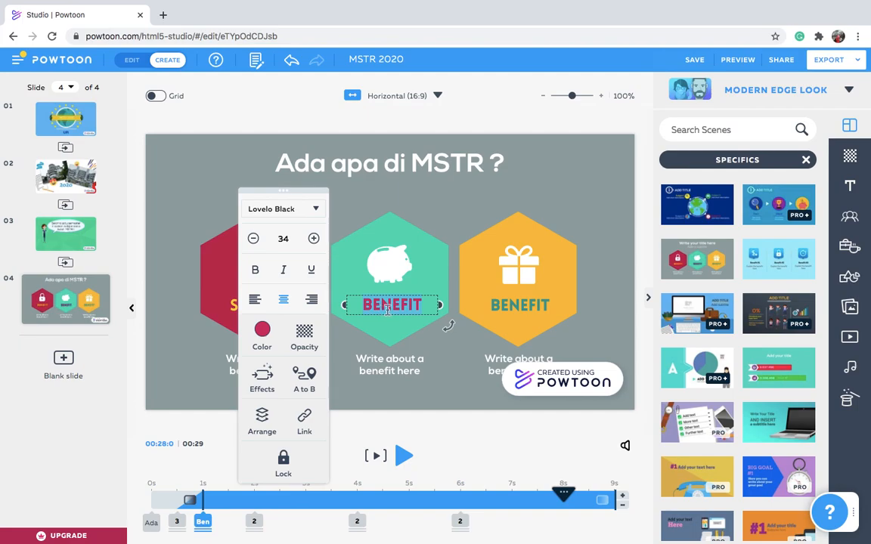
pyautogui.write('TECH')
pyautogui.write('LO')
pyautogui.press('BackSpace')
pyautogui.press('BackSpace')
pyautogui.write('NOLOGY')
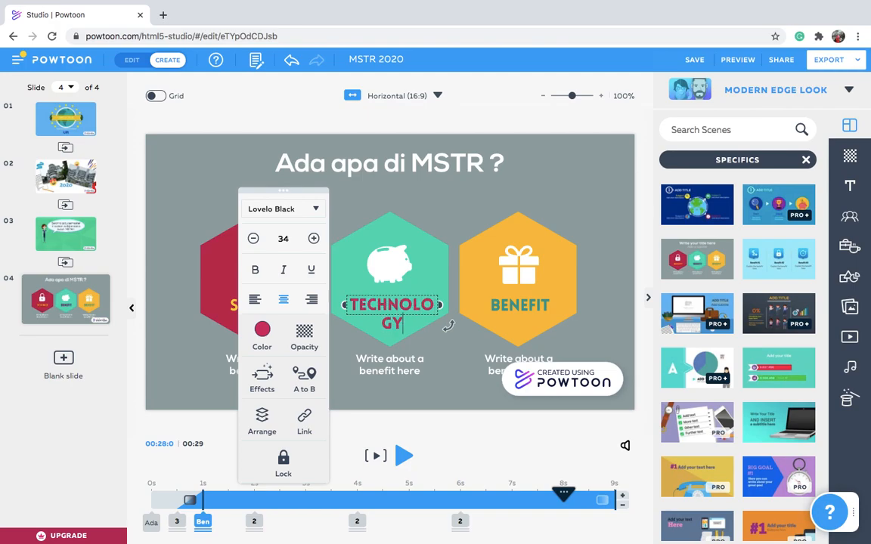
# - Relabel the yellow hexagon "SOCIETY" and leave text editing
pyautogui.click(507, 304)
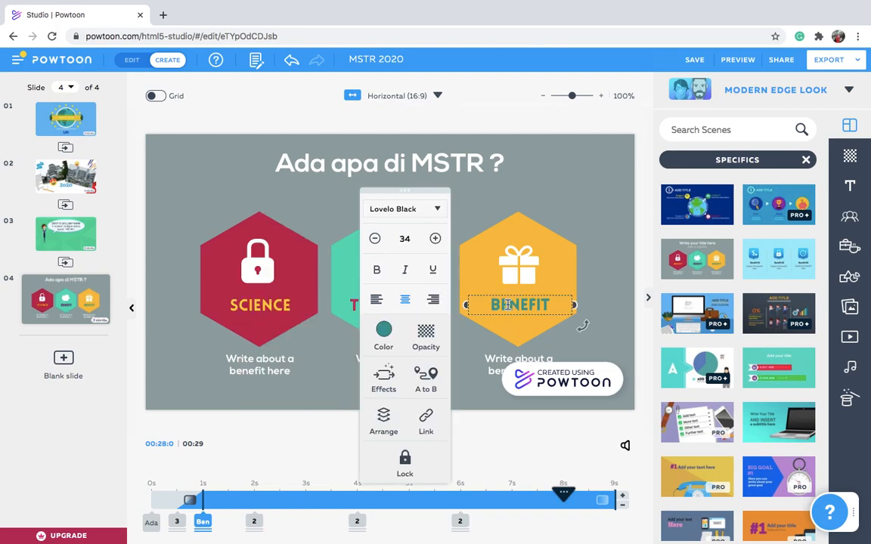
pyautogui.write('A')
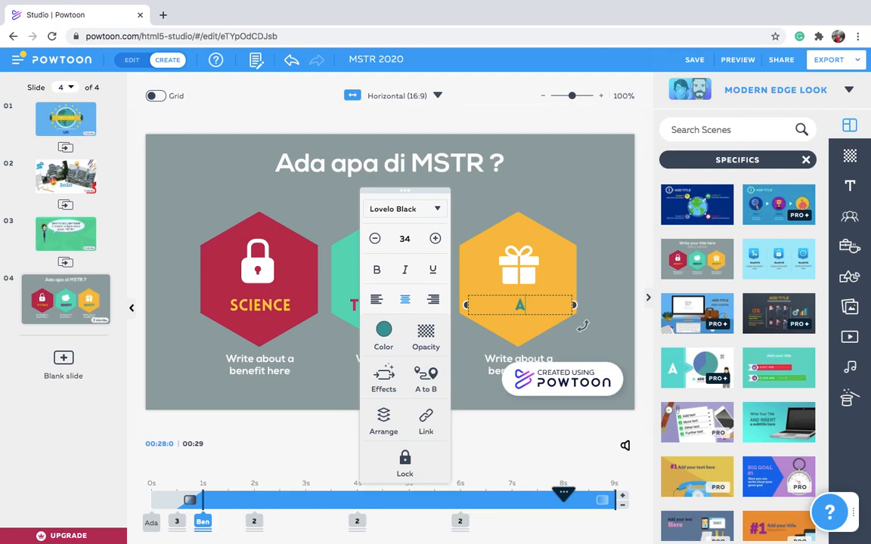
pyautogui.write('OCIETY')
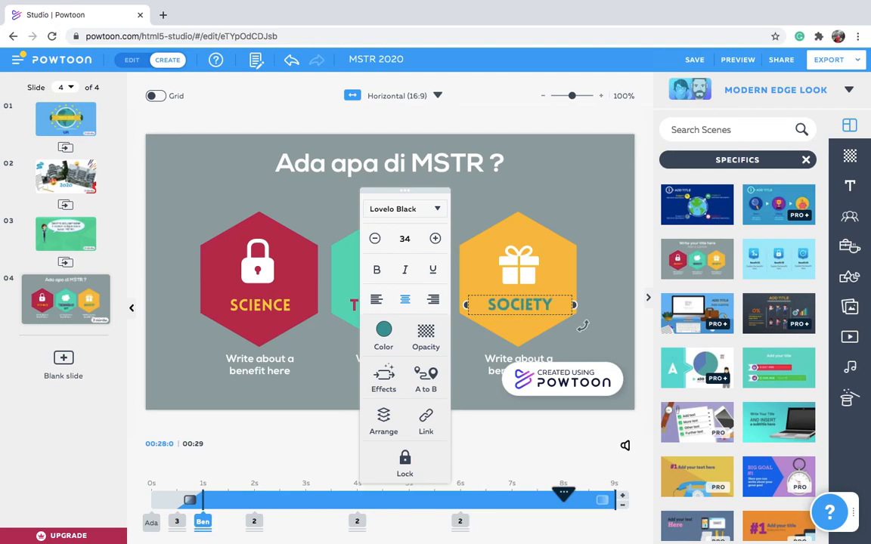
pyautogui.click(623, 285)
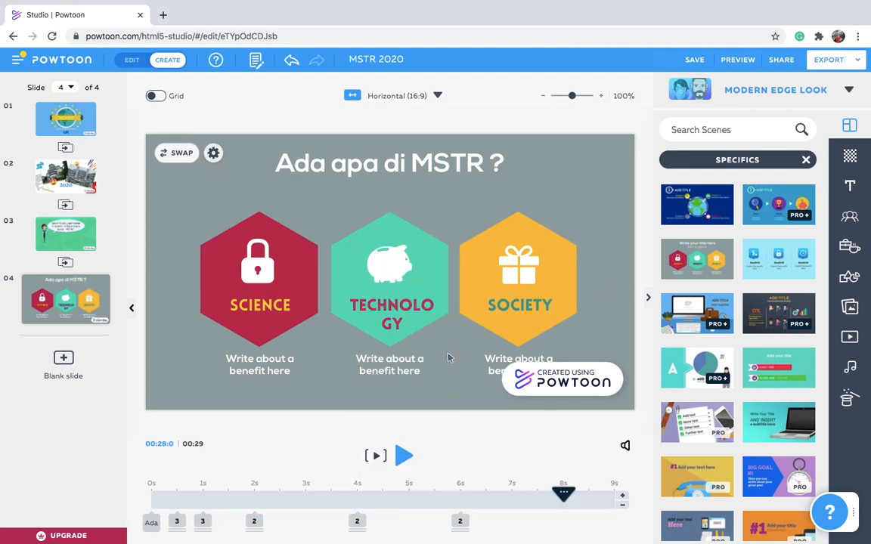
# - Delete the three "Write about a benefit here" captions below the hexagons
pyautogui.click(406, 366)
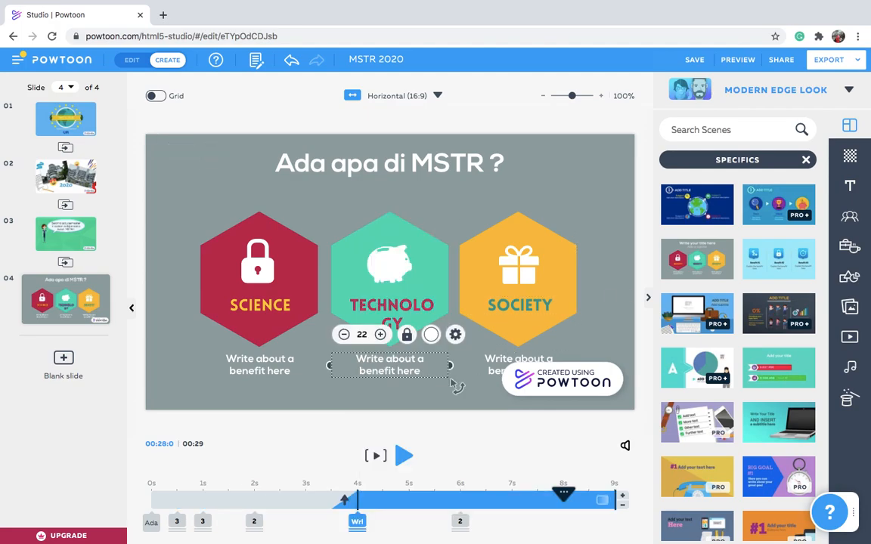
pyautogui.press('Delete')
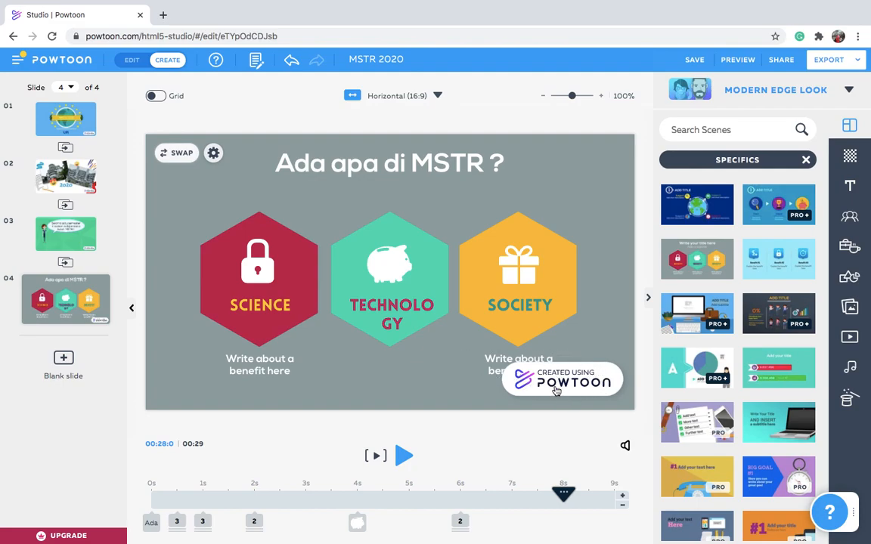
pyautogui.click(493, 360)
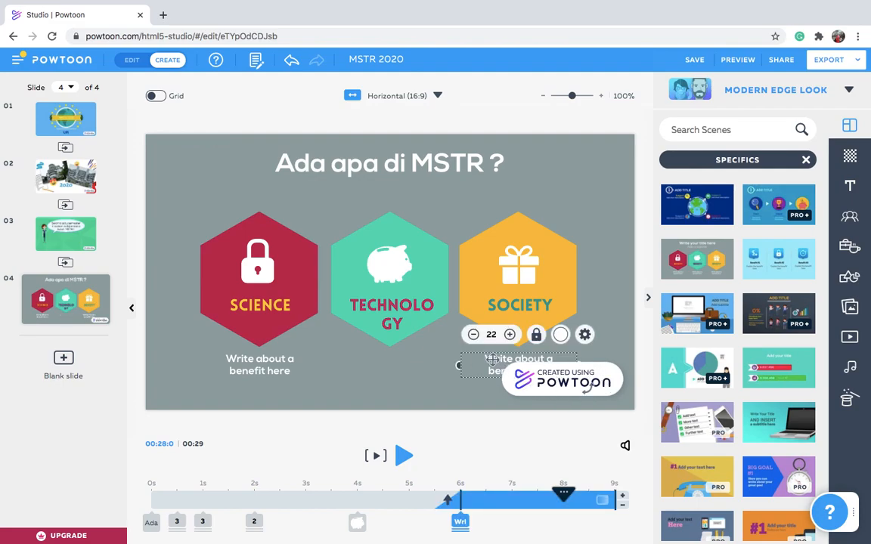
pyautogui.press('Delete')
pyautogui.click(276, 360)
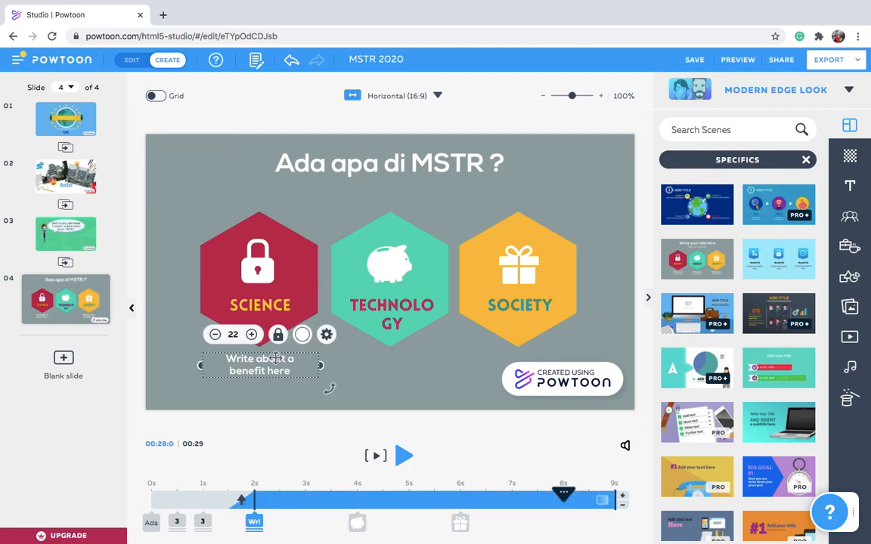
pyautogui.press('Delete')
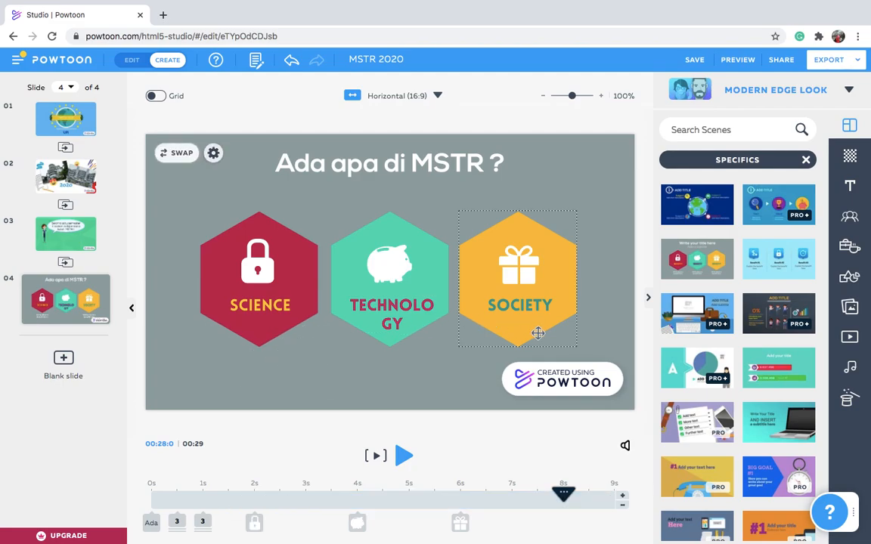
# - Delete the padlock, piggy bank and gift icons from the three hexagons on slide 4
pyautogui.click(270, 274)
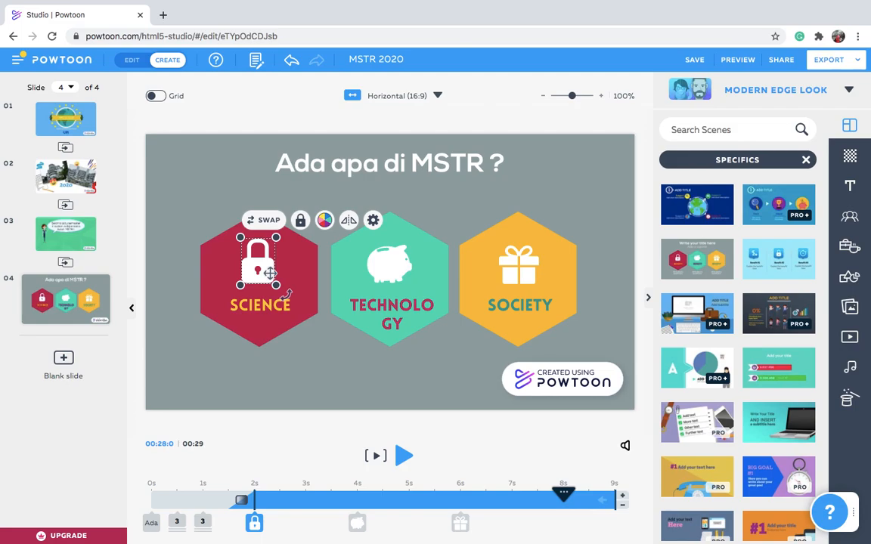
pyautogui.press('Delete')
pyautogui.click(392, 269)
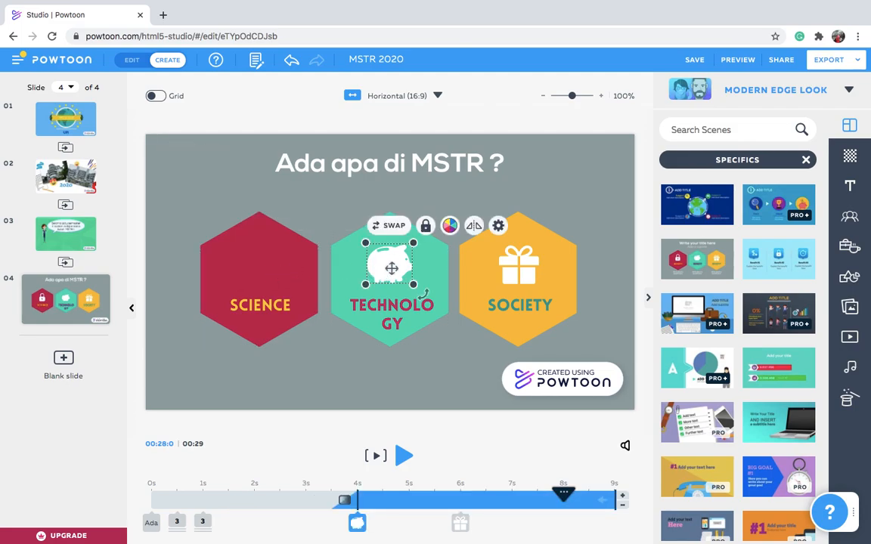
pyautogui.press('Delete')
pyautogui.click(516, 263)
pyautogui.press('Delete')
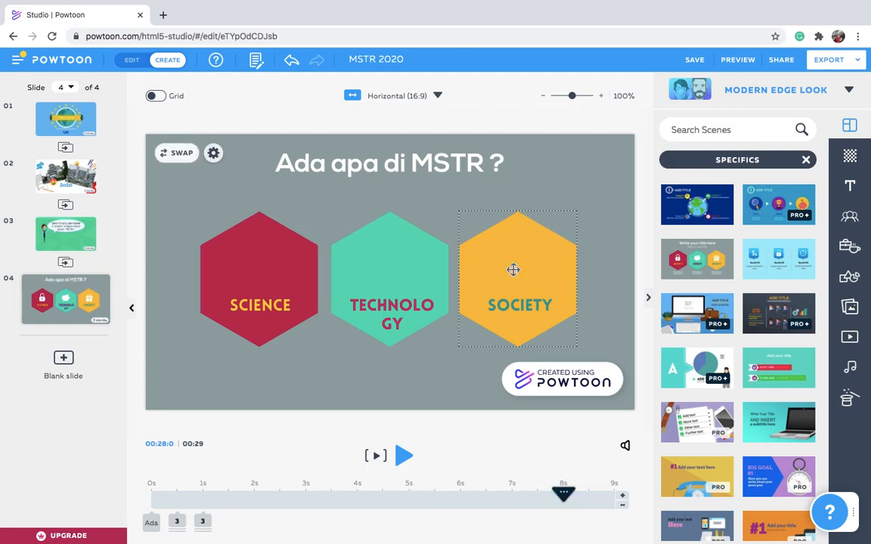
# - Insert the uploaded science flasks image, shrink it and center it above the SCIENCE label in the red hexagon
pyautogui.click(235, 247)
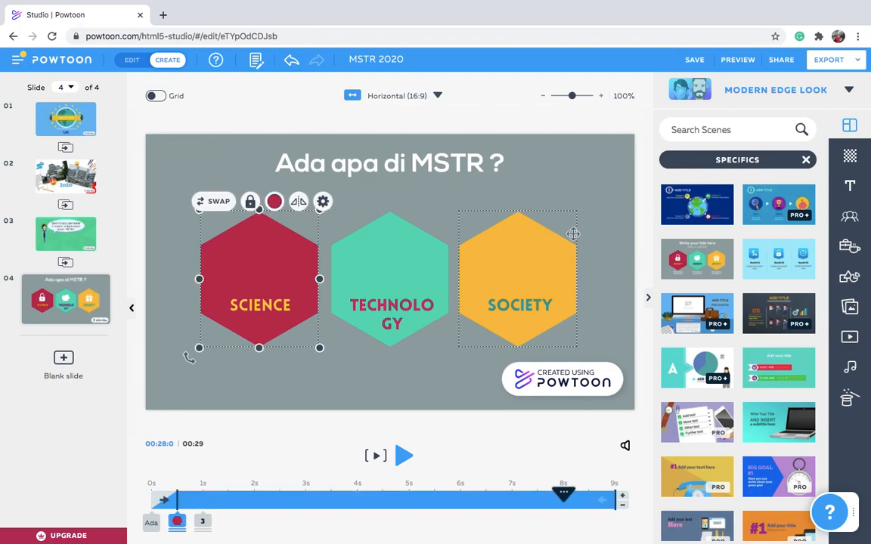
pyautogui.click(851, 307)
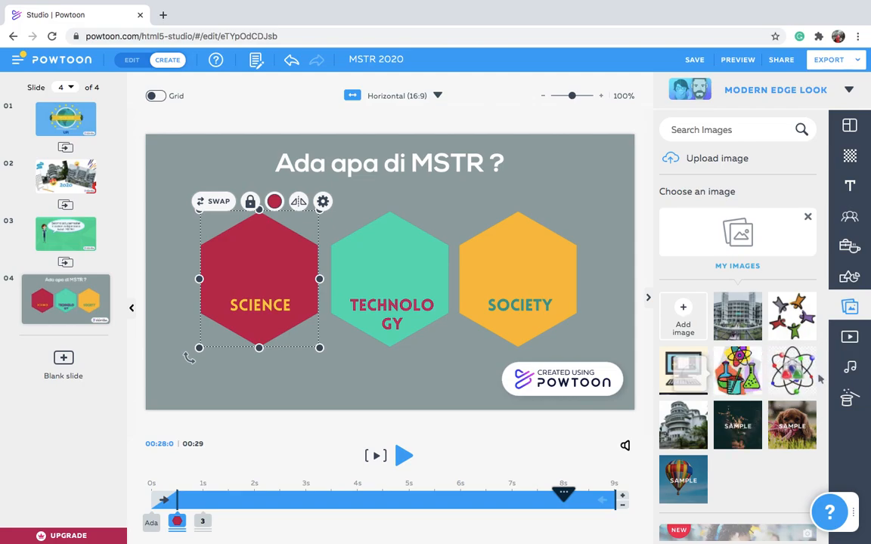
pyautogui.click(740, 370)
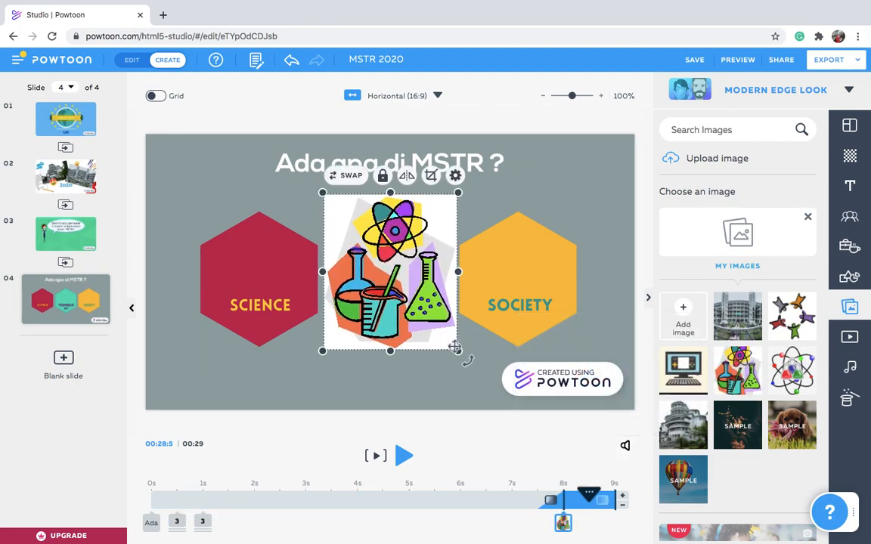
pyautogui.moveTo(458, 350); pyautogui.dragTo(396, 278)
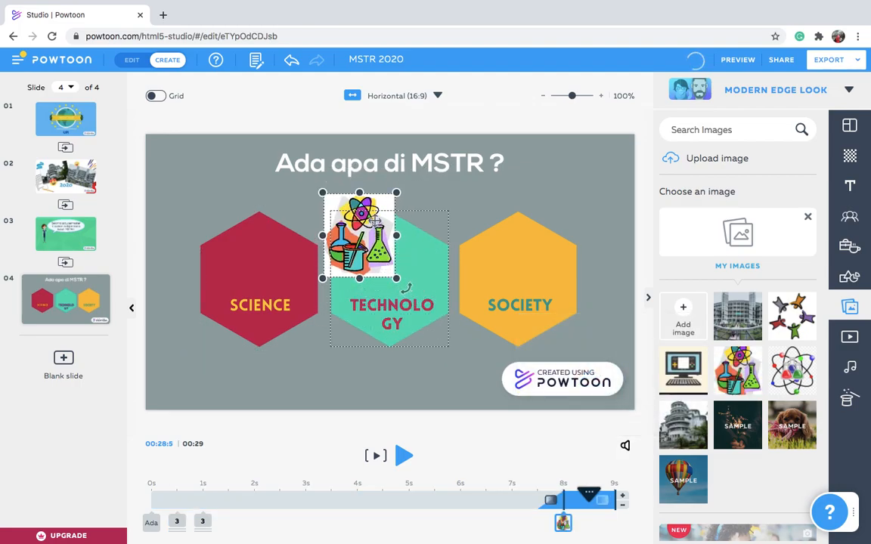
pyautogui.moveTo(360, 201); pyautogui.dragTo(262, 225)
pyautogui.moveTo(299, 303); pyautogui.dragTo(270, 268)
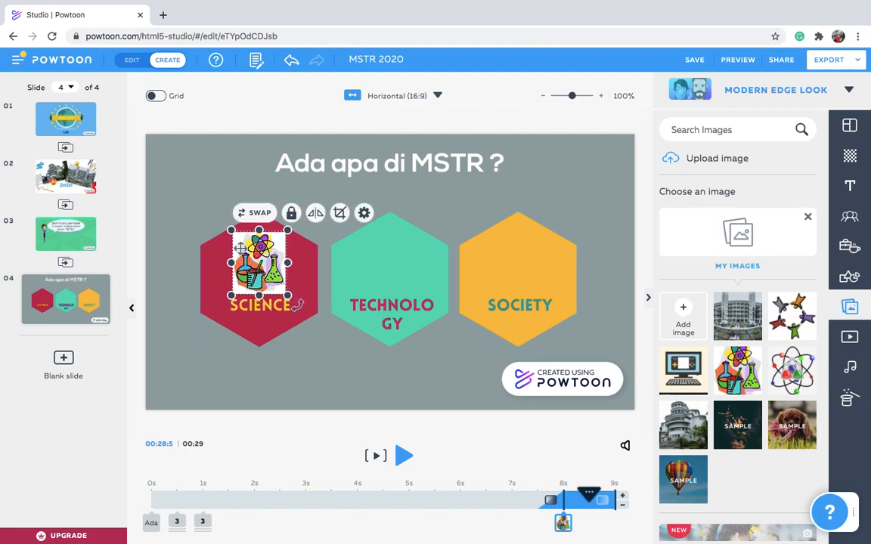
pyautogui.moveTo(233, 231)
pyautogui.mouseDown()
pyautogui.moveTo(198, 193)
pyautogui.moveTo(238, 239)
pyautogui.mouseUp()
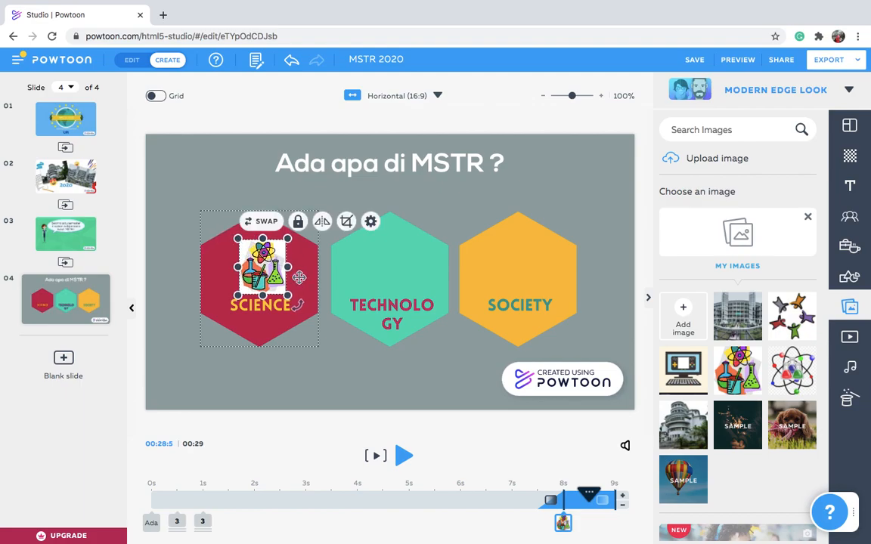
pyautogui.click(402, 270)
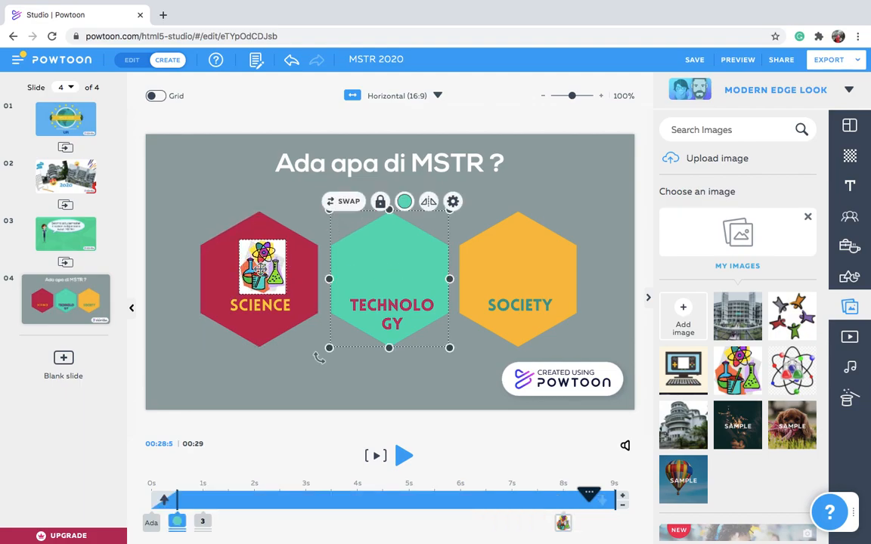
pyautogui.click(261, 265)
pyautogui.moveTo(261, 264); pyautogui.dragTo(258, 264)
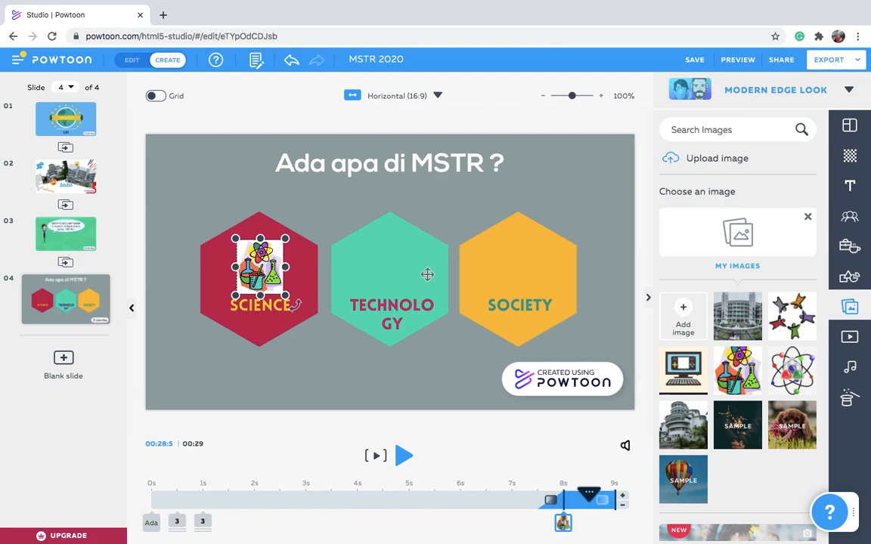
# - Insert the uploaded computer image, crop off its margins and watermark strip, and shrink it above the TECHNOLOGY label in the green hexagon
pyautogui.click(402, 266)
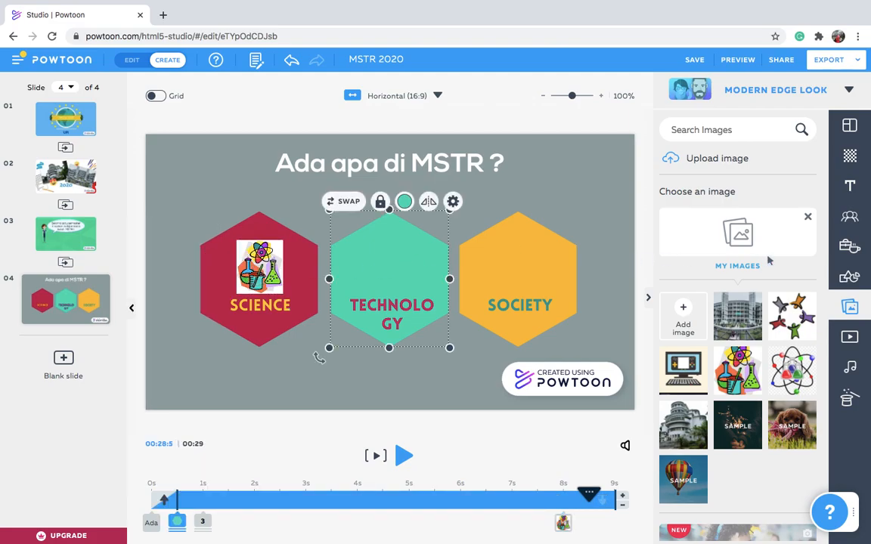
pyautogui.moveTo(691, 376); pyautogui.dragTo(469, 302)
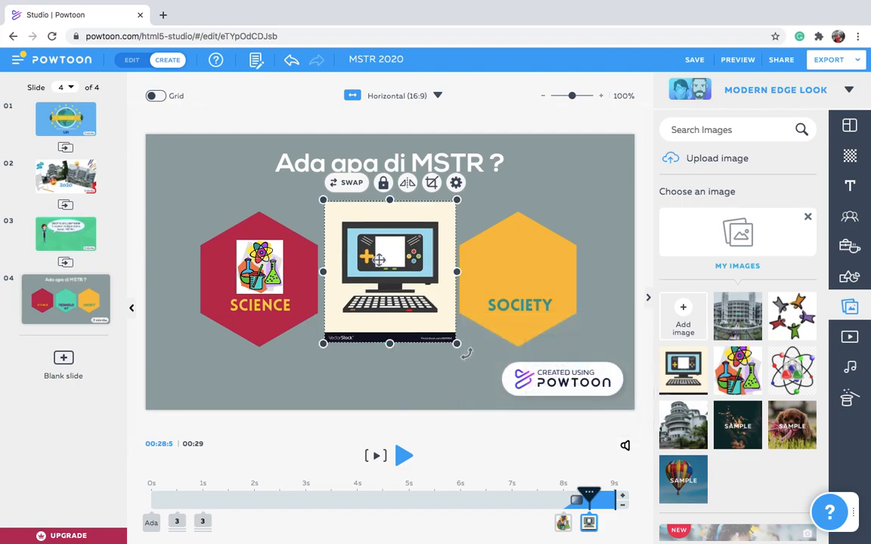
pyautogui.click(431, 183)
pyautogui.moveTo(456, 343); pyautogui.dragTo(443, 321)
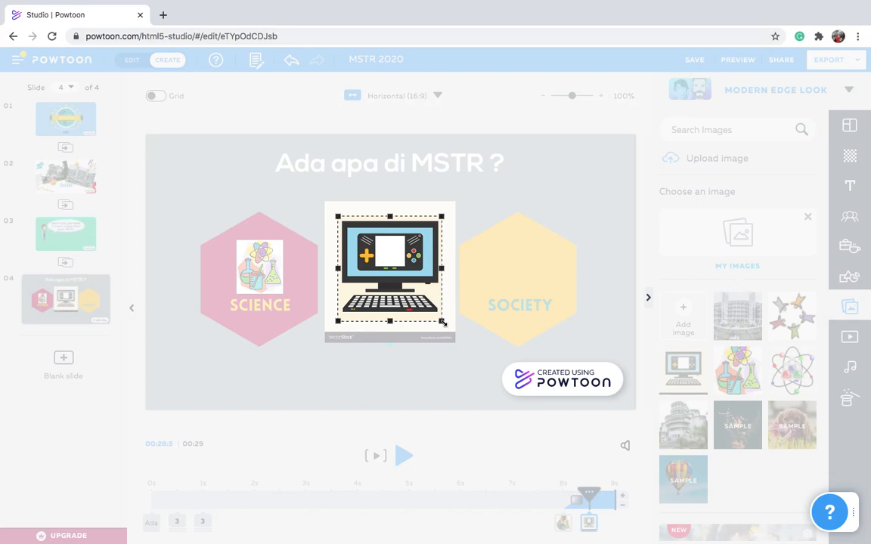
pyautogui.press('Return')
pyautogui.moveTo(443, 323); pyautogui.dragTo(401, 256)
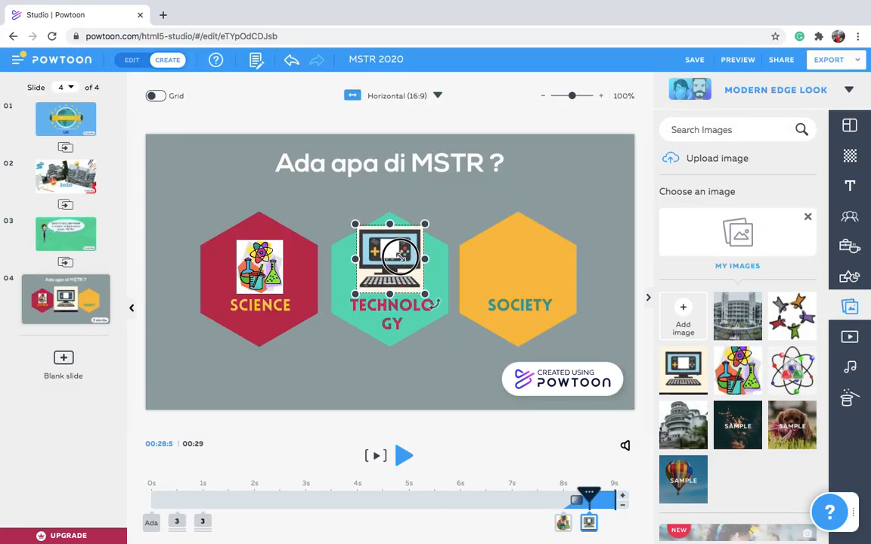
pyautogui.moveTo(356, 221)
pyautogui.mouseDown()
pyautogui.moveTo(363, 238)
pyautogui.moveTo(354, 237)
pyautogui.moveTo(362, 237)
pyautogui.mouseUp()
# - Insert the uploaded image of the circle of people and shrink it to sit above the SOCIETY label in the yellow hexagon
pyautogui.click(530, 264)
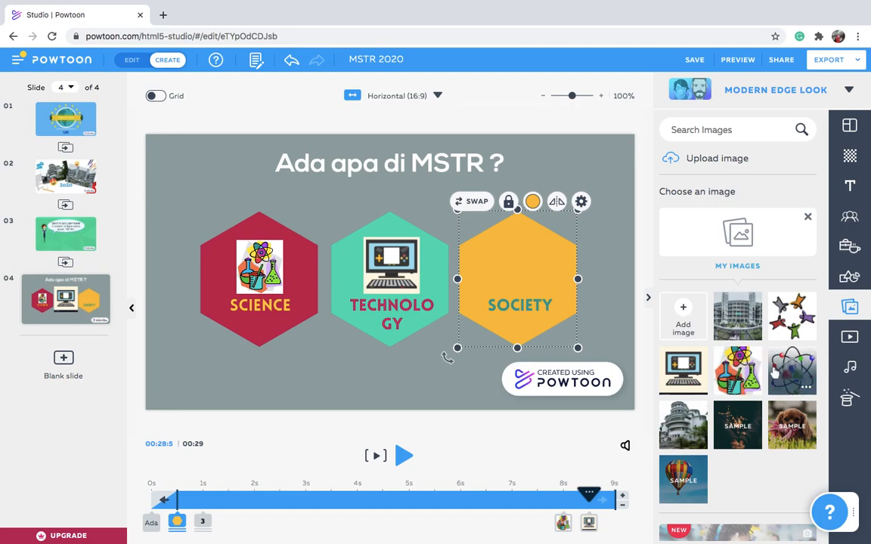
pyautogui.click(794, 316)
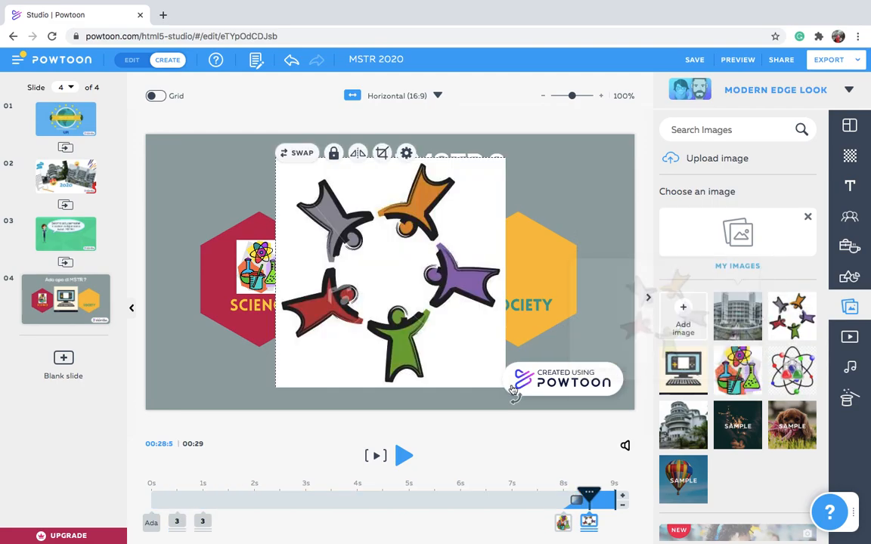
pyautogui.moveTo(507, 157); pyautogui.dragTo(513, 270)
pyautogui.moveTo(481, 221); pyautogui.dragTo(488, 231)
pyautogui.moveTo(518, 262); pyautogui.dragTo(522, 262)
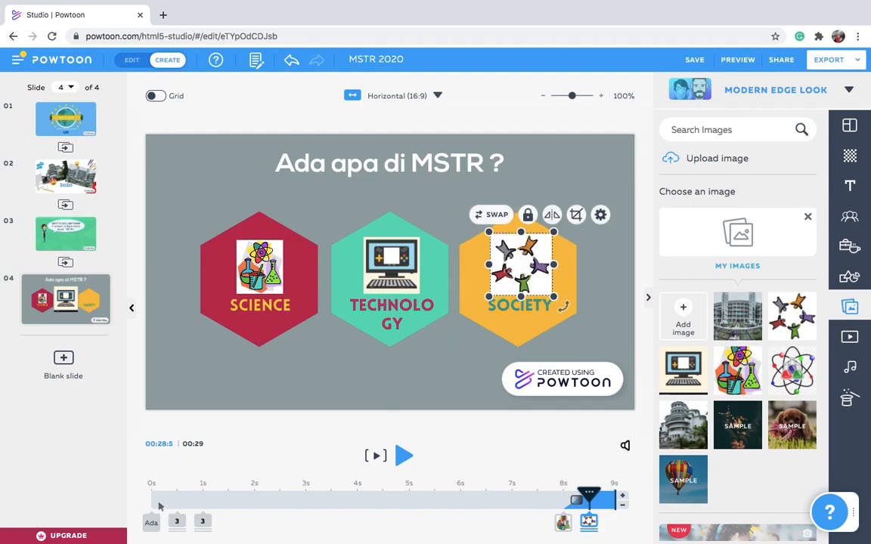
# - Play slide 4 from its start to check when the hexagons and images appear
pyautogui.moveTo(589, 496); pyautogui.dragTo(539, 493)
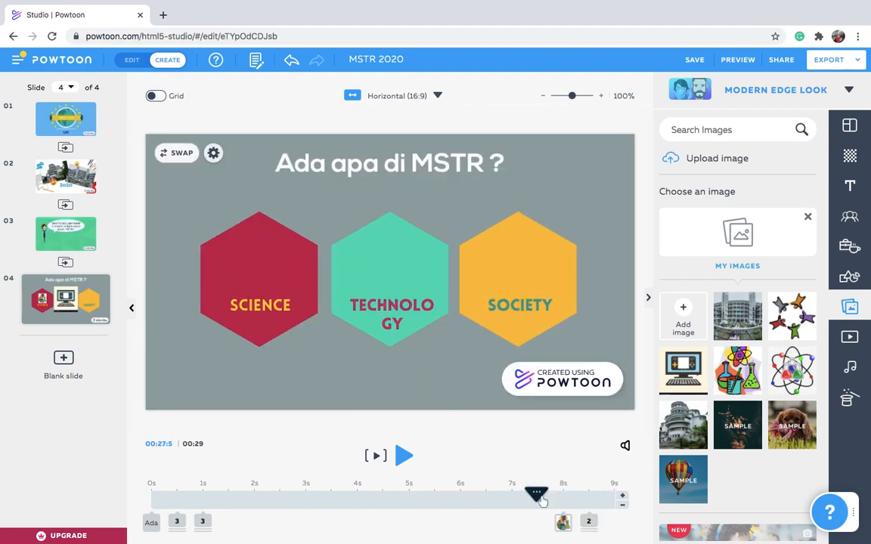
pyautogui.moveTo(463, 490); pyautogui.dragTo(151, 496)
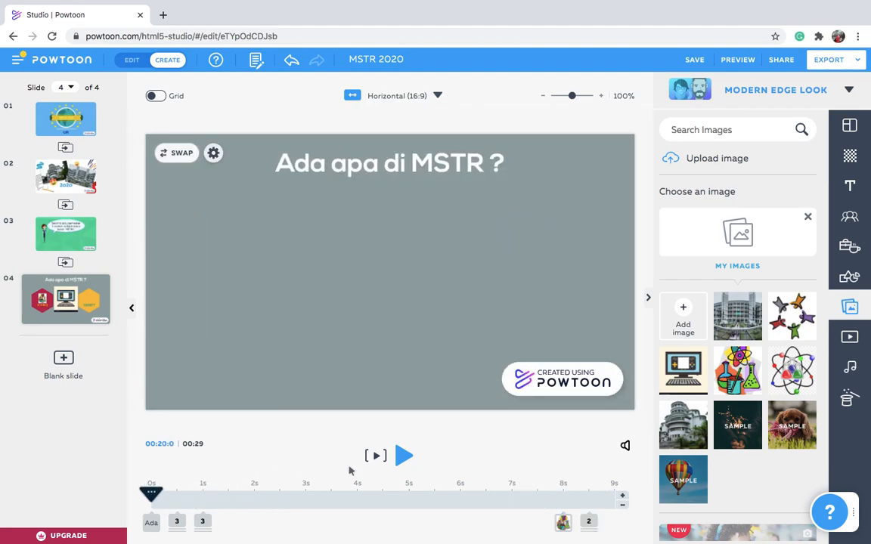
pyautogui.click(405, 455)
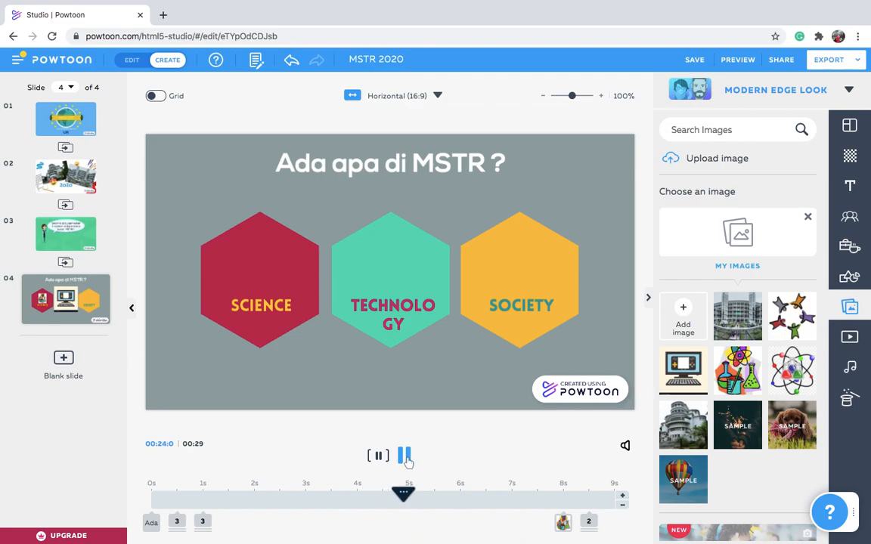
pyautogui.click(404, 455)
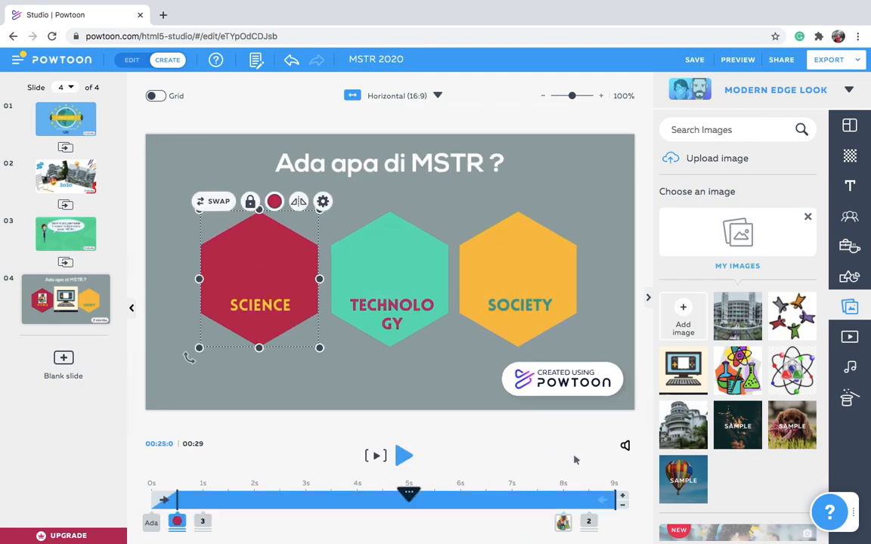
# - Move the science image's entrance on slide 4's timeline to 2 s
pyautogui.click(591, 524)
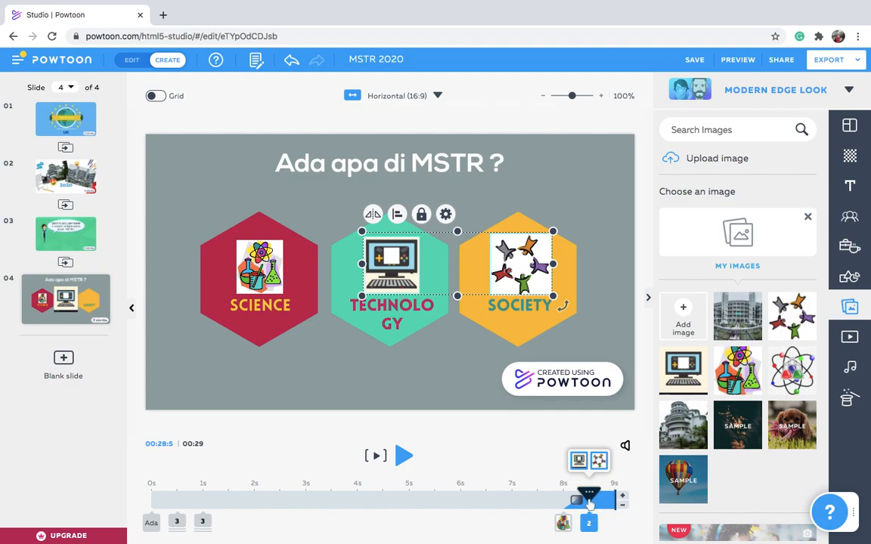
pyautogui.moveTo(585, 491); pyautogui.dragTo(434, 495)
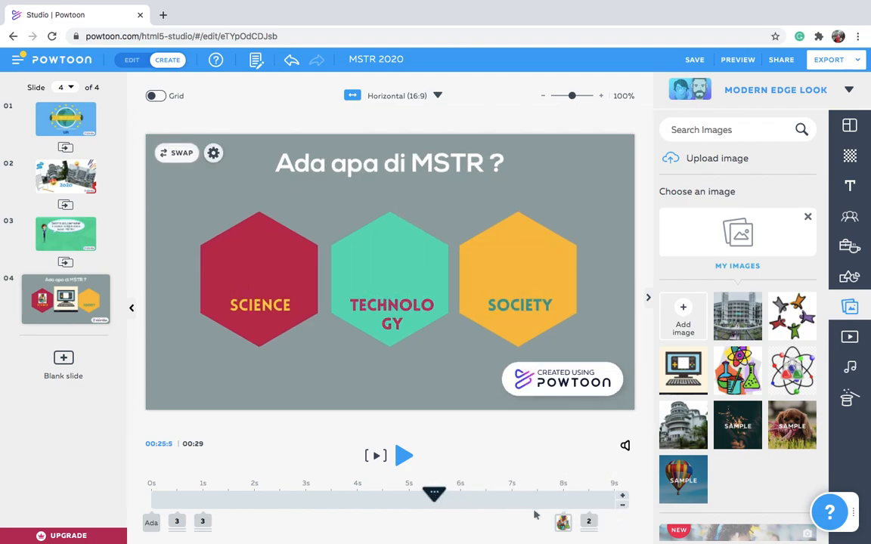
pyautogui.click(564, 523)
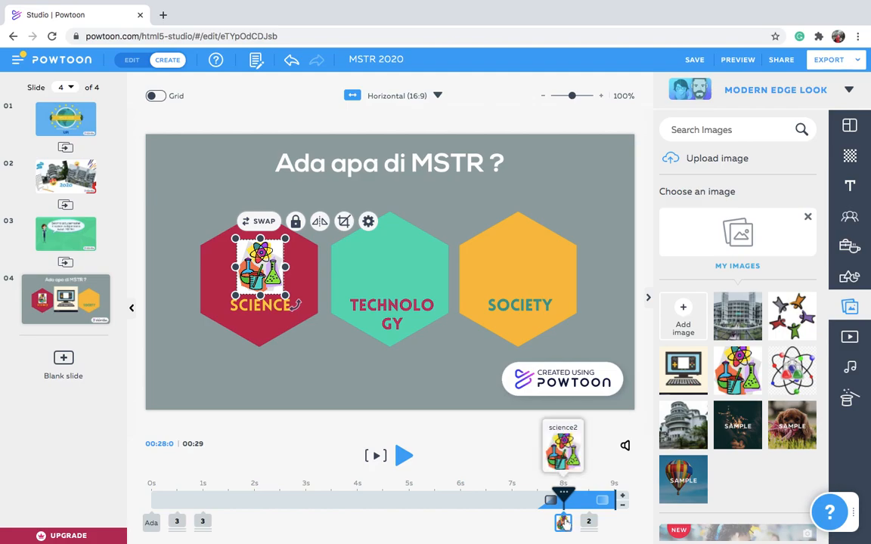
pyautogui.moveTo(563, 493); pyautogui.dragTo(264, 524)
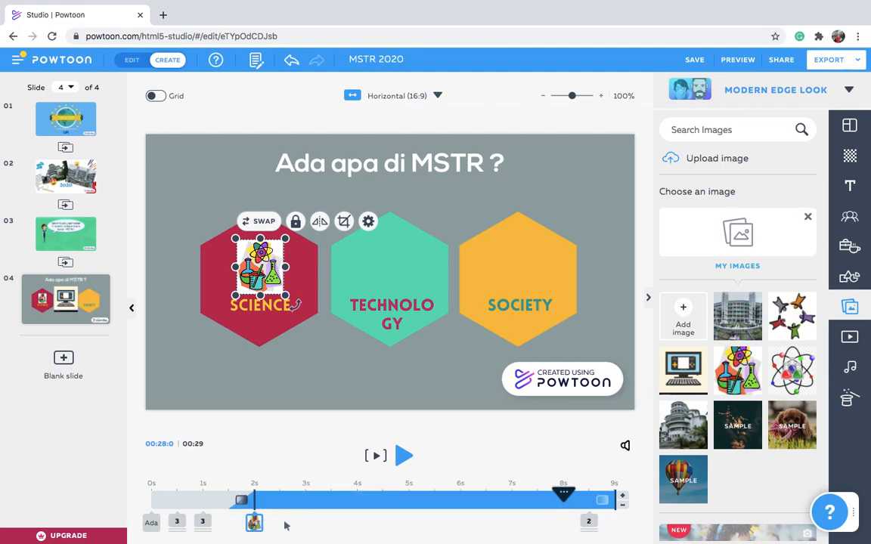
# - Separate the other two images' entrances on the timeline, placing the computer at 3.5 s and the circle of people at 5 s
pyautogui.click(397, 266)
pyautogui.click(589, 527)
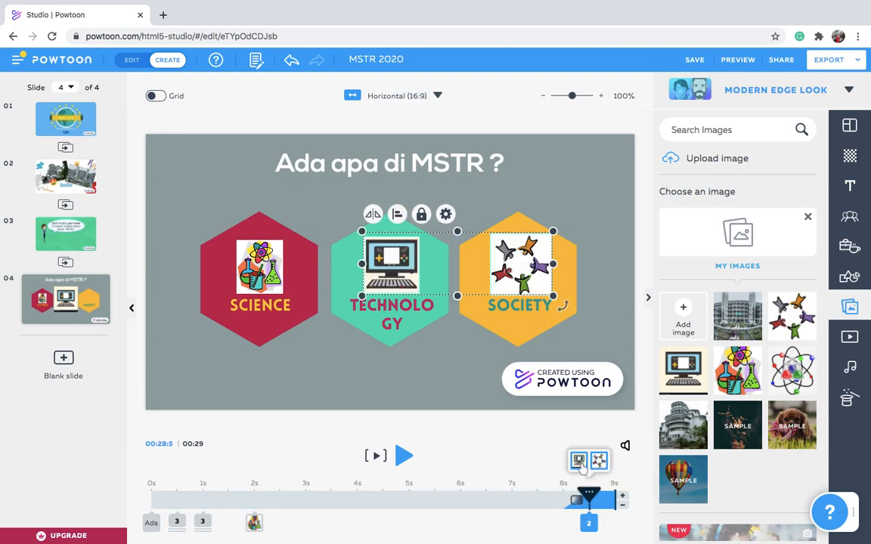
pyautogui.click(579, 460)
pyautogui.moveTo(589, 522); pyautogui.dragTo(331, 514)
pyautogui.click(412, 535)
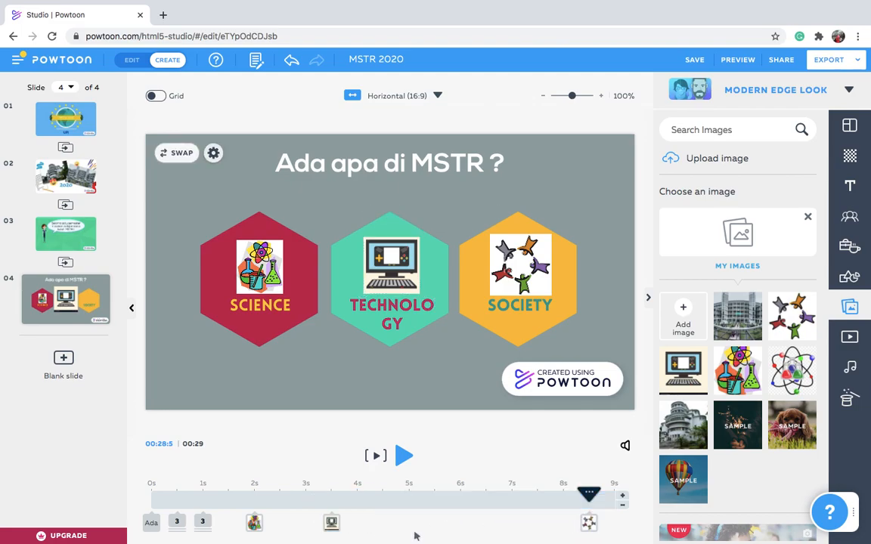
pyautogui.moveTo(589, 527); pyautogui.dragTo(409, 527)
pyautogui.click(458, 541)
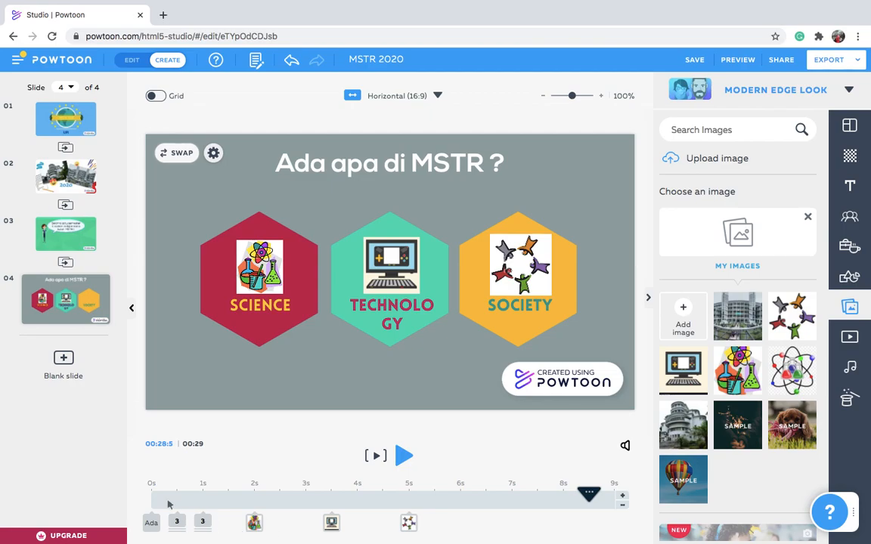
# - Replay slide 4 from the beginning to check the staggered image entrances
pyautogui.click(159, 501)
pyautogui.click(404, 456)
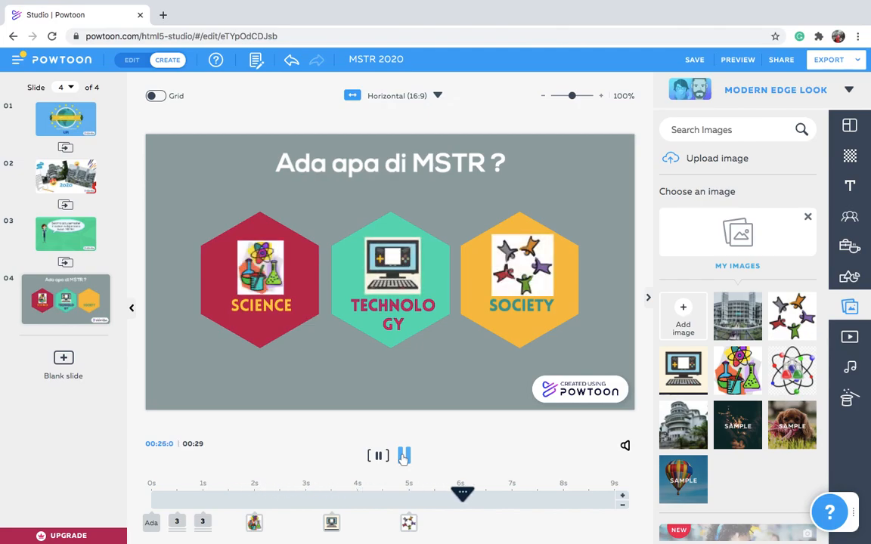
pyautogui.click(403, 457)
# - Widen the TECHNOLOGY text box so the word fits on one line, and center it in the green hexagon
pyautogui.click(380, 313)
pyautogui.moveTo(347, 314); pyautogui.dragTo(321, 316)
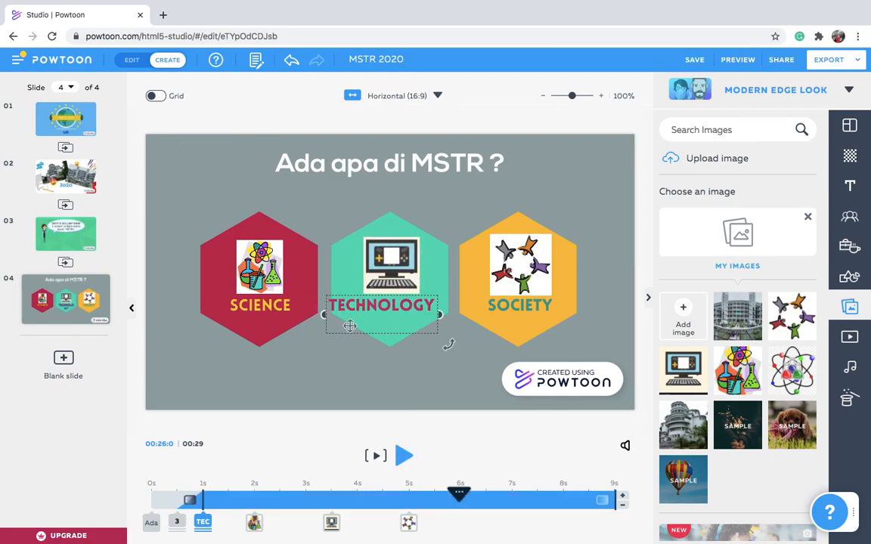
pyautogui.doubleClick(394, 314)
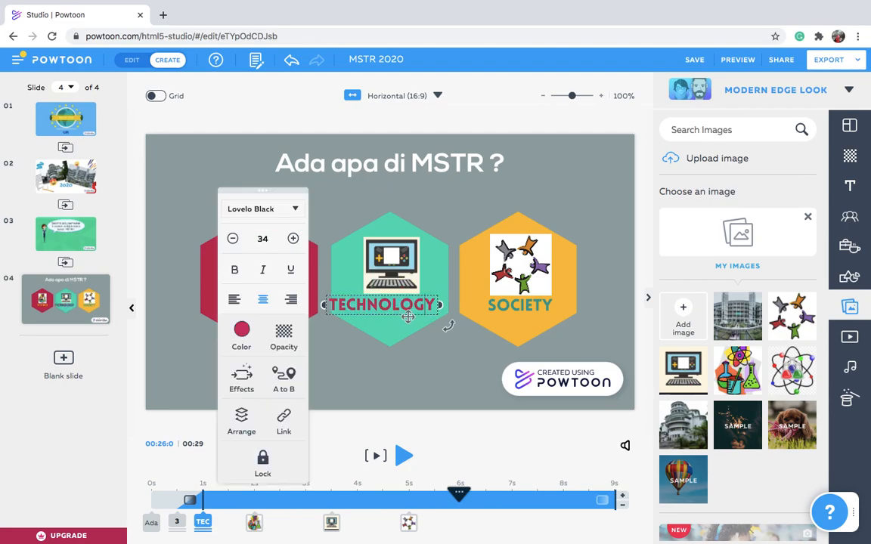
pyautogui.moveTo(408, 317); pyautogui.dragTo(415, 320)
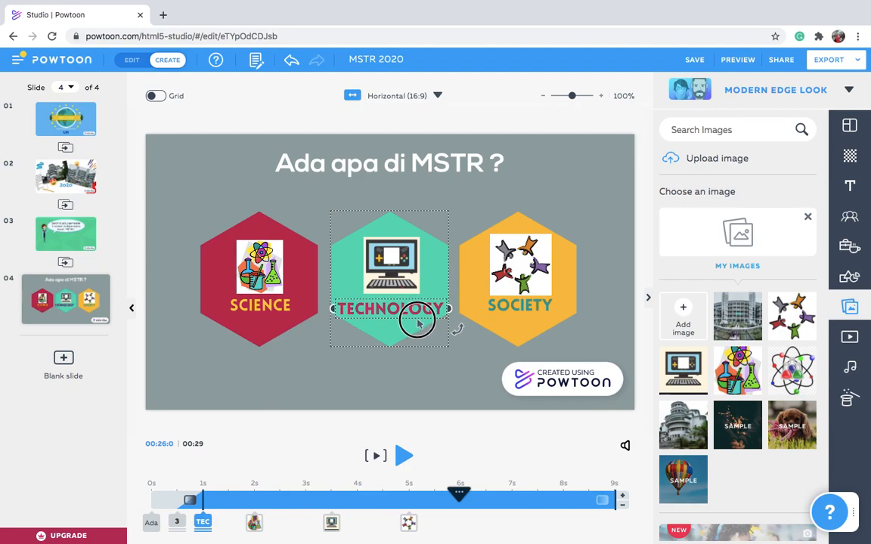
pyautogui.click(455, 360)
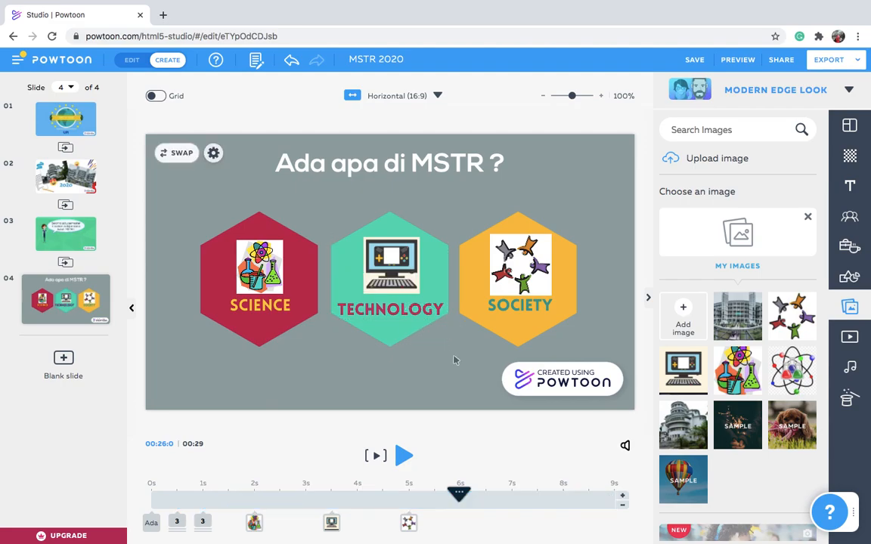
# - Add a blank slide after slide 4
pyautogui.click(63, 360)
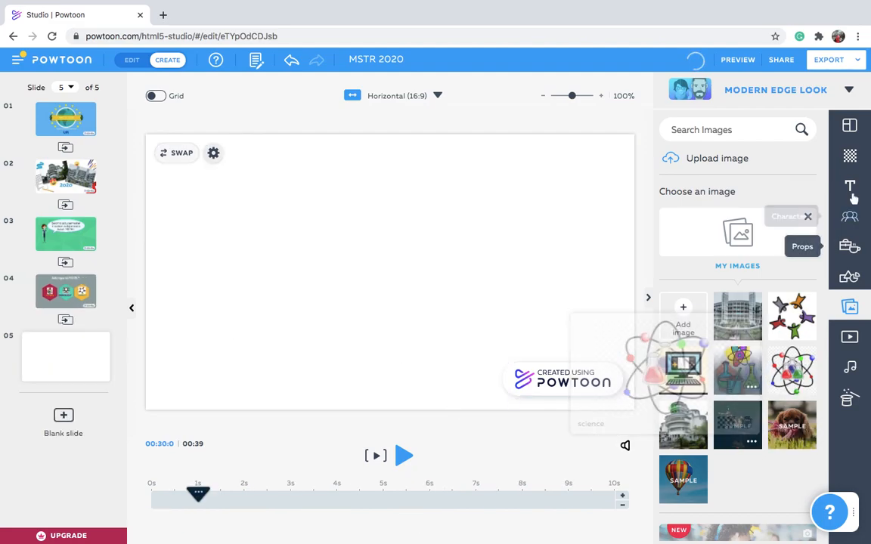
# - Fill the blank slide 5 with the grey megaphone "Worker's Name" scene from the Intros scene collection
pyautogui.click(850, 128)
pyautogui.scroll(-5, 744, 446)
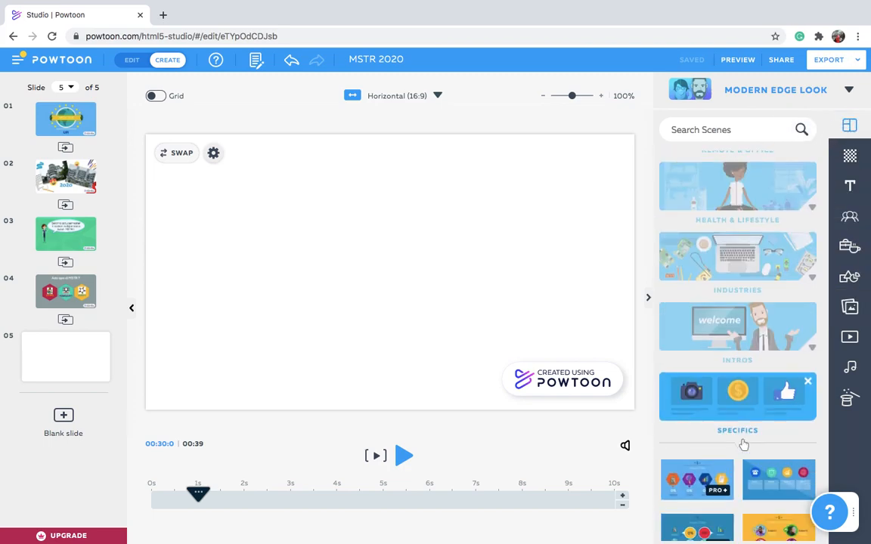
pyautogui.scroll(-10, 744, 446)
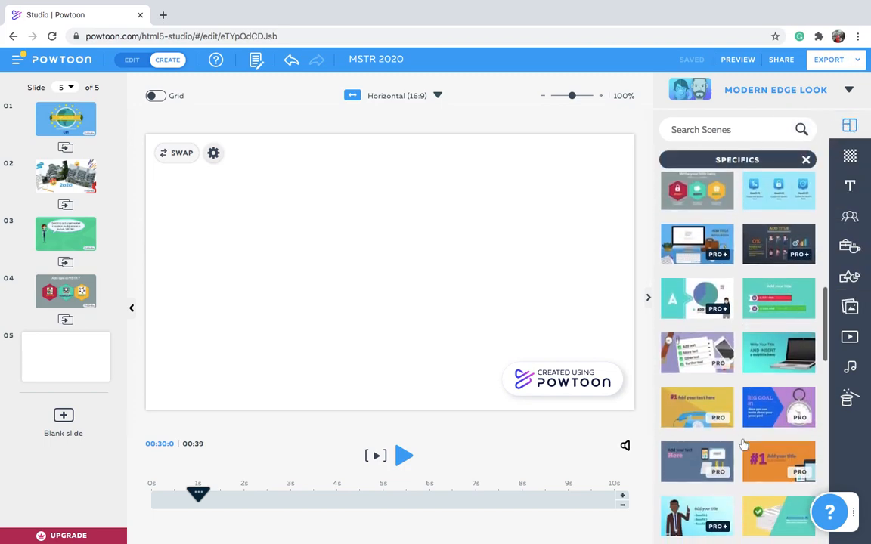
pyautogui.scroll(-3, 743, 443)
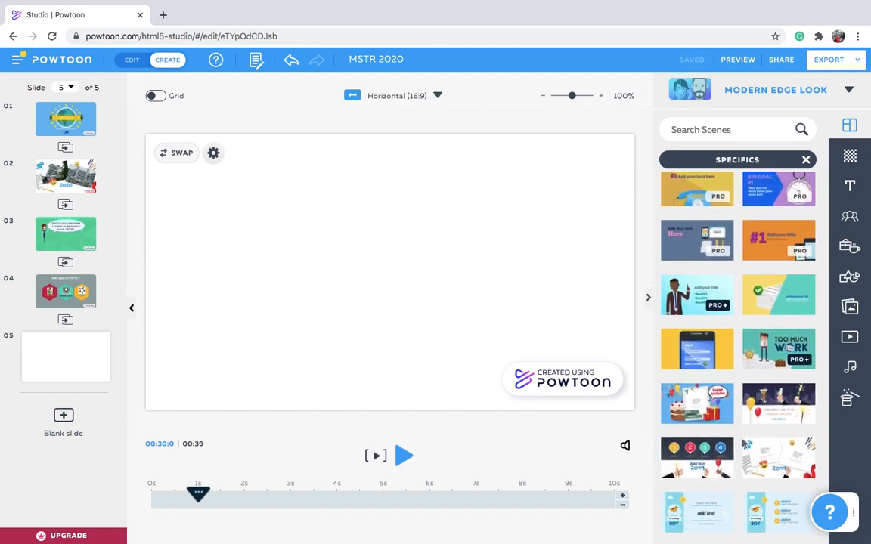
pyautogui.scroll(-6, 744, 446)
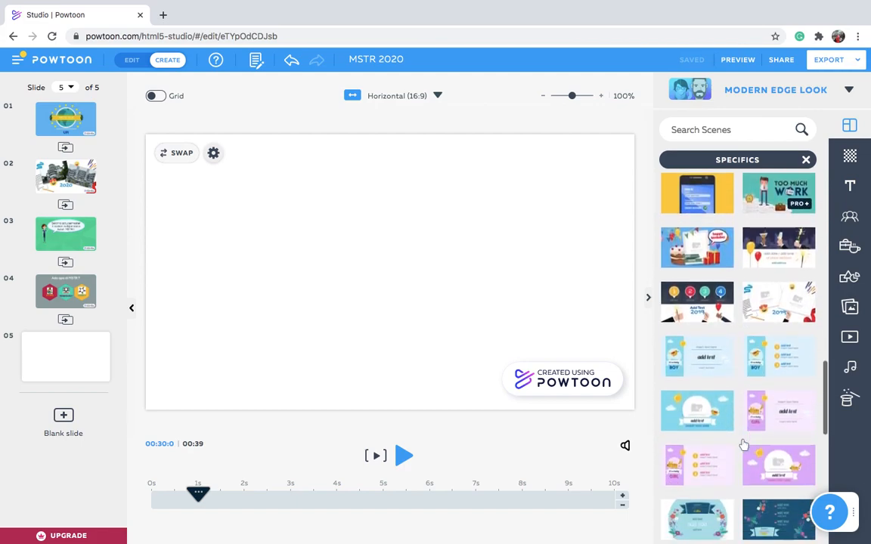
pyautogui.scroll(8, 744, 447)
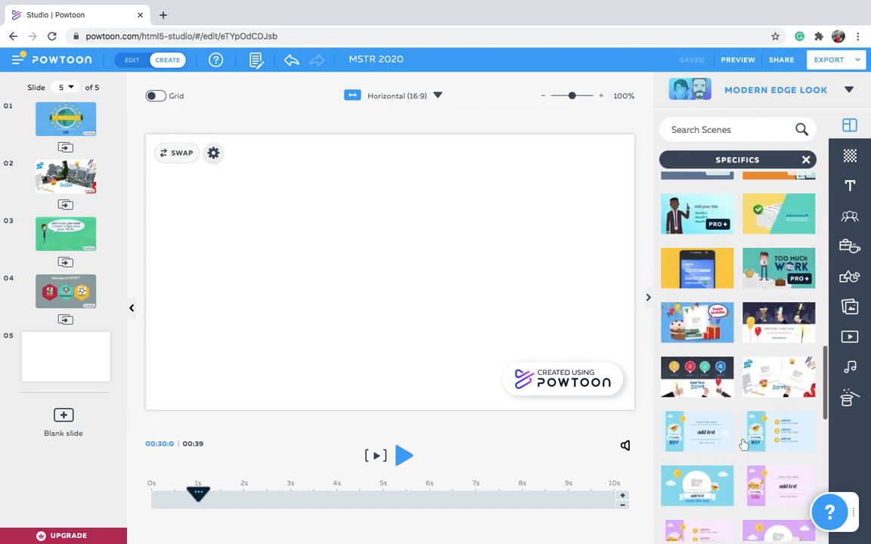
pyautogui.scroll(8, 744, 444)
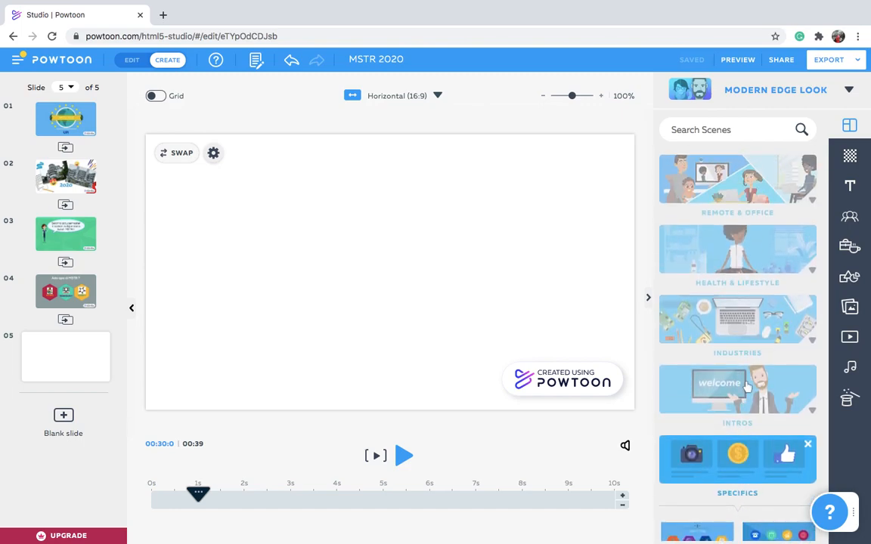
pyautogui.scroll(1, 747, 386)
pyautogui.click(743, 424)
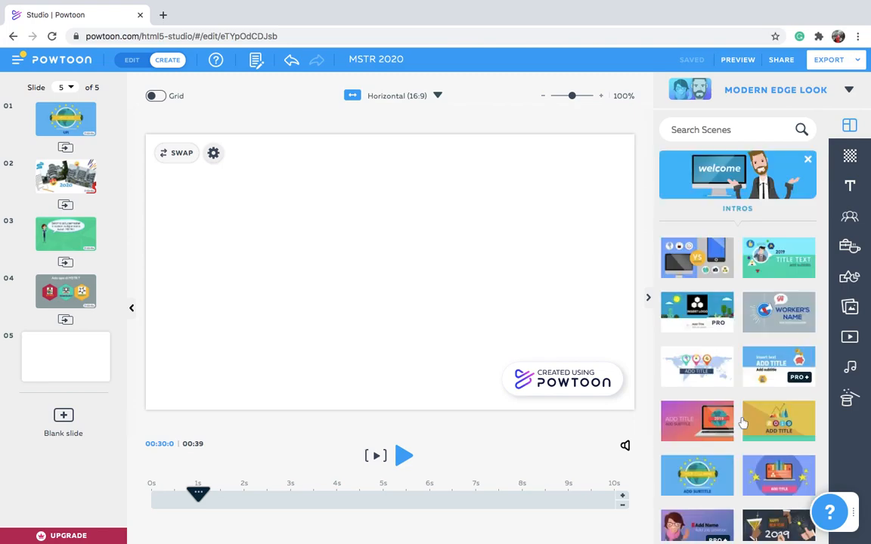
pyautogui.scroll(-3, 742, 424)
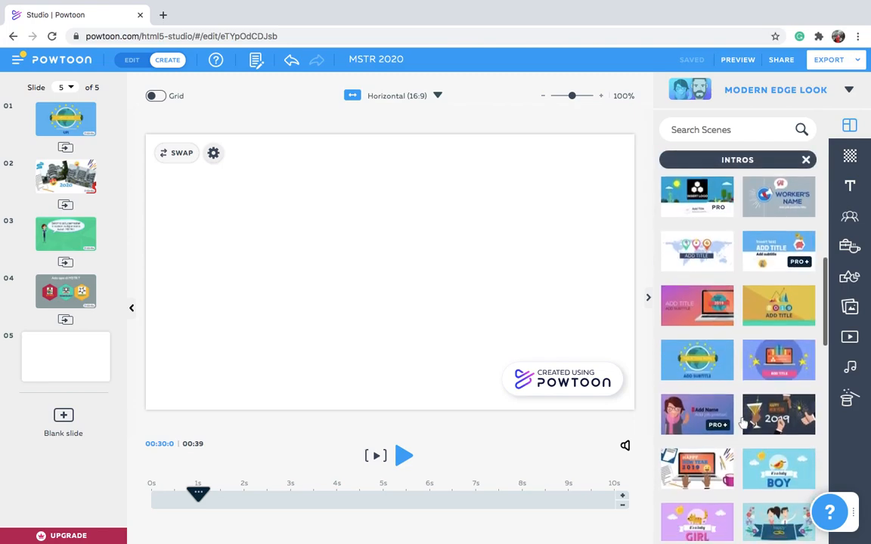
pyautogui.scroll(1, 745, 423)
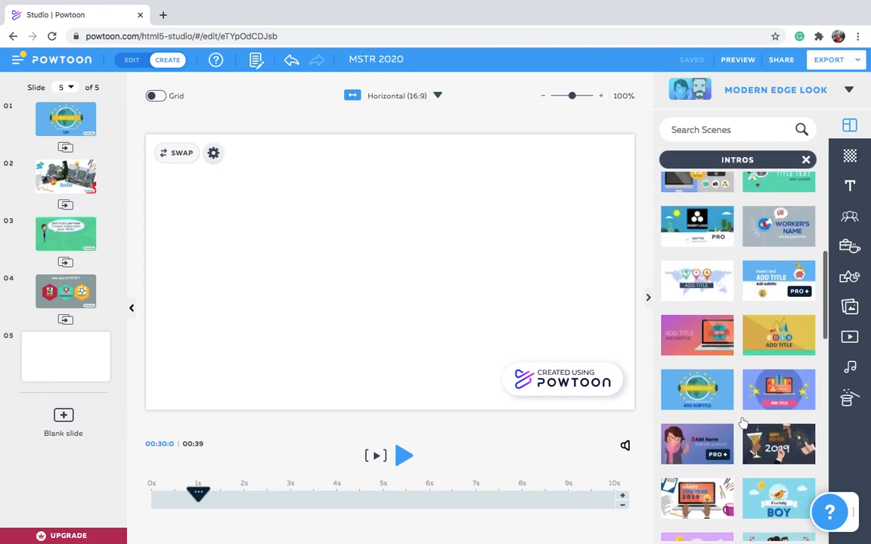
pyautogui.click(787, 226)
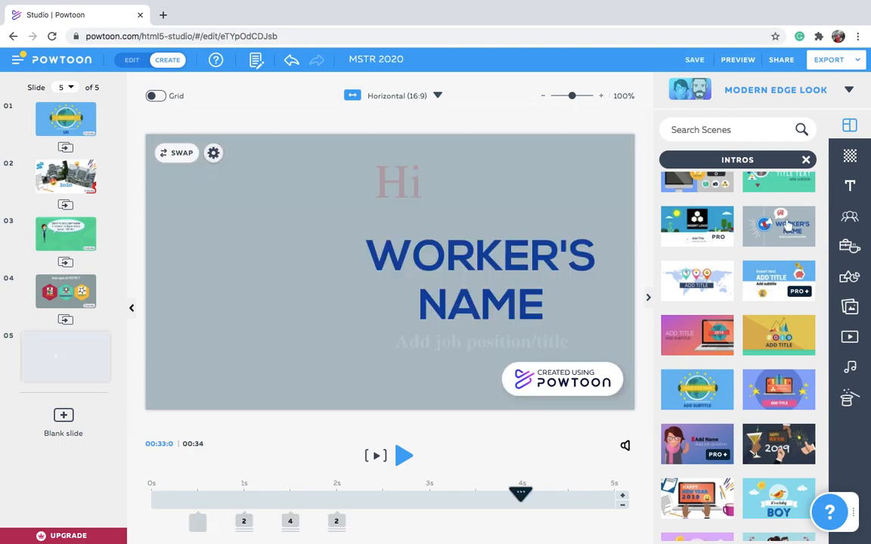
# - Delete the red "Hi" text from the speech bubble on slide 5
pyautogui.click(382, 274)
pyautogui.click(418, 182)
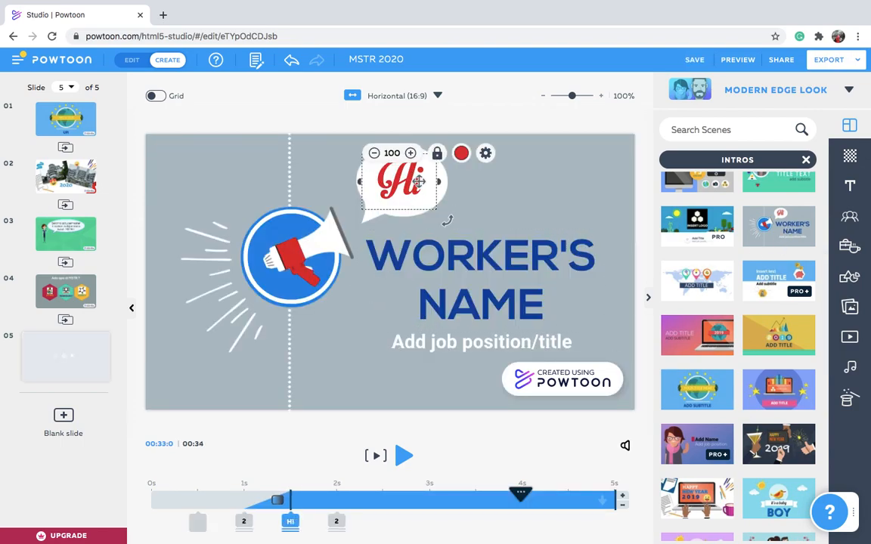
pyautogui.press('Delete')
# - Add a body text box reading "SELAMAT BELAJAR" to slide 5
pyautogui.click(431, 188)
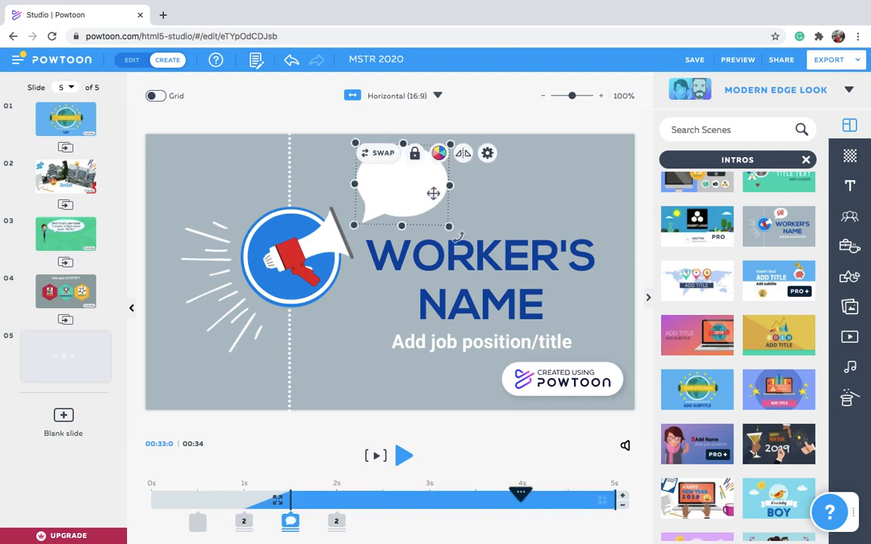
pyautogui.click(451, 263)
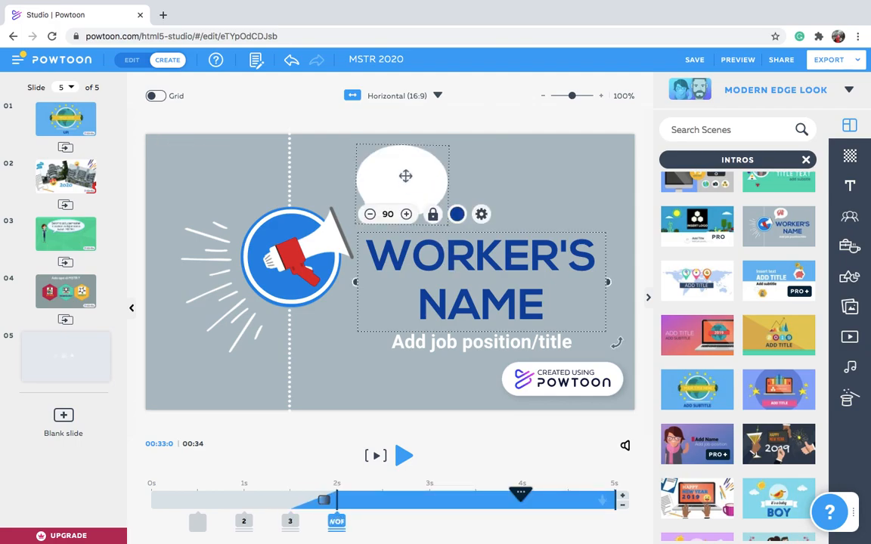
pyautogui.click(405, 176)
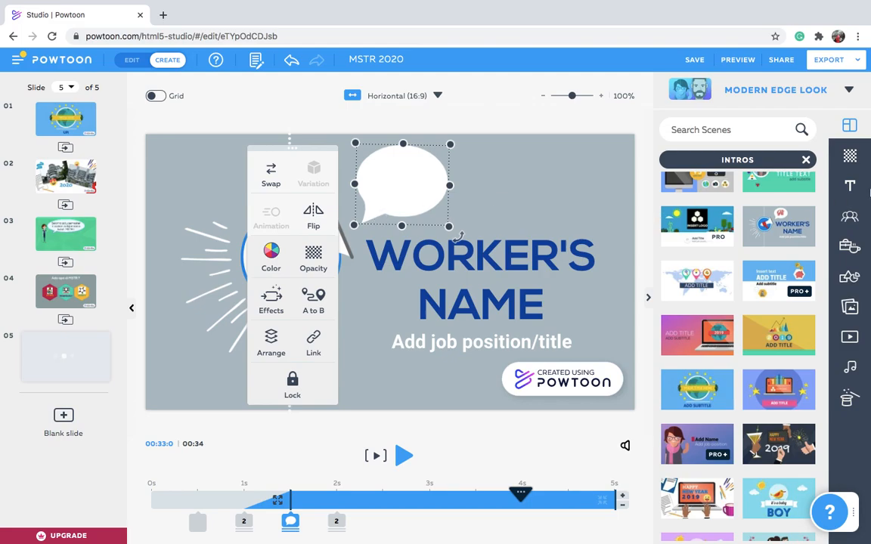
pyautogui.click(412, 175)
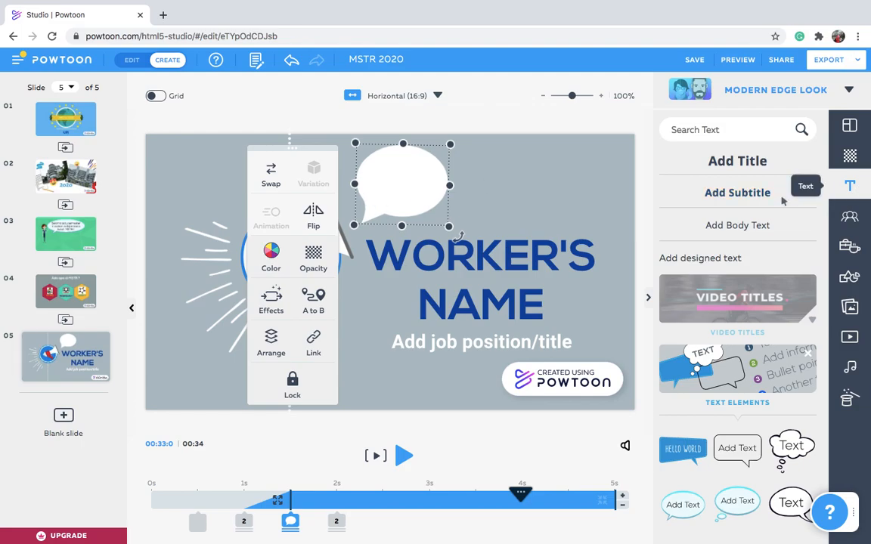
pyautogui.click(749, 225)
pyautogui.doubleClick(425, 277)
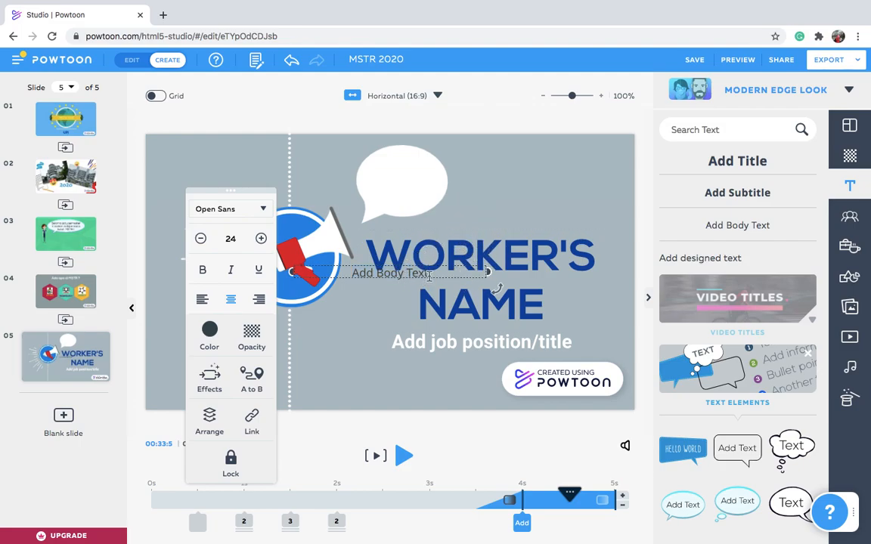
pyautogui.write('SEL')
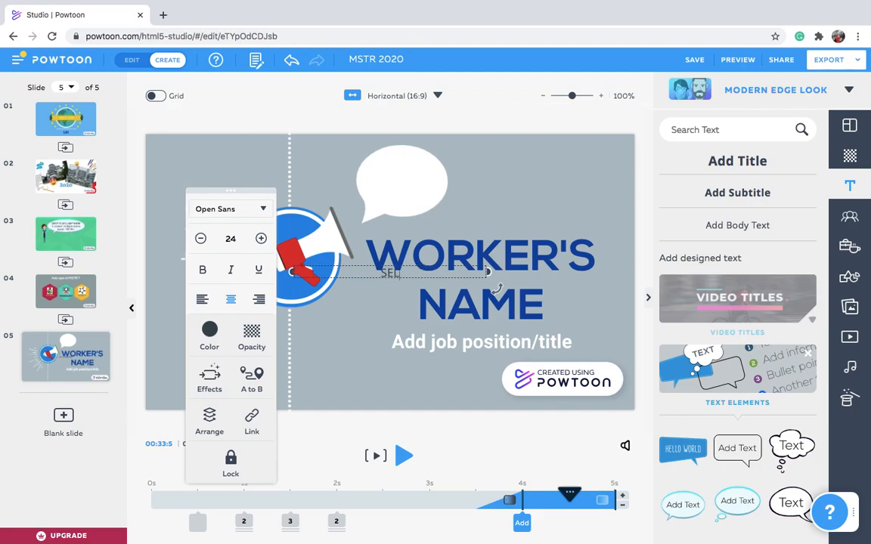
pyautogui.write('AMAT BELAJA')
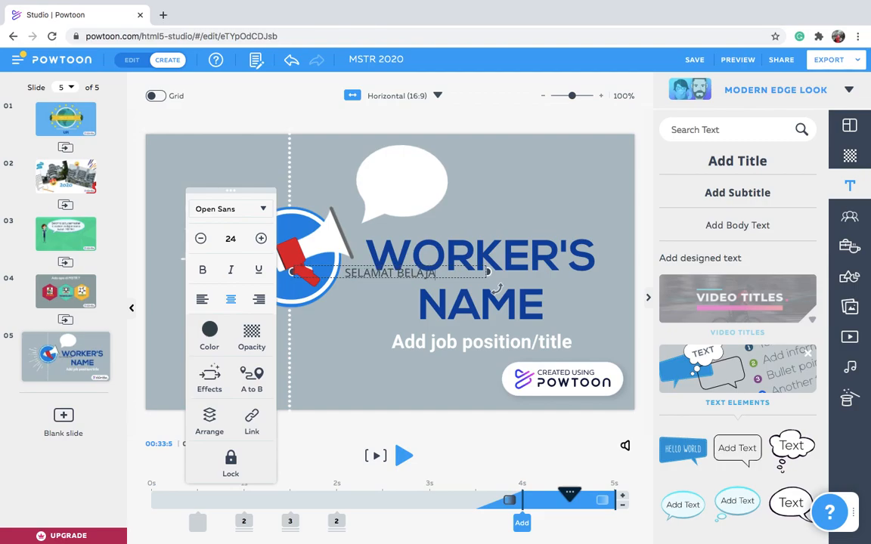
pyautogui.write('R')
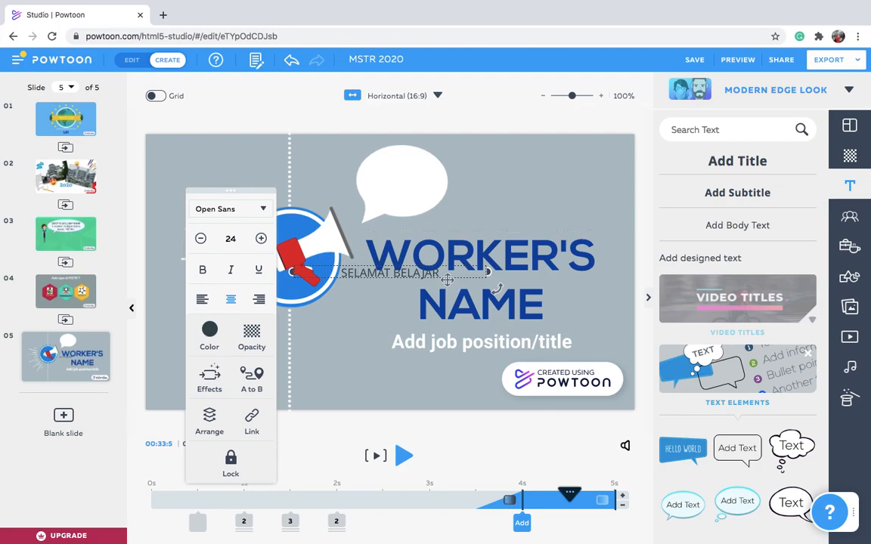
# - Move the SELAMAT BELAJAR text into the speech bubble and widen the bubble to fit around it
pyautogui.moveTo(485, 281); pyautogui.dragTo(430, 180)
pyautogui.click(439, 169)
pyautogui.click(435, 188)
pyautogui.click(422, 185)
# - Replace the "WORKER'S NAME" title with "TIM MSTR" on two lines
pyautogui.click(445, 260)
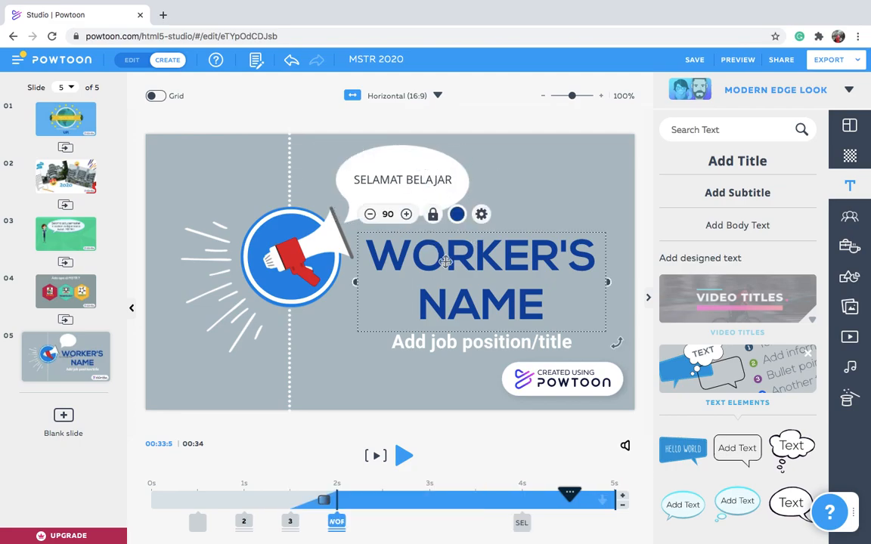
pyautogui.click(445, 261)
pyautogui.press('BackSpace')
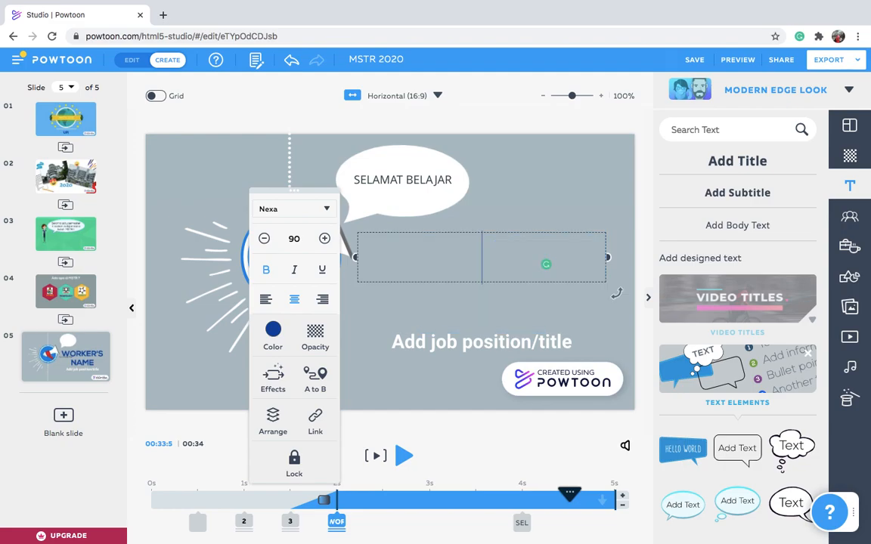
pyautogui.write('TIM')
pyautogui.press('Return')
pyautogui.write('MRST')
pyautogui.press('BackSpace')
pyautogui.write('RST')
pyautogui.press('BackSpace')
pyautogui.press('BackSpace')
pyautogui.press('BackSpace')
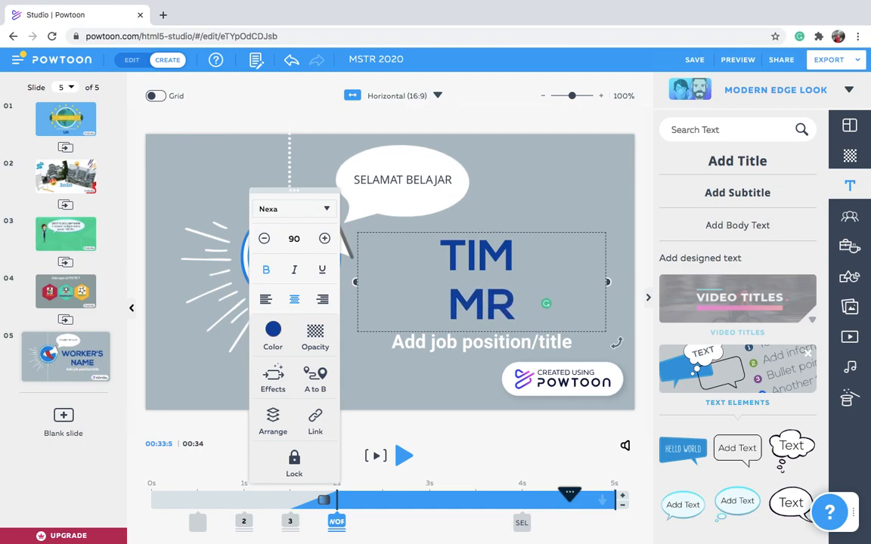
pyautogui.write('STR')
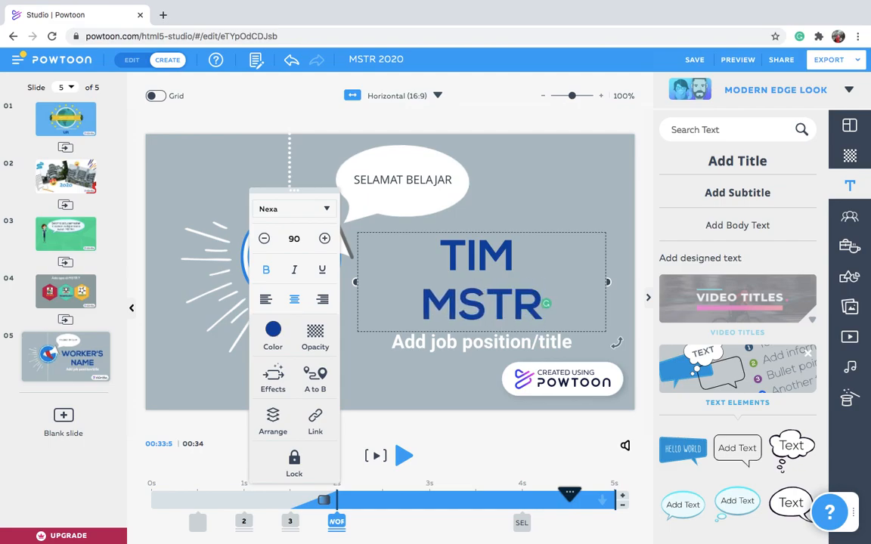
# - Replace the job position/title placeholder with "FPMIPA-UPI"
pyautogui.click(428, 341)
pyautogui.doubleClick(428, 341)
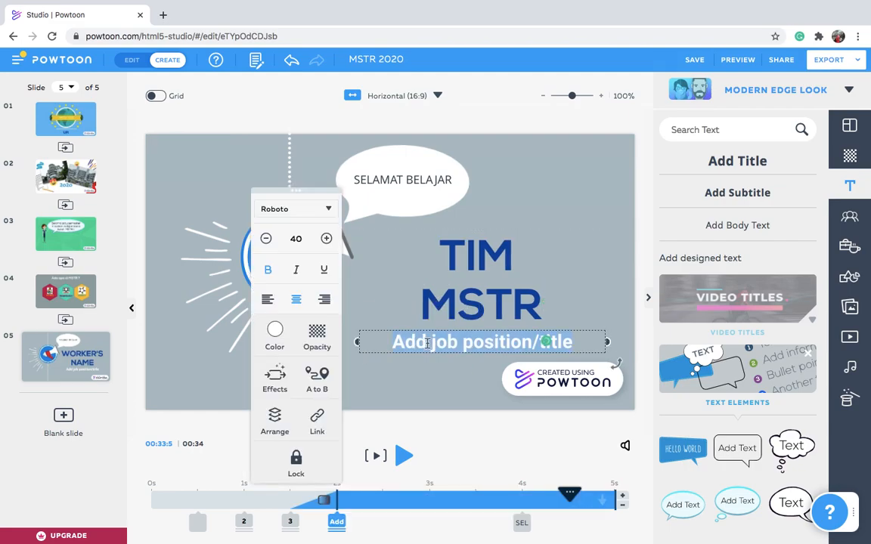
pyautogui.write('FPMIPA-UPI')
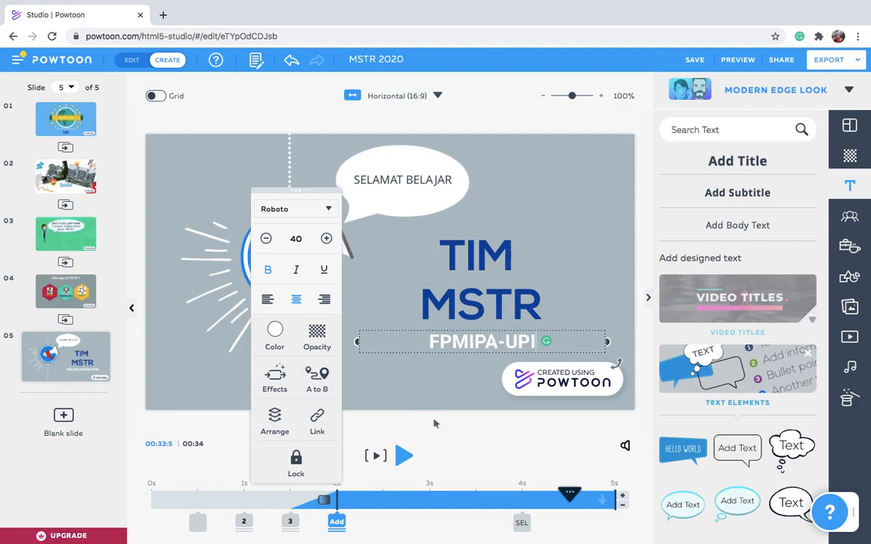
pyautogui.click(435, 424)
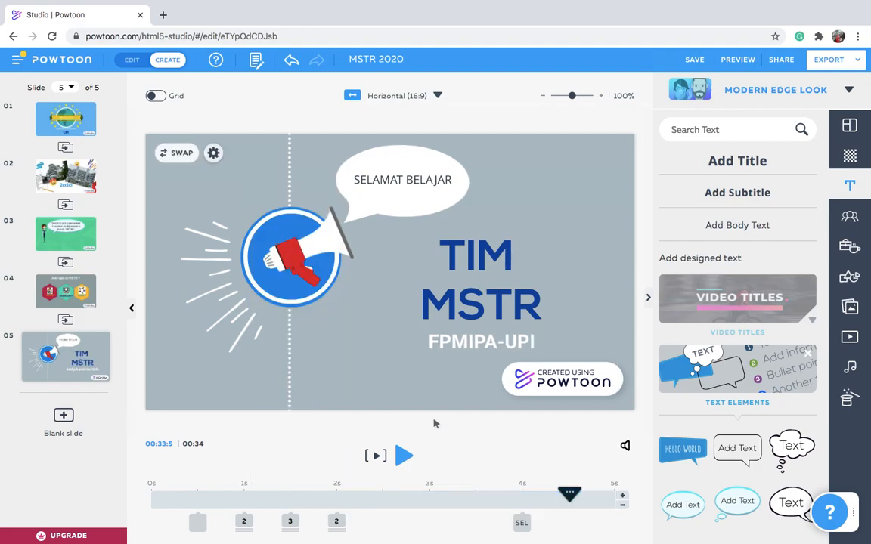
# - Play the whole video from the start of slide 1 to check all the slides, pausing on slide 4
pyautogui.click(52, 132)
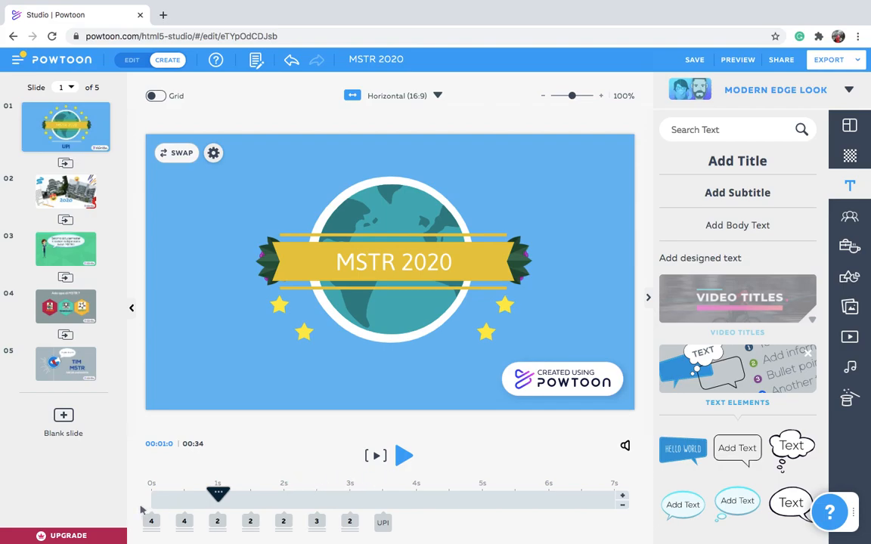
pyautogui.click(155, 505)
pyautogui.click(401, 463)
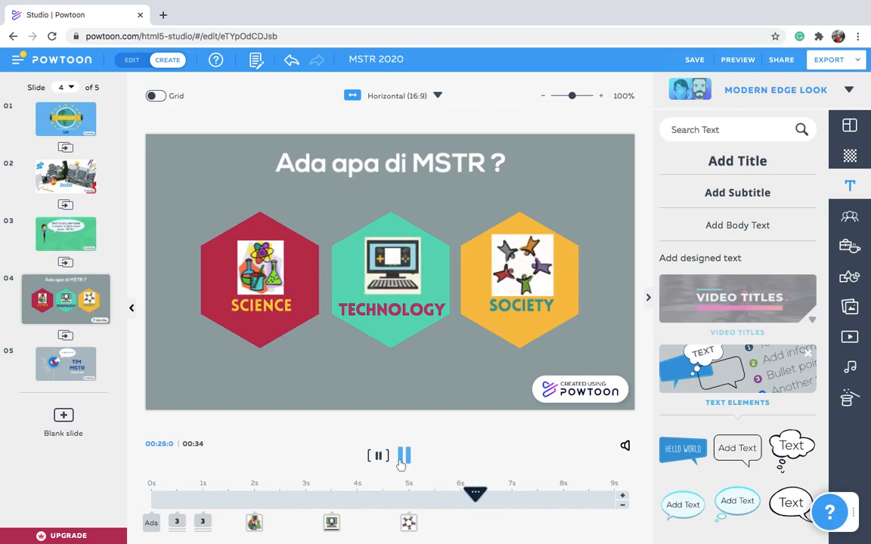
pyautogui.click(402, 457)
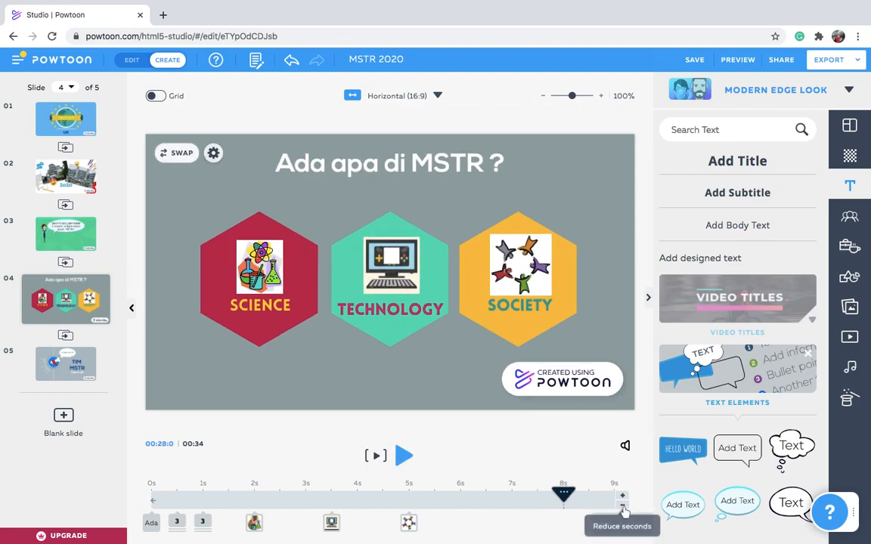
# - Shorten slide 4 by one second to 8 s and play on into slide 5 to check the timing
pyautogui.click(621, 504)
pyautogui.click(400, 462)
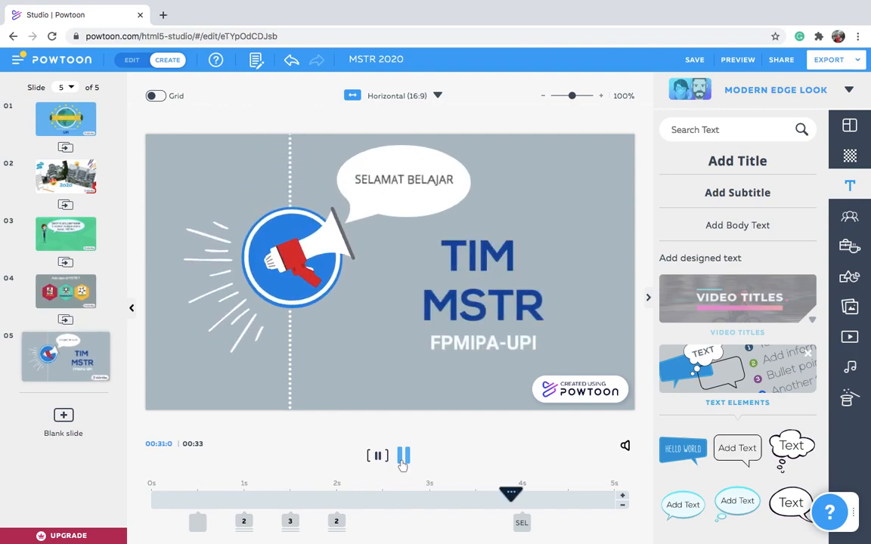
pyautogui.click(402, 460)
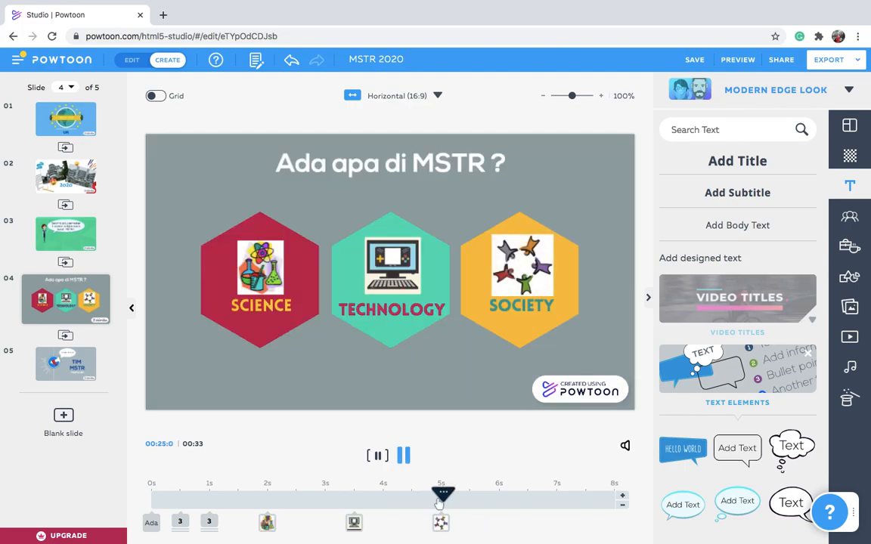
# - Set the SELAMAT BELAJAR text's entrance on slide 5 to 1 s on the timeline
pyautogui.click(60, 378)
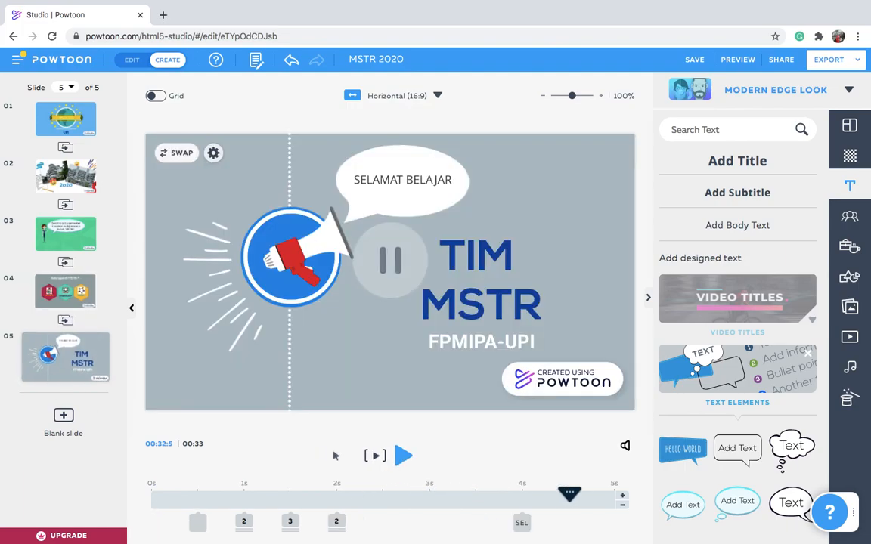
pyautogui.moveTo(524, 527); pyautogui.dragTo(234, 519)
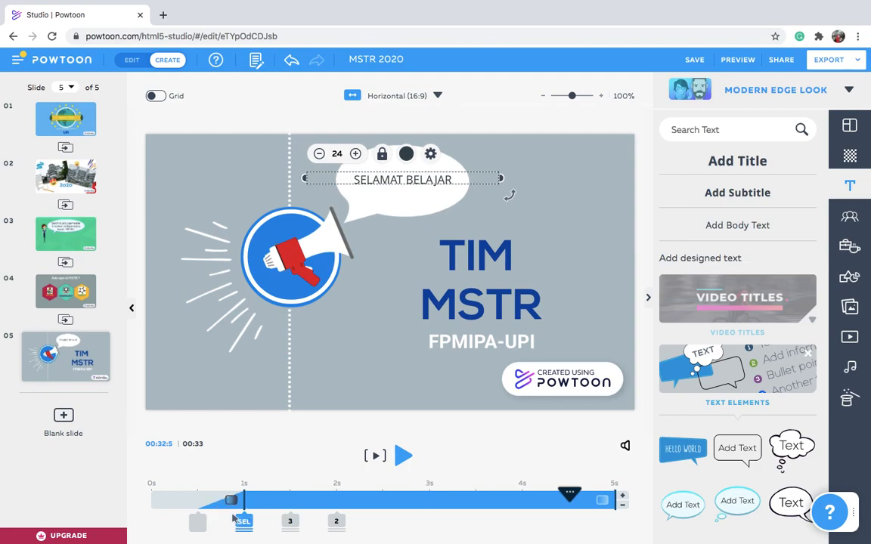
# - Replay slide 5 from the beginning to check when the speech bubble text enters
pyautogui.click(402, 457)
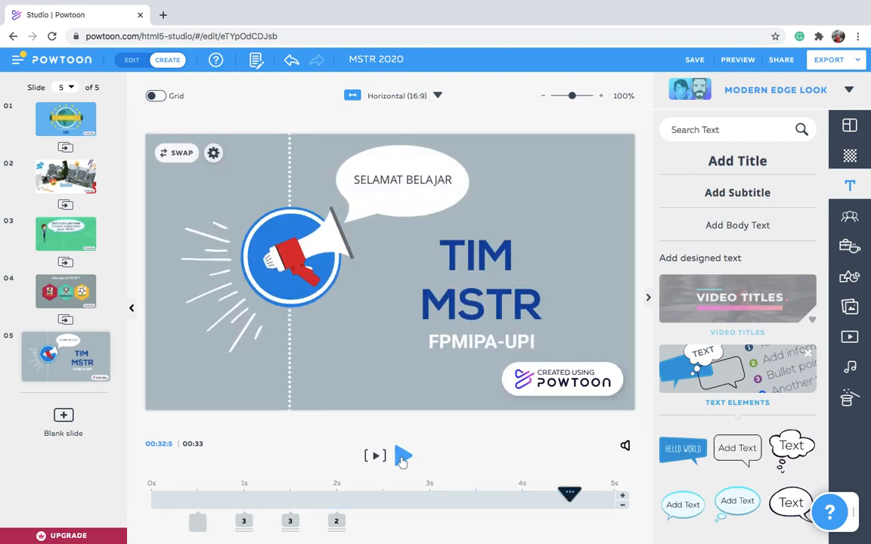
pyautogui.click(166, 502)
pyautogui.click(401, 456)
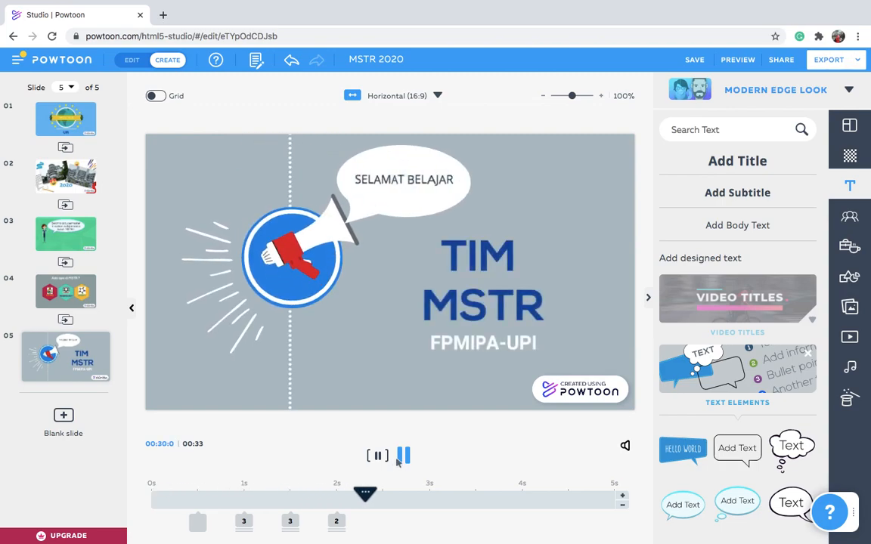
# - Move the SELAMAT BELAJAR text's entrance on slide 5 to 1.5 s and replay the slide from its start
pyautogui.click(378, 456)
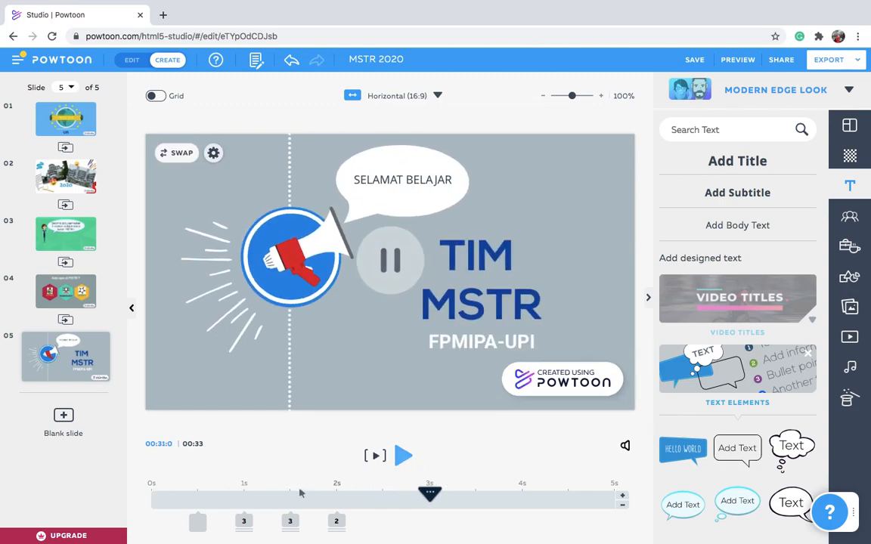
pyautogui.click(383, 186)
pyautogui.click(384, 180)
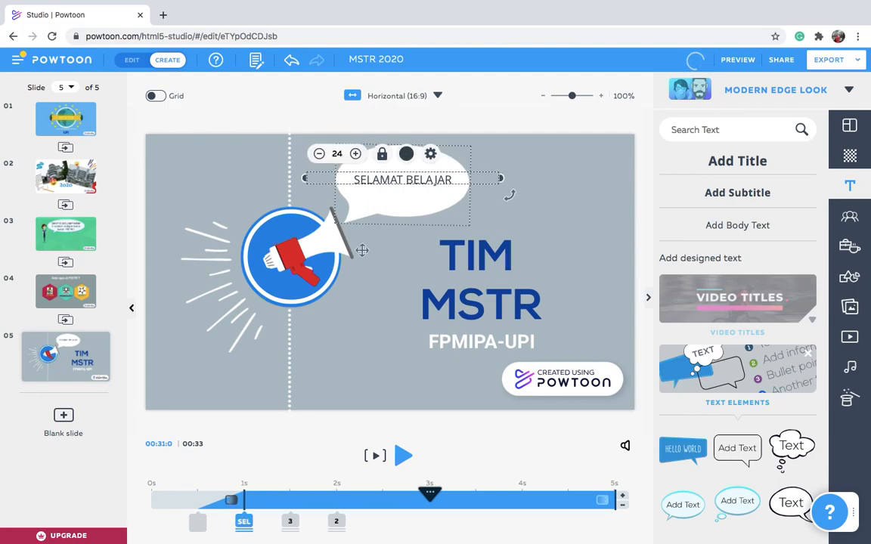
pyautogui.click(265, 522)
pyautogui.moveTo(264, 522); pyautogui.dragTo(310, 521)
pyautogui.click(174, 504)
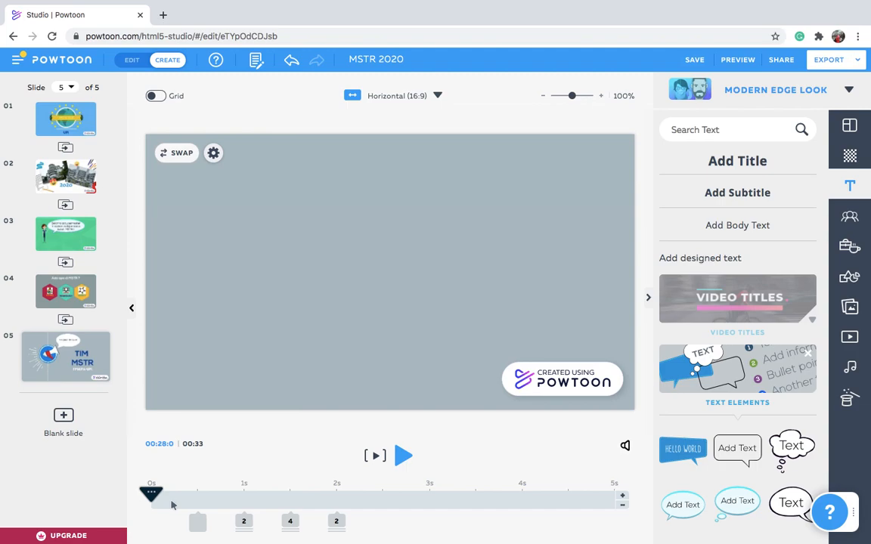
pyautogui.click(399, 461)
# - Add the free soundtrack Say Hello To New App to the entire Powtoon and preview it
pyautogui.click(850, 368)
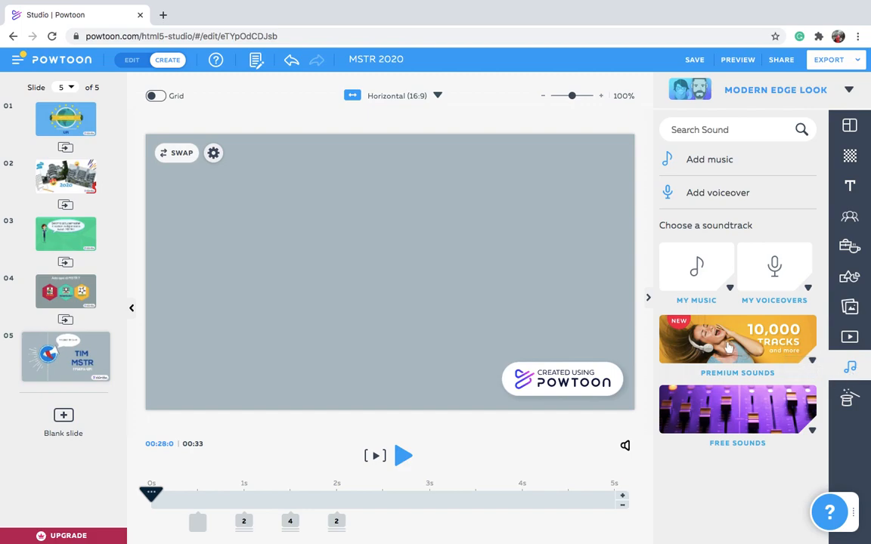
pyautogui.click(711, 161)
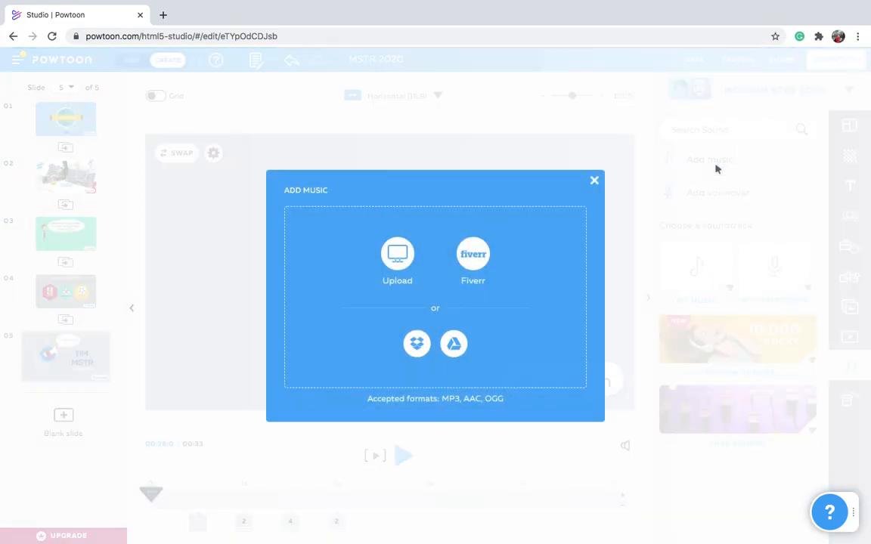
pyautogui.click(594, 184)
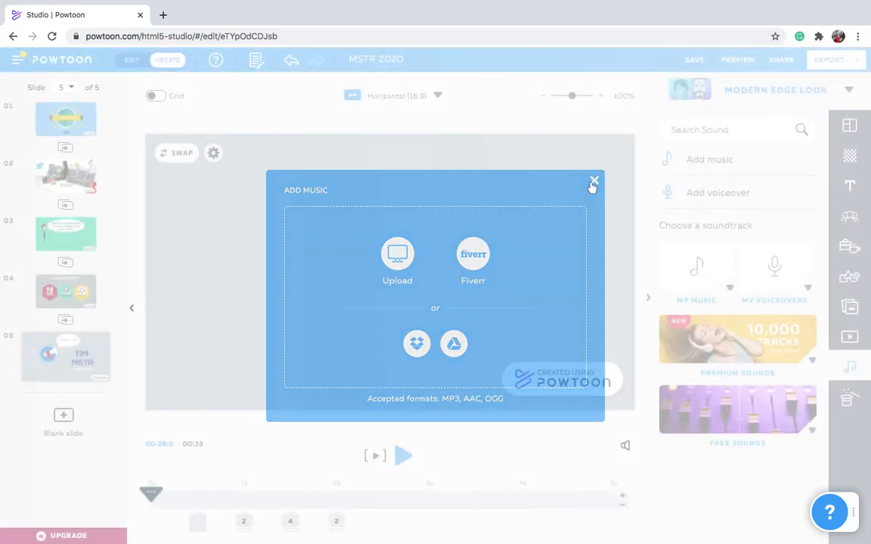
pyautogui.click(749, 430)
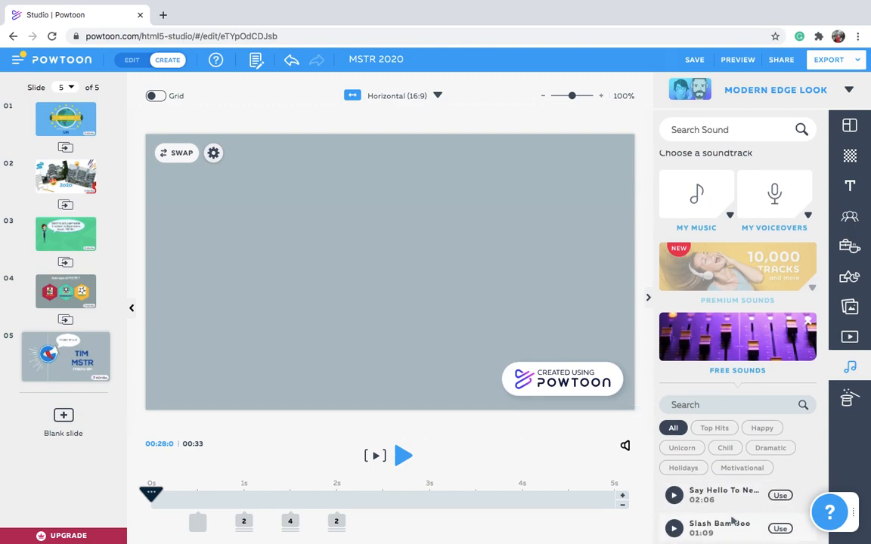
pyautogui.scroll(-3, 732, 520)
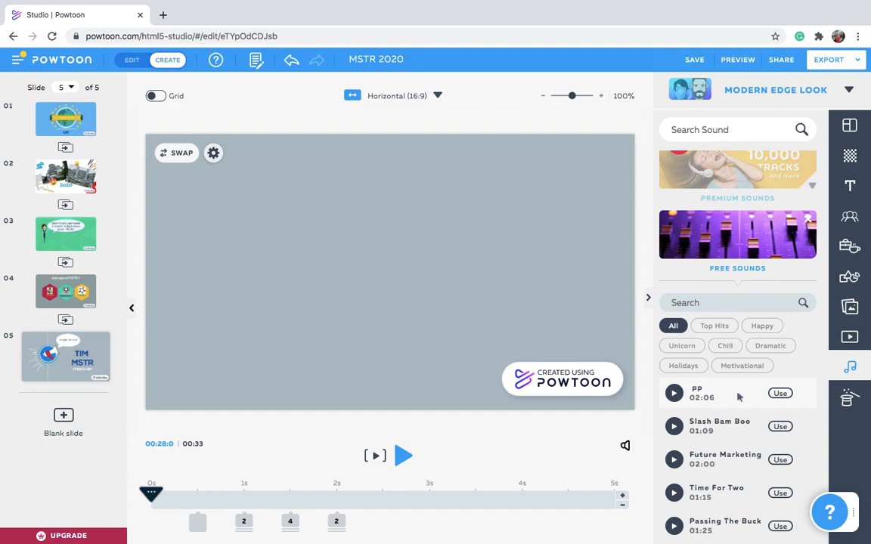
pyautogui.click(780, 394)
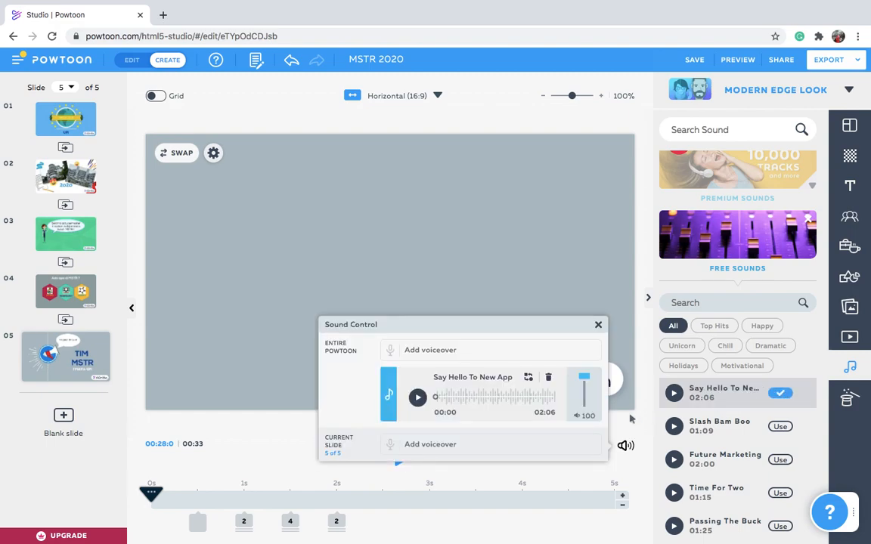
pyautogui.click(422, 398)
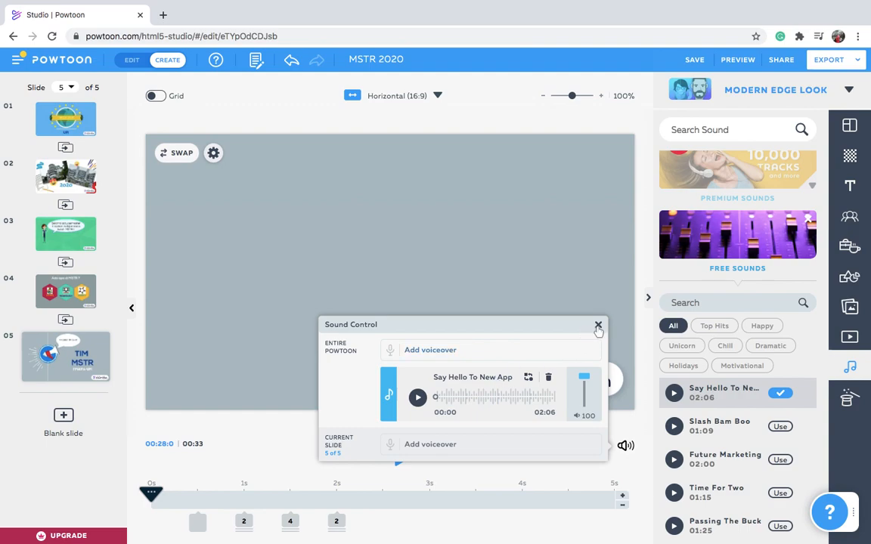
pyautogui.click(419, 399)
pyautogui.click(598, 326)
# - Play slide 1 from its start to hear it with the soundtrack, and open slide 3
pyautogui.click(65, 119)
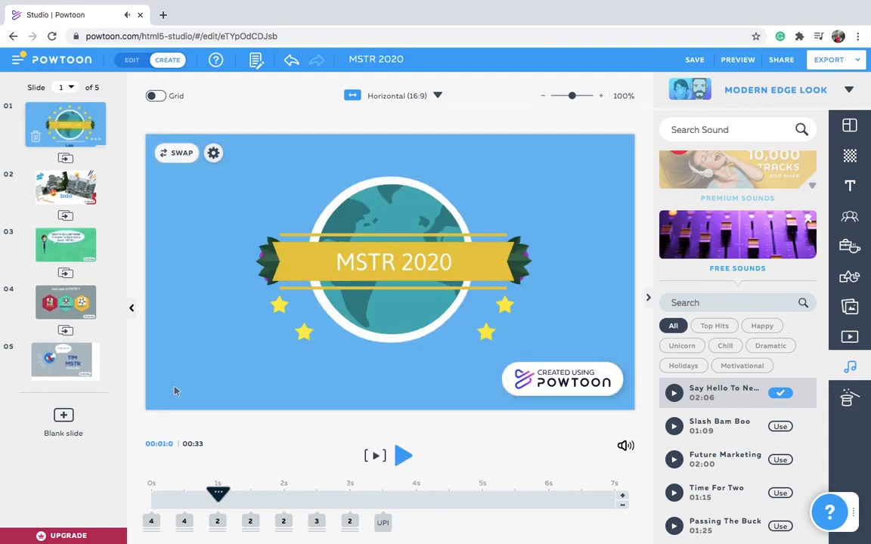
pyautogui.click(152, 499)
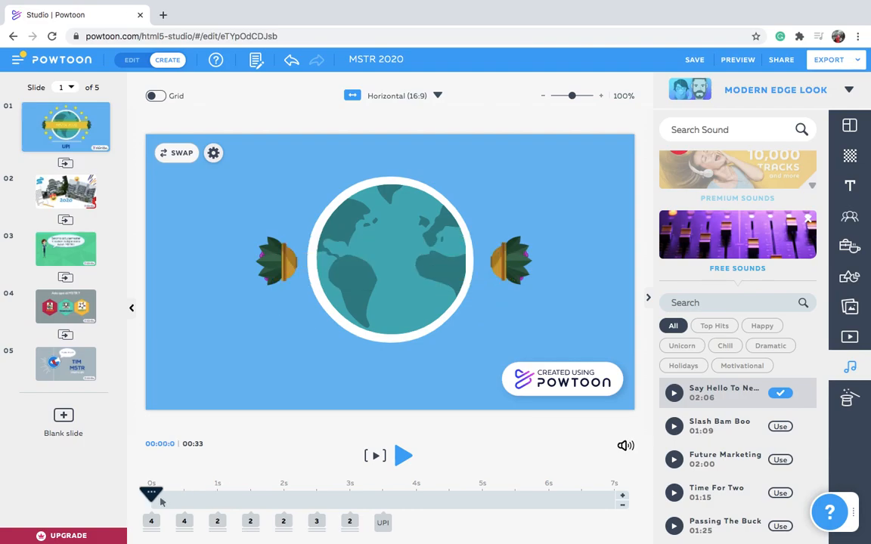
pyautogui.click(404, 455)
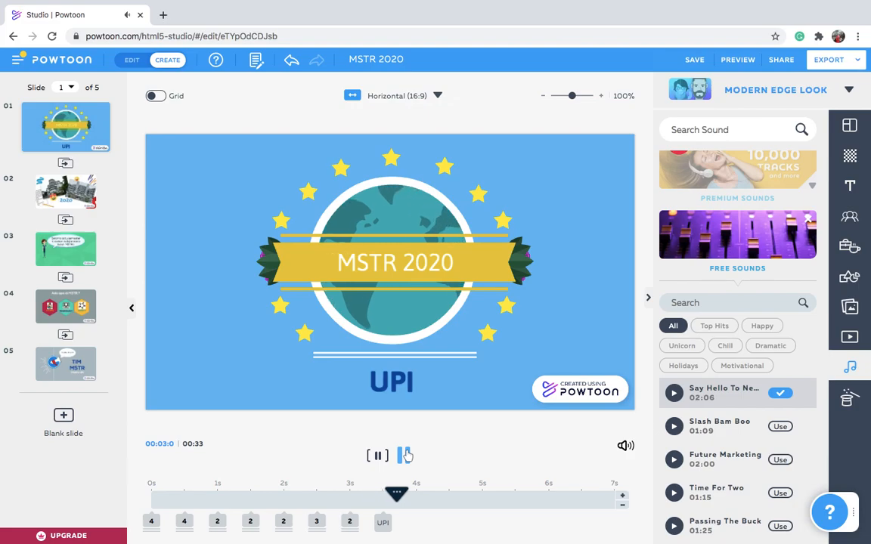
pyautogui.click(406, 455)
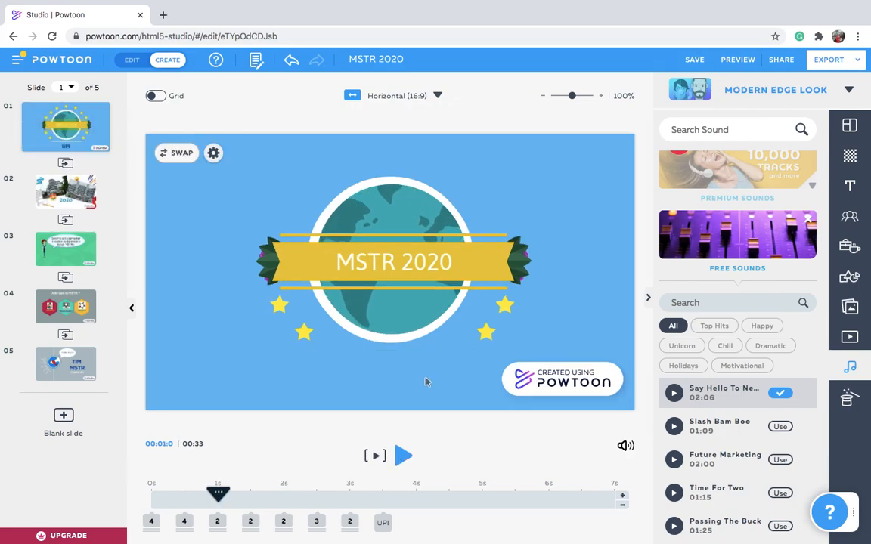
pyautogui.click(79, 256)
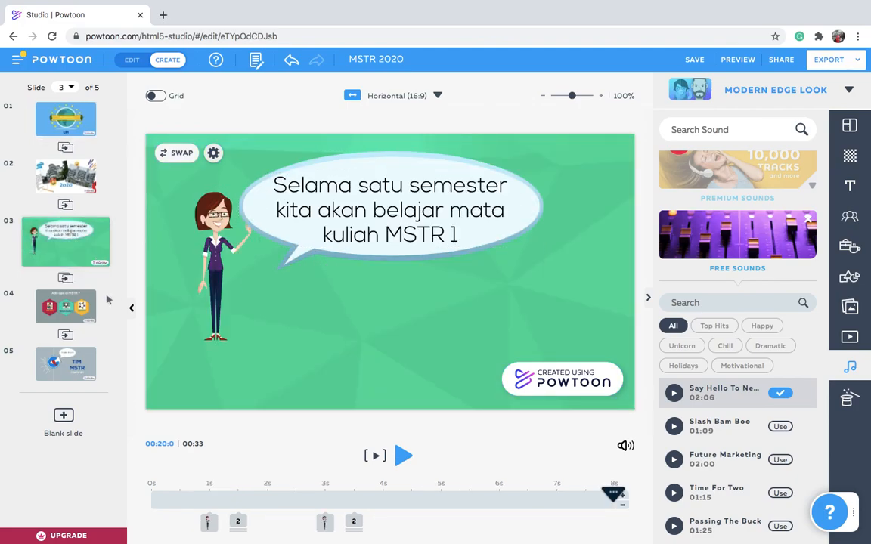
pyautogui.click(624, 447)
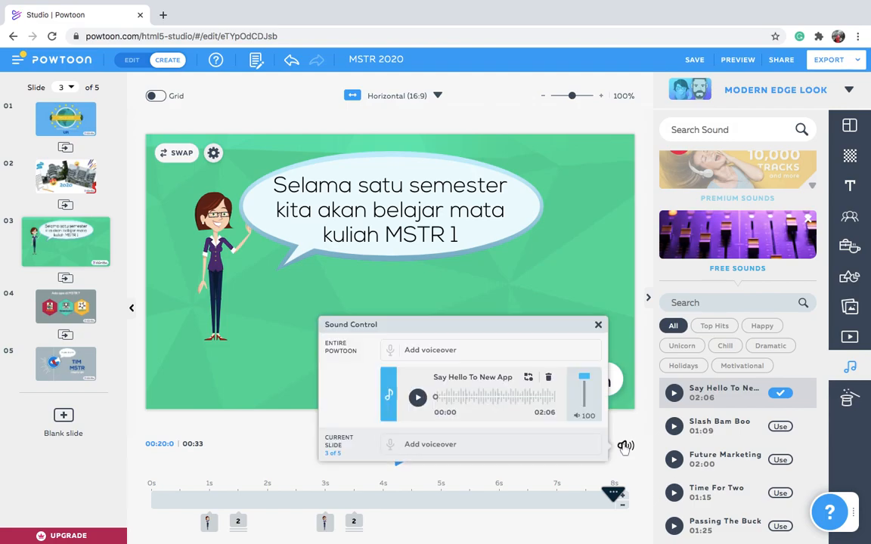
pyautogui.click(406, 351)
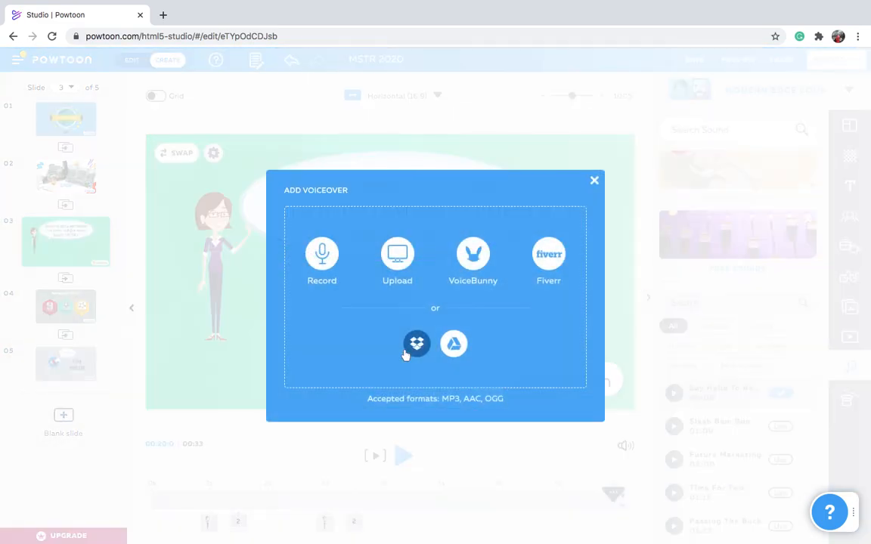
pyautogui.click(322, 256)
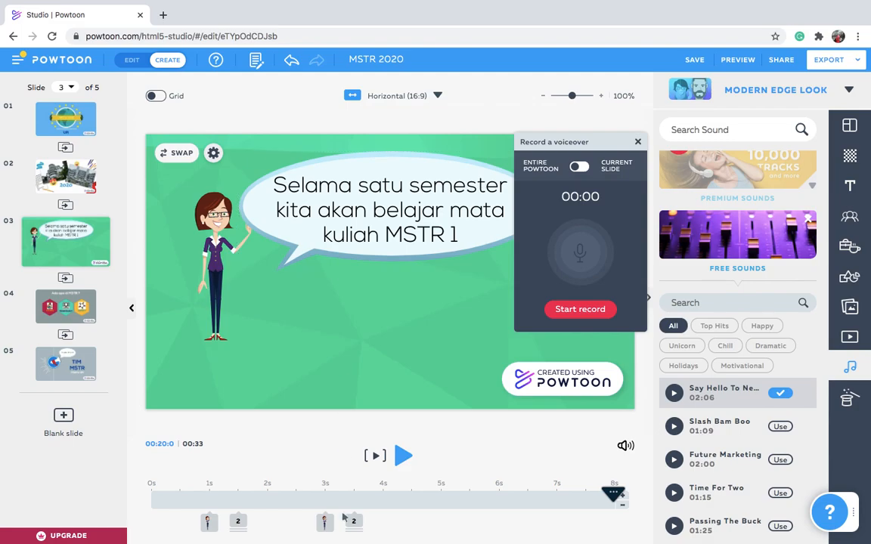
pyautogui.click(216, 505)
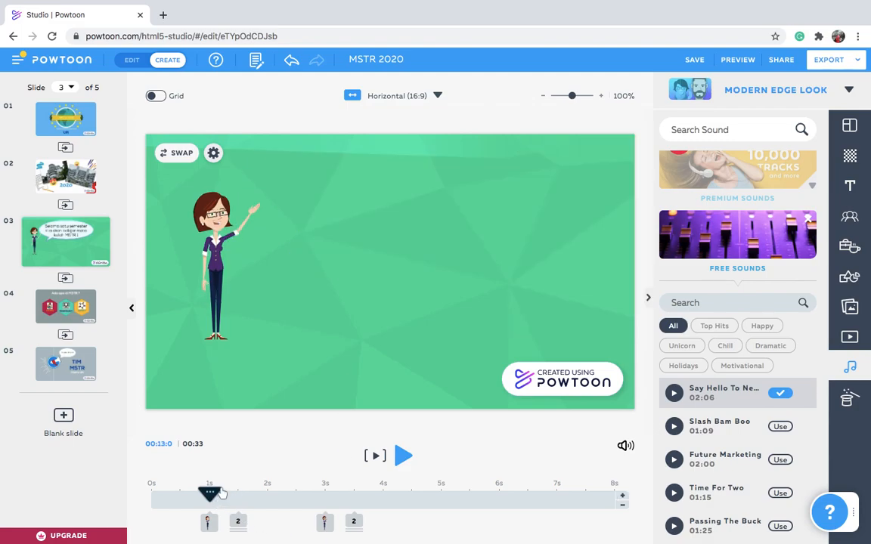
pyautogui.moveTo(211, 496); pyautogui.dragTo(348, 520)
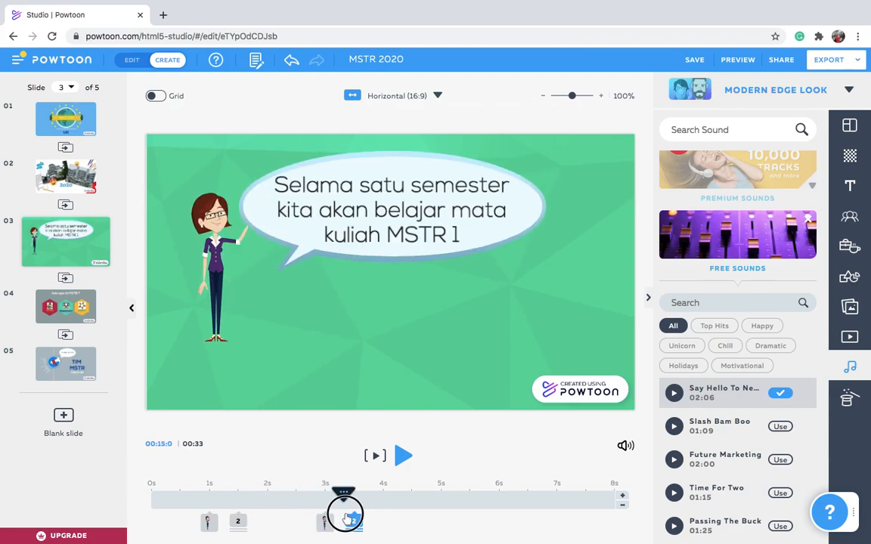
pyautogui.click(347, 518)
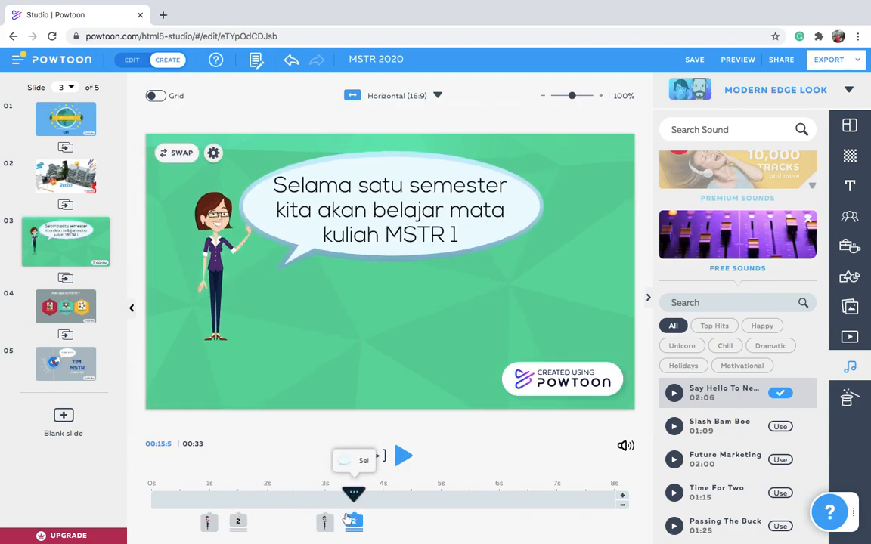
# - Record a voiceover of about 8 seconds for the current slide, slide 3, only
pyautogui.click(625, 448)
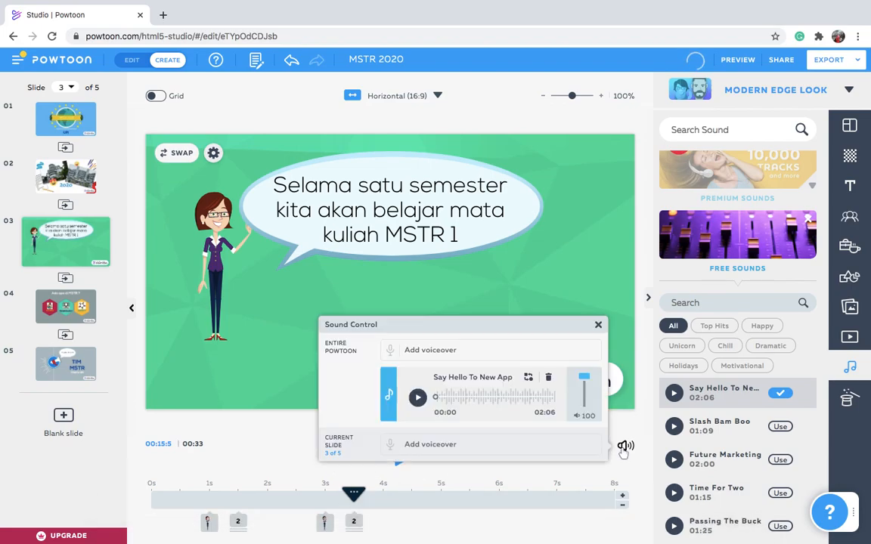
pyautogui.click(430, 447)
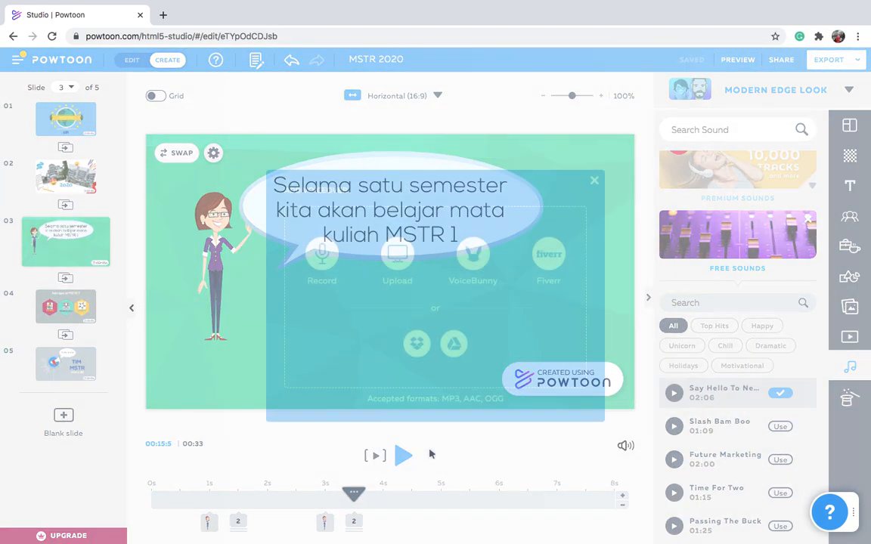
pyautogui.click(320, 251)
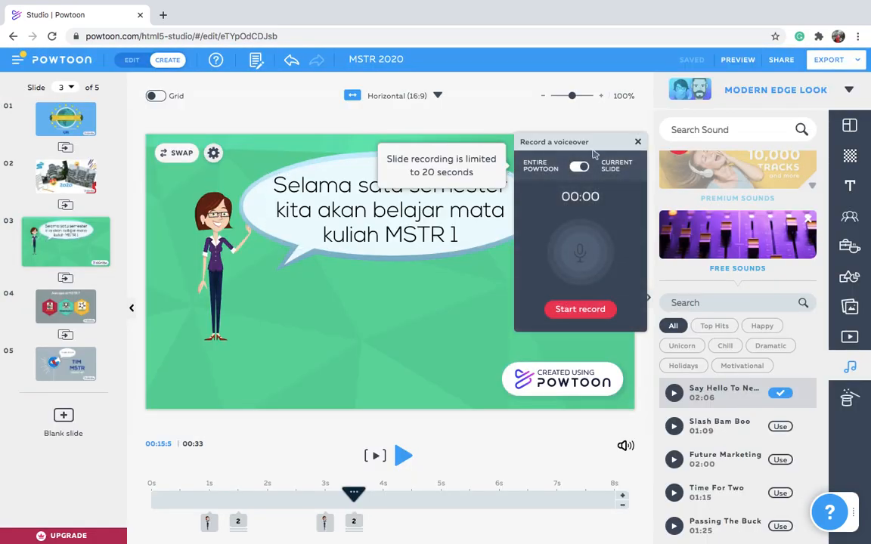
pyautogui.click(600, 310)
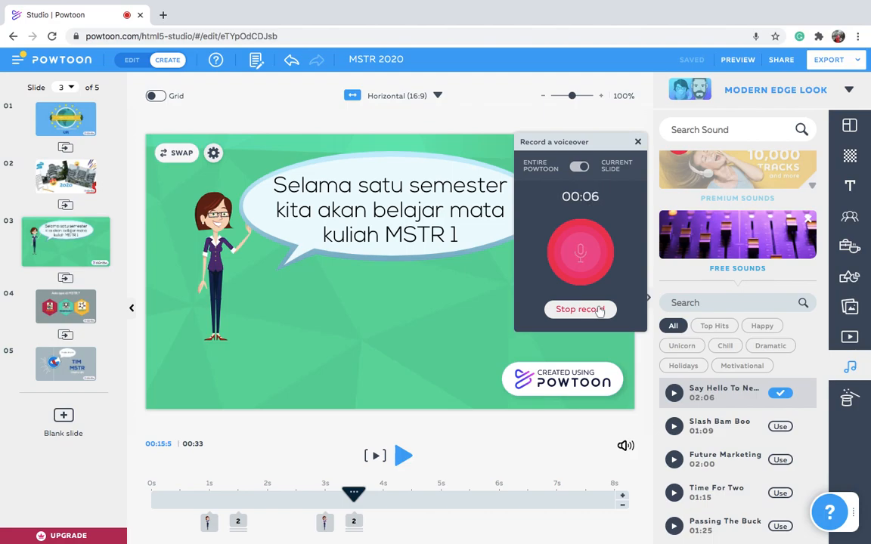
pyautogui.click(600, 310)
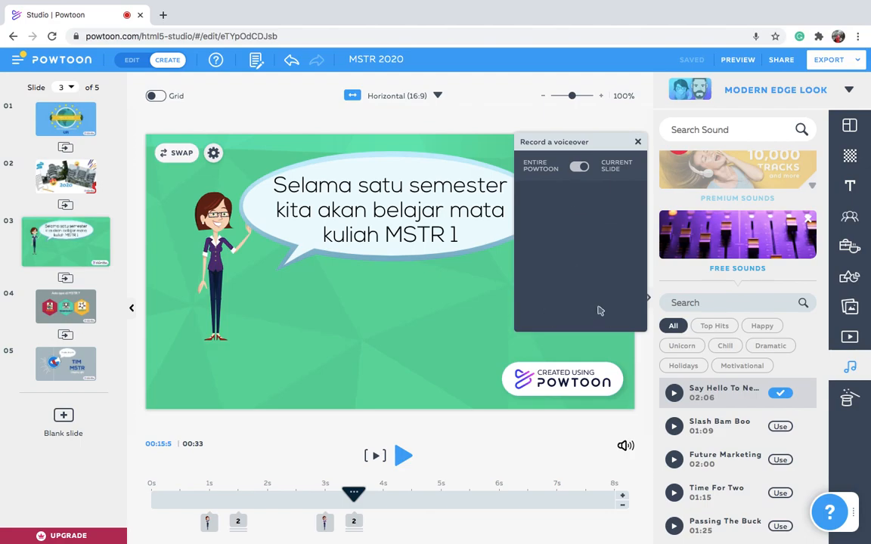
# - Save the recorded voiceover under the name "slide 3"
pyautogui.click(625, 447)
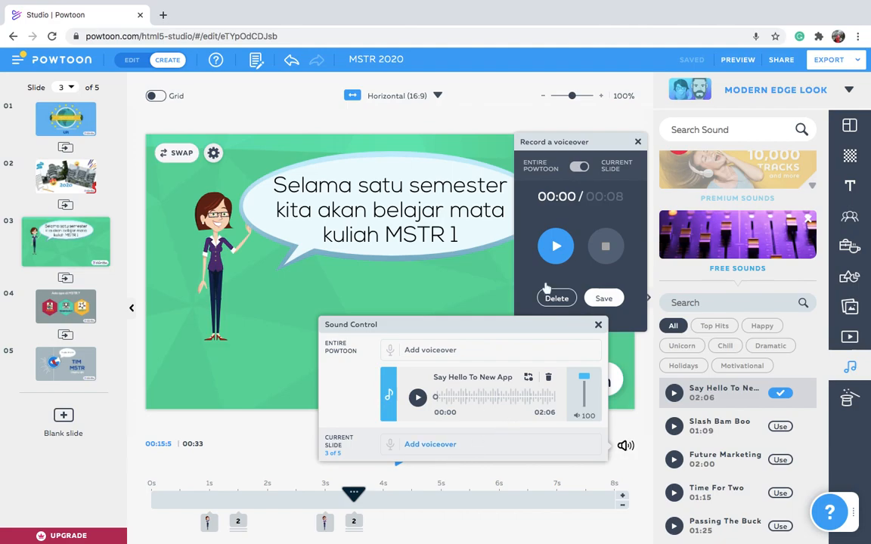
pyautogui.click(604, 300)
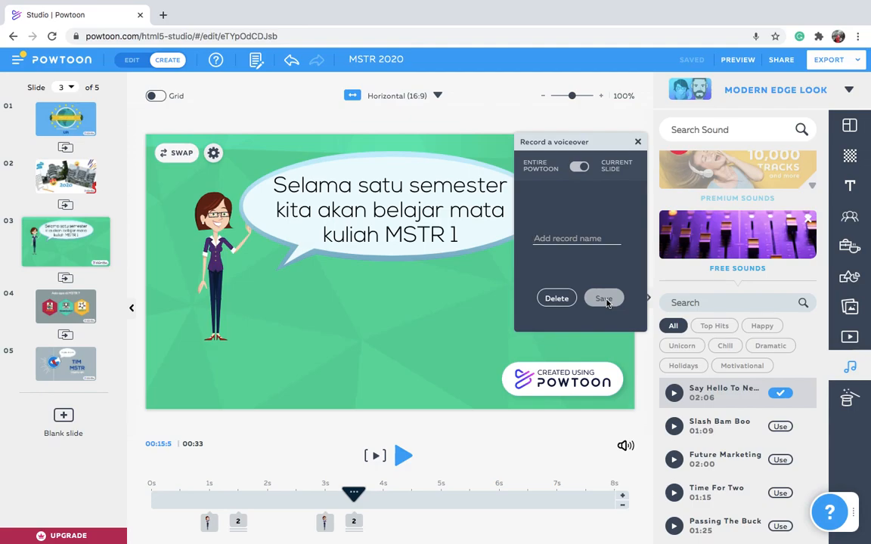
pyautogui.write('slide 3')
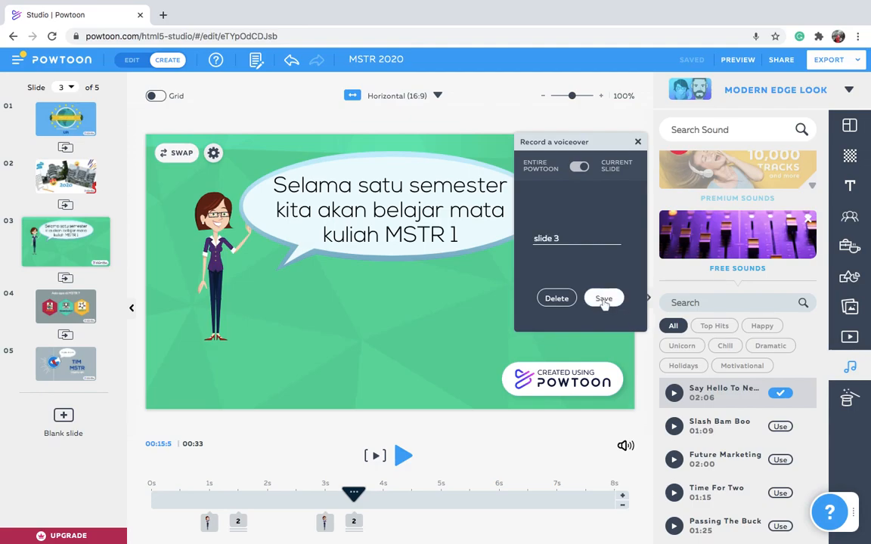
pyautogui.click(604, 299)
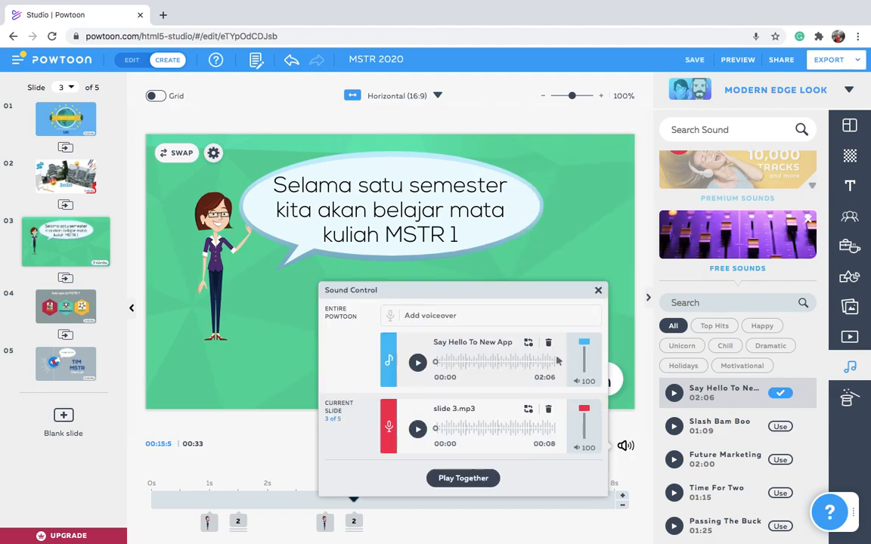
# - Play the soundtrack and slide 3 voiceover together and lower the soundtrack's volume to 50
pyautogui.click(475, 480)
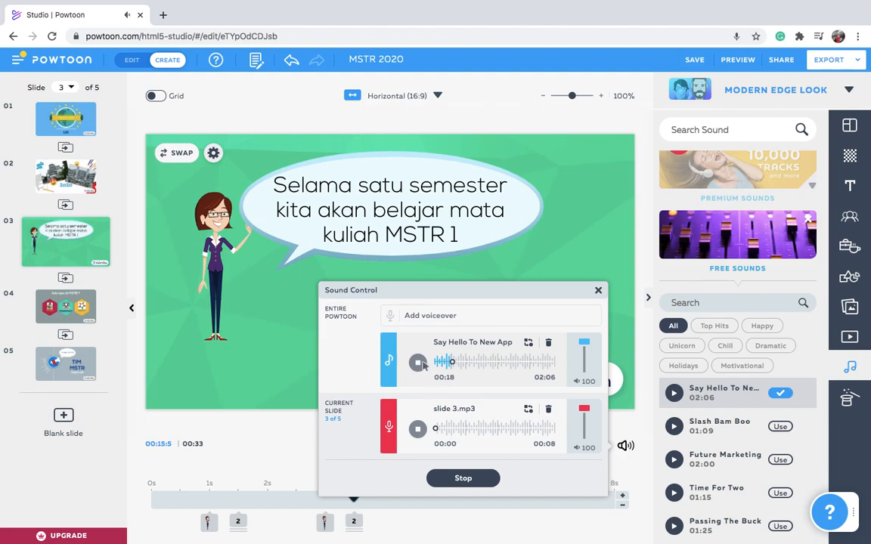
pyautogui.moveTo(584, 343); pyautogui.dragTo(583, 357)
pyautogui.click(478, 479)
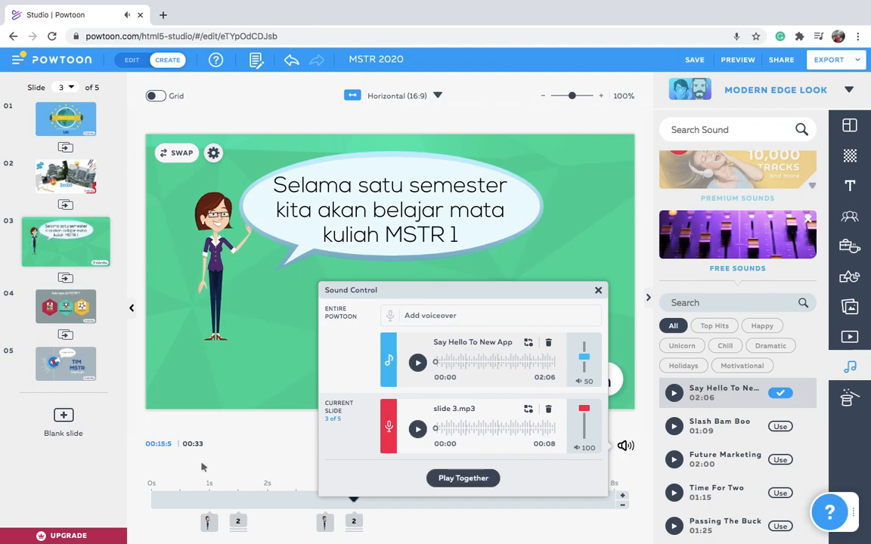
pyautogui.click(225, 464)
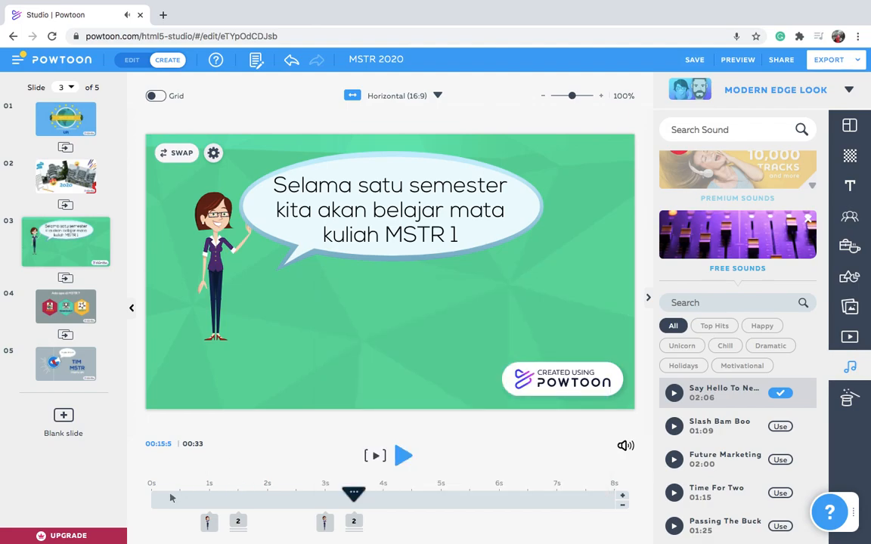
# - Play slide 3 from its beginning to check the voiceover against the background music
pyautogui.click(171, 498)
pyautogui.click(403, 455)
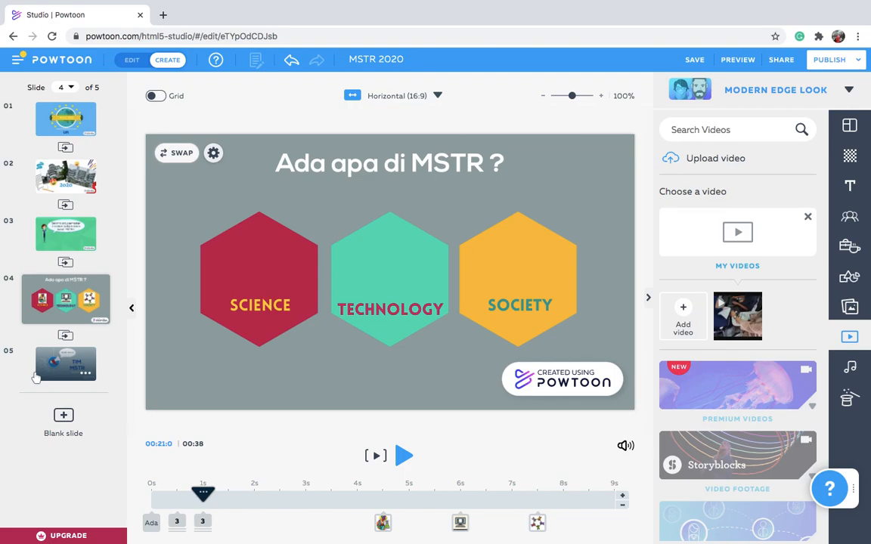
pyautogui.click(447, 274)
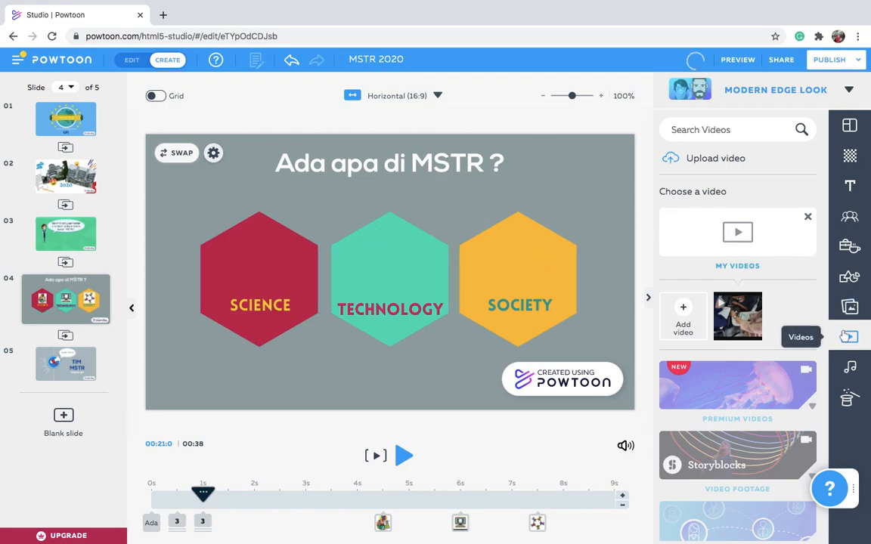
pyautogui.moveTo(751, 338)
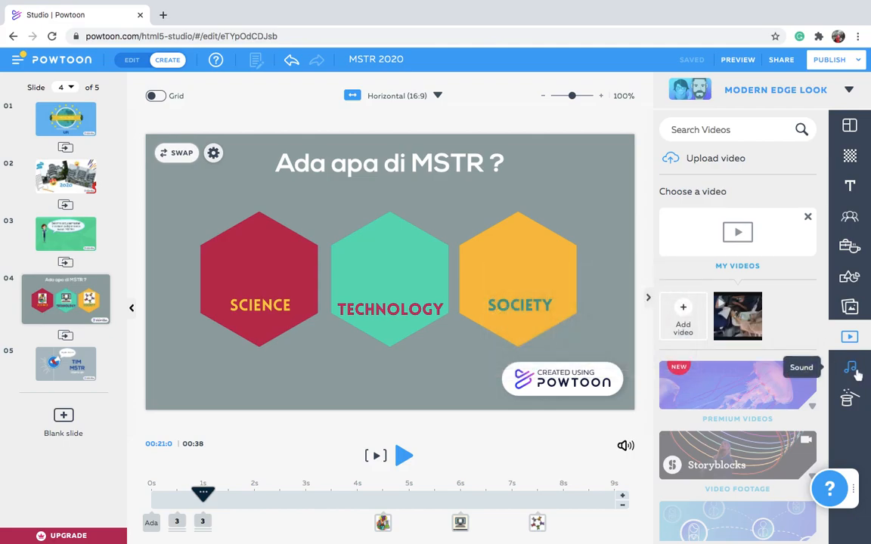
pyautogui.moveTo(737, 317)
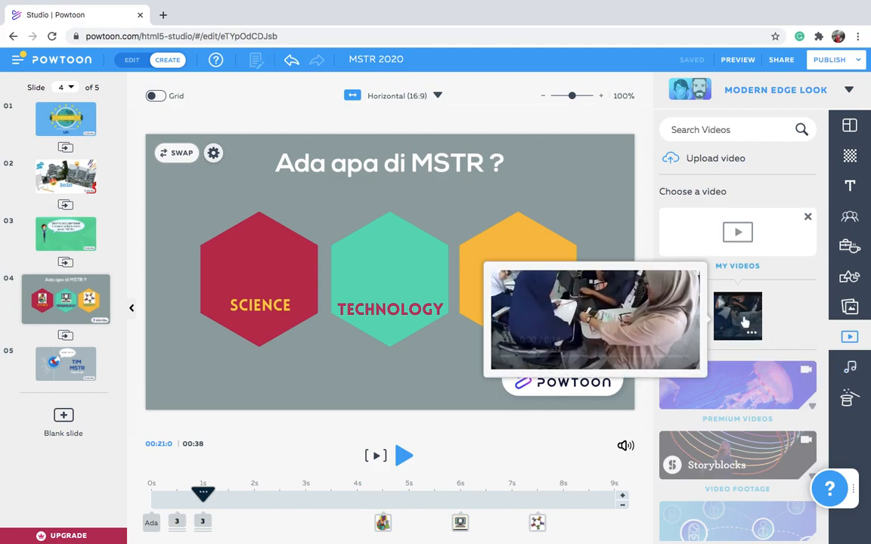
pyautogui.click(741, 238)
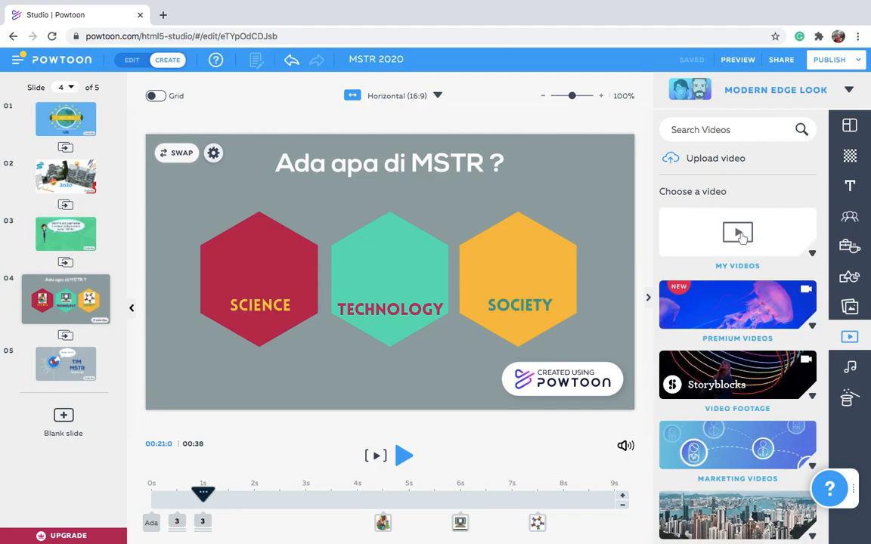
pyautogui.click(741, 237)
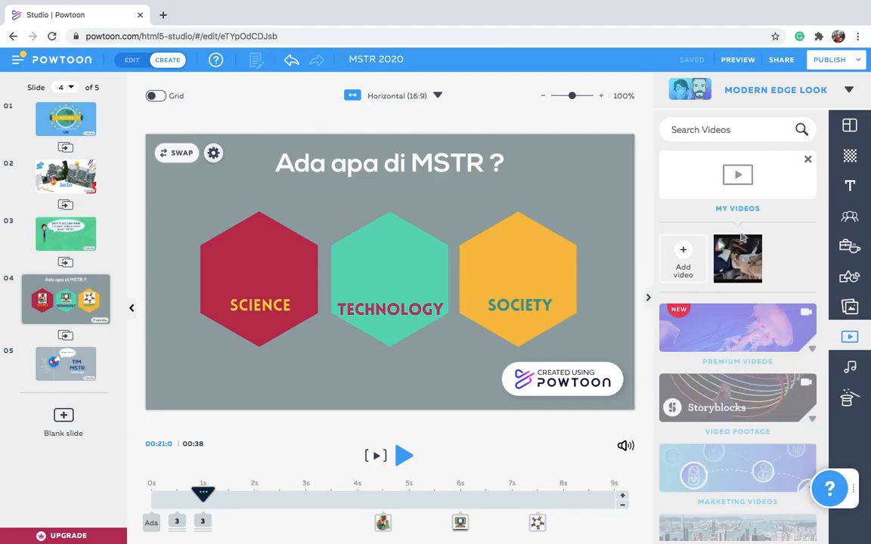
pyautogui.click(683, 261)
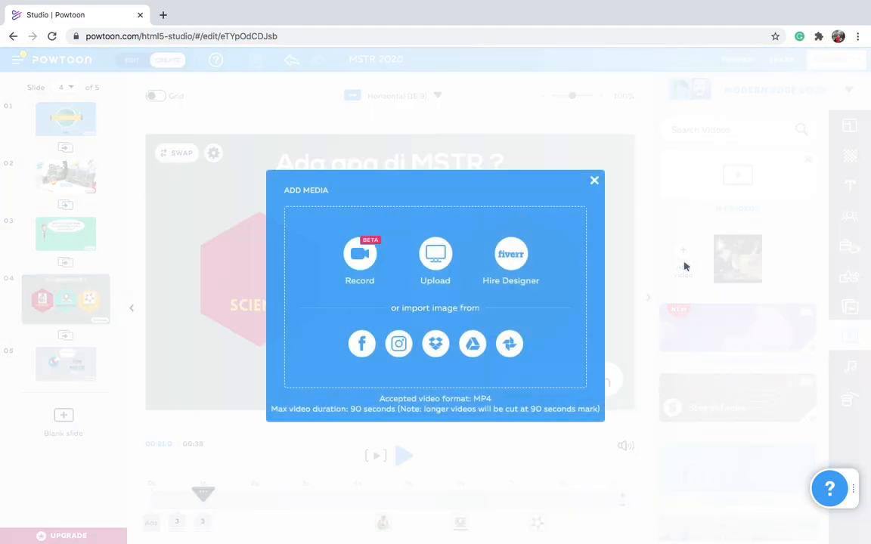
pyautogui.click(595, 182)
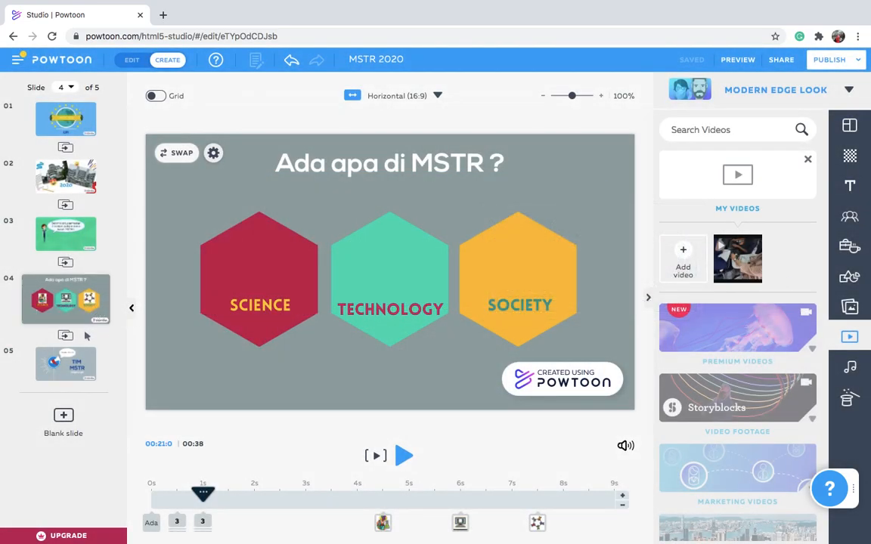
# - Add a blank slide after slide 4 and place the uploaded classroom video on it
pyautogui.click(64, 418)
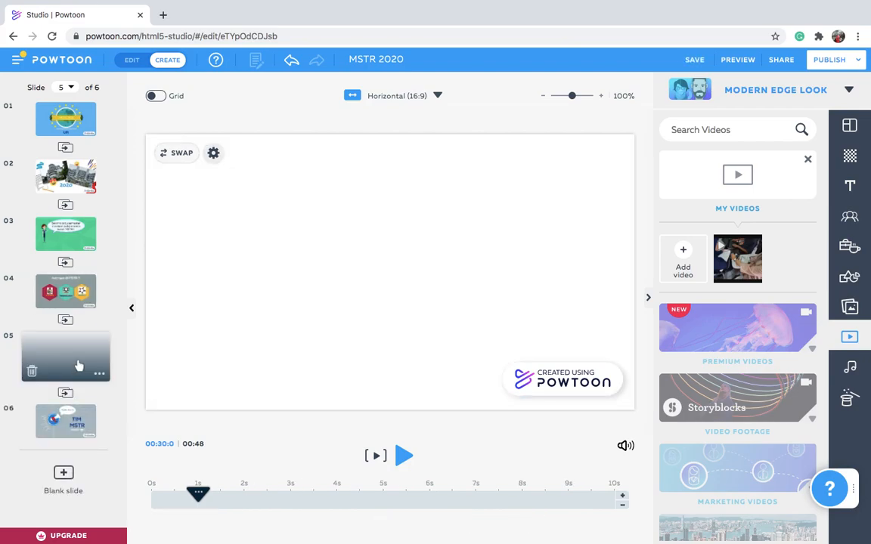
pyautogui.click(737, 258)
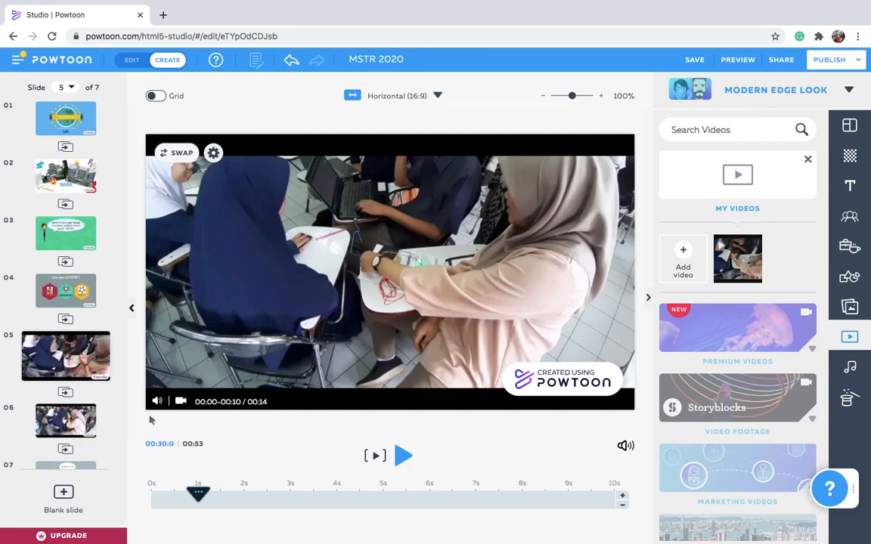
# - Delete the extra slide 6 holding the video's remaining segment and mute the video on slide 5
pyautogui.click(47, 427)
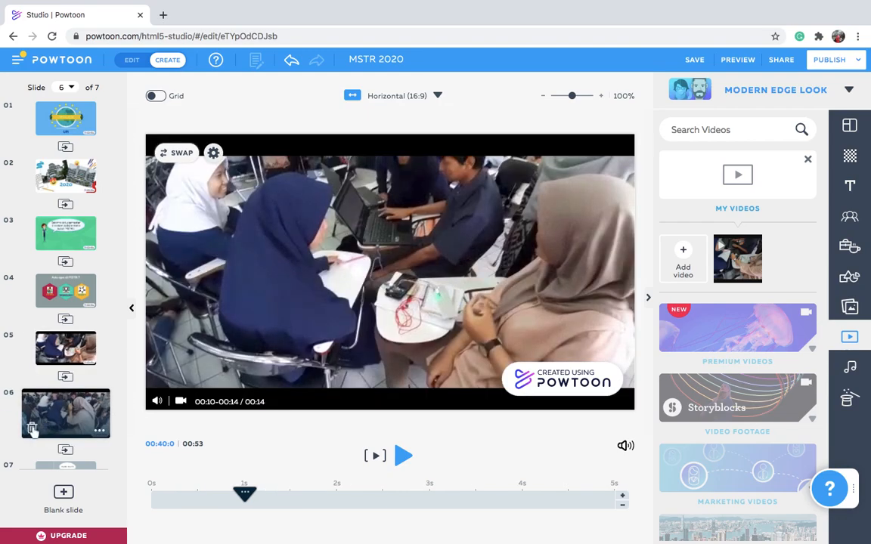
pyautogui.click(31, 430)
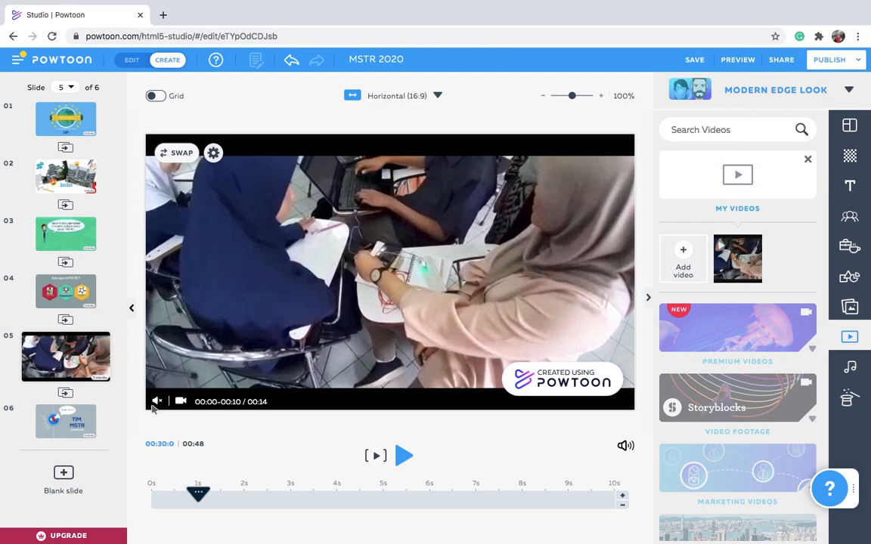
# - Play the whole presentation from slide 1 to check the slides, sound and inserted video
pyautogui.click(74, 130)
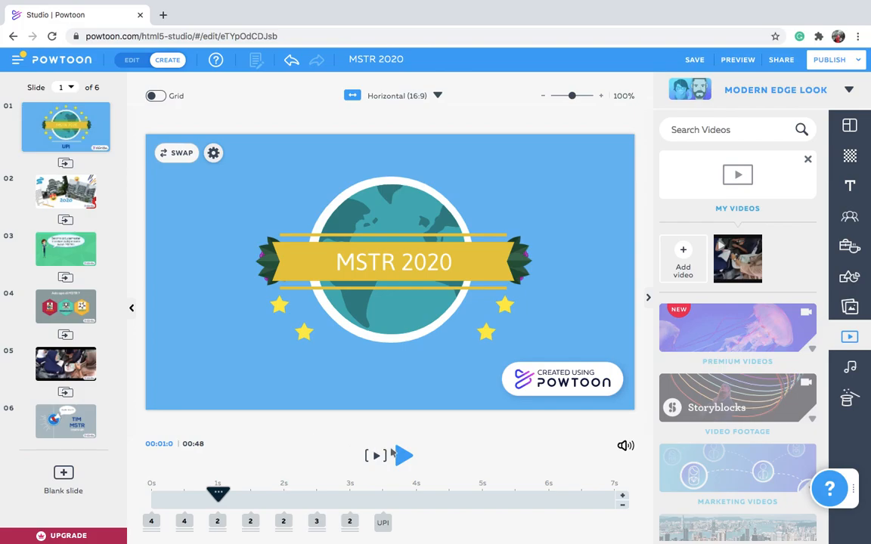
pyautogui.click(403, 456)
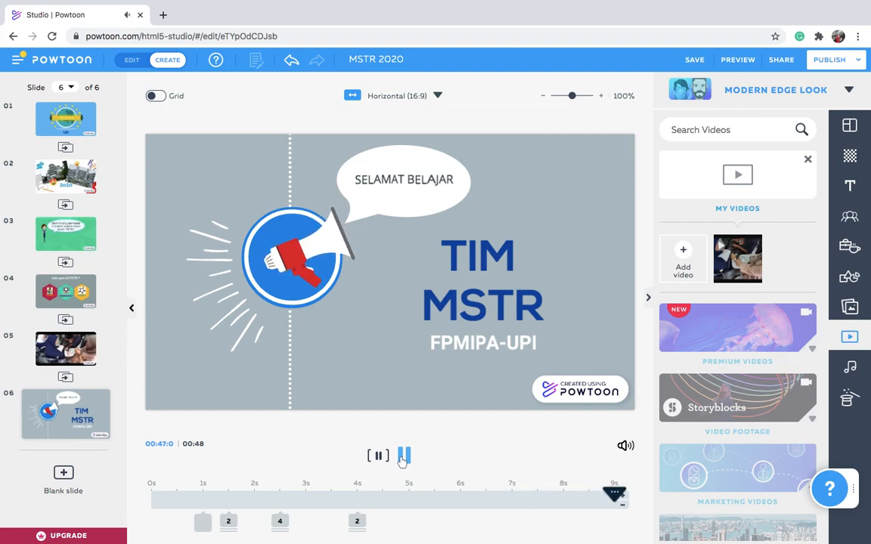
pyautogui.click(405, 456)
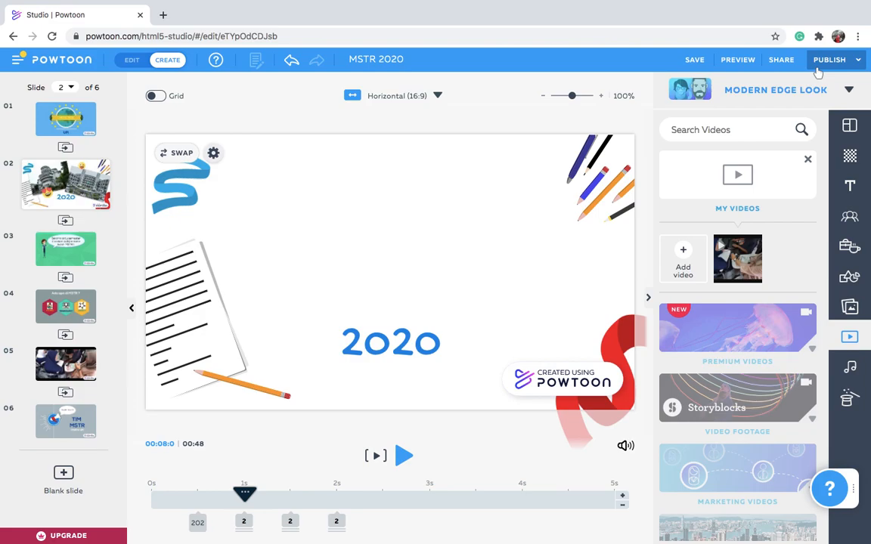
# - Start publishing the presentation to YouTube through the authorized account with the privacy set to Private
pyautogui.click(818, 72)
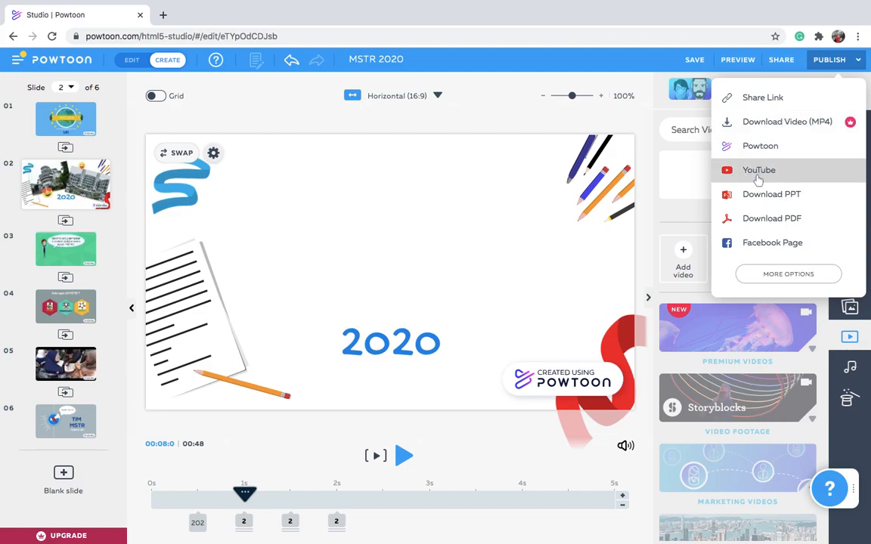
pyautogui.click(758, 171)
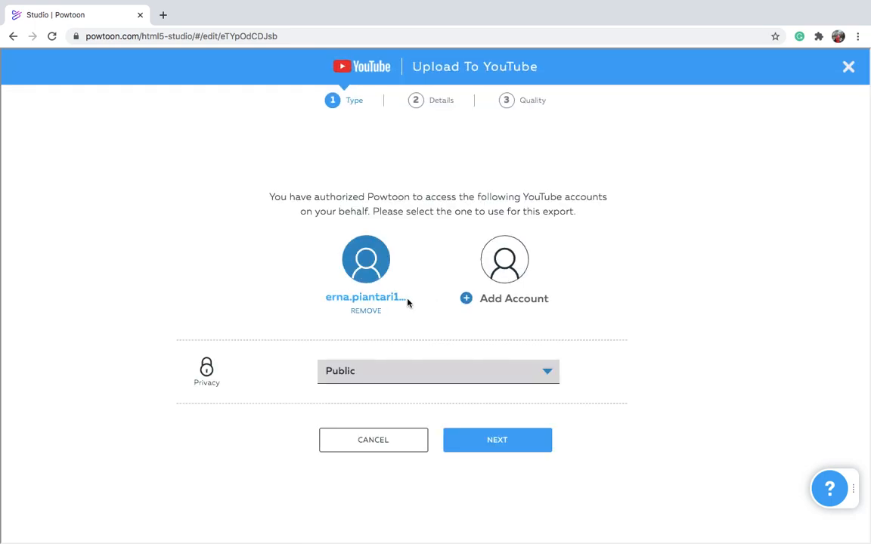
pyautogui.click(386, 375)
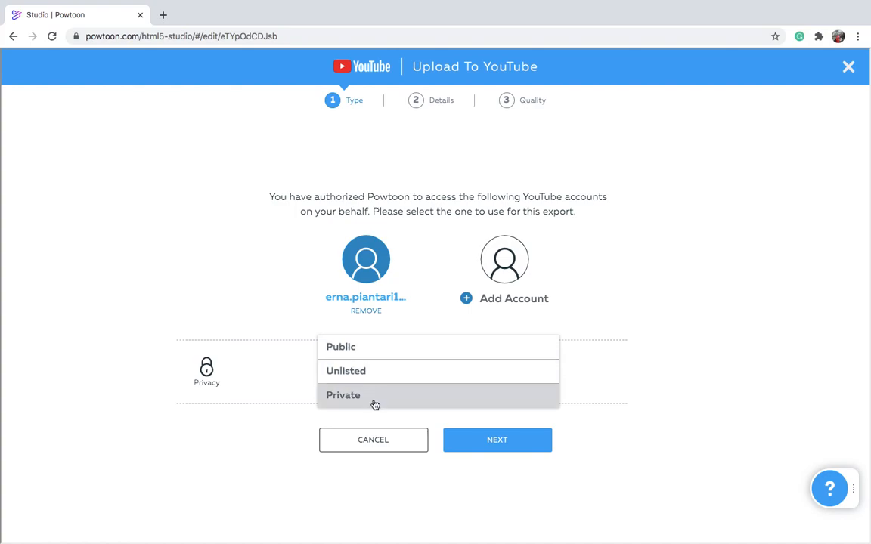
pyautogui.click(375, 404)
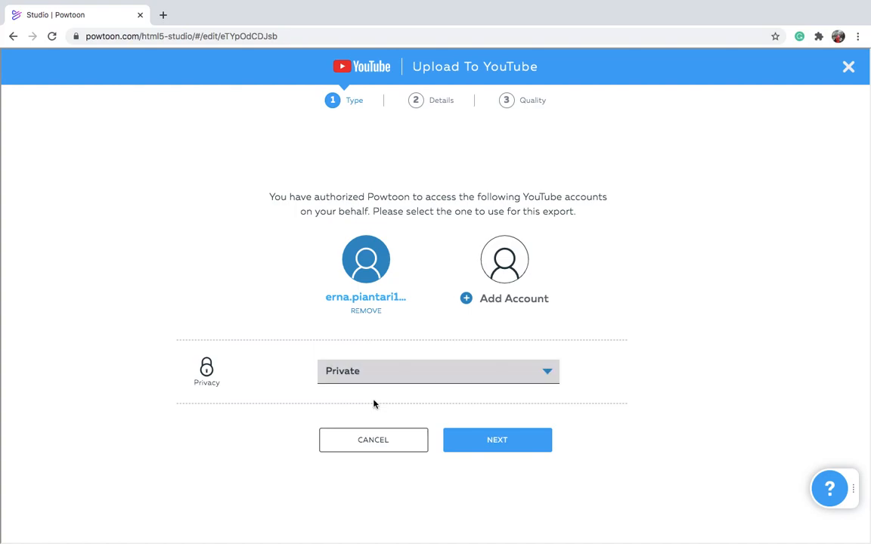
pyautogui.click(500, 442)
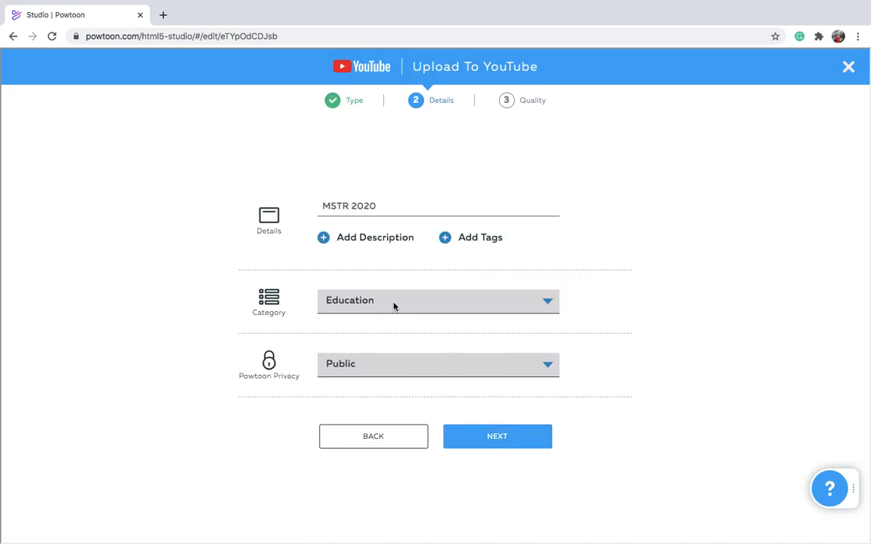
# - Keep the title MSTR 2020, category Education and Public Powtoon privacy, and upload in HD Quality 720p with watermarks
pyautogui.click(488, 439)
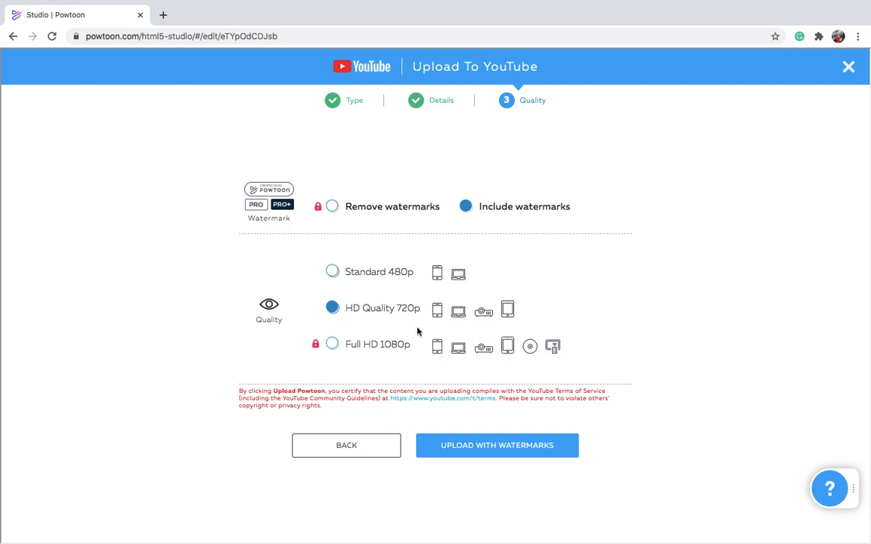
pyautogui.click(490, 447)
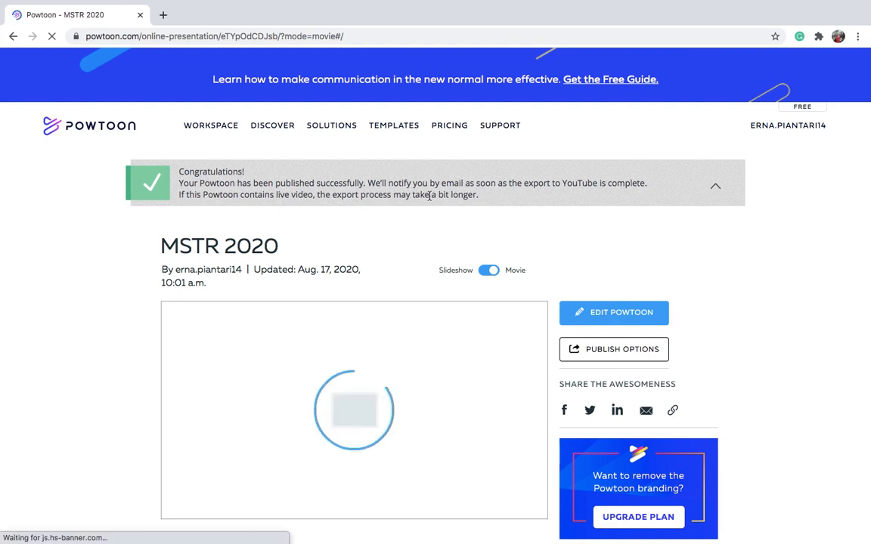
pyautogui.scroll(-1, 431, 198)
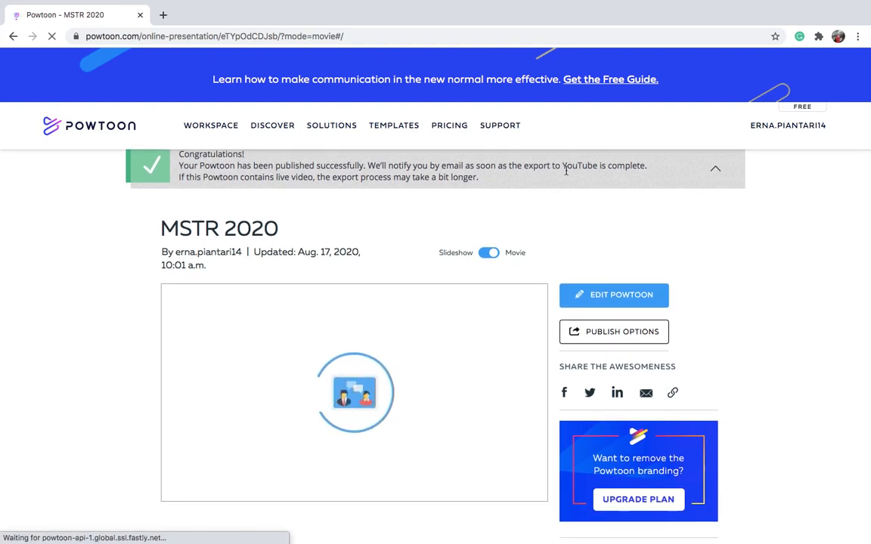
pyautogui.scroll(-2, 539, 204)
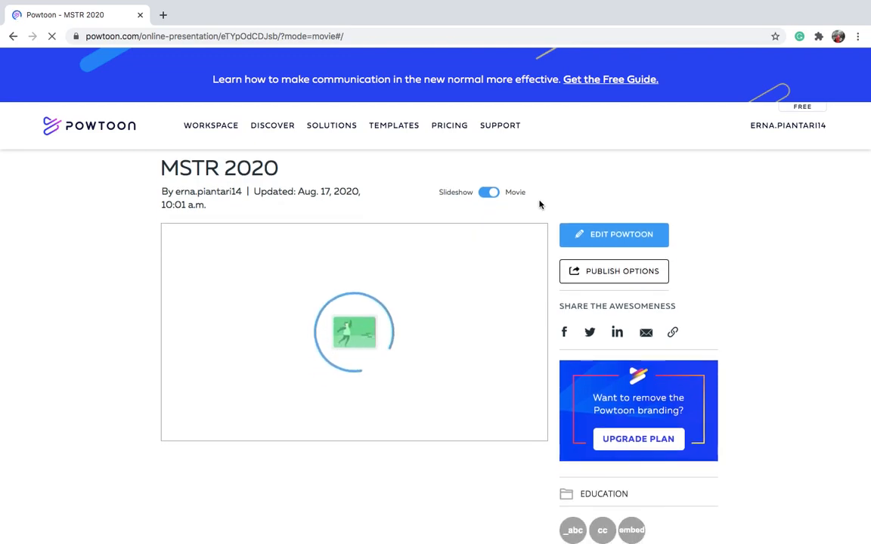